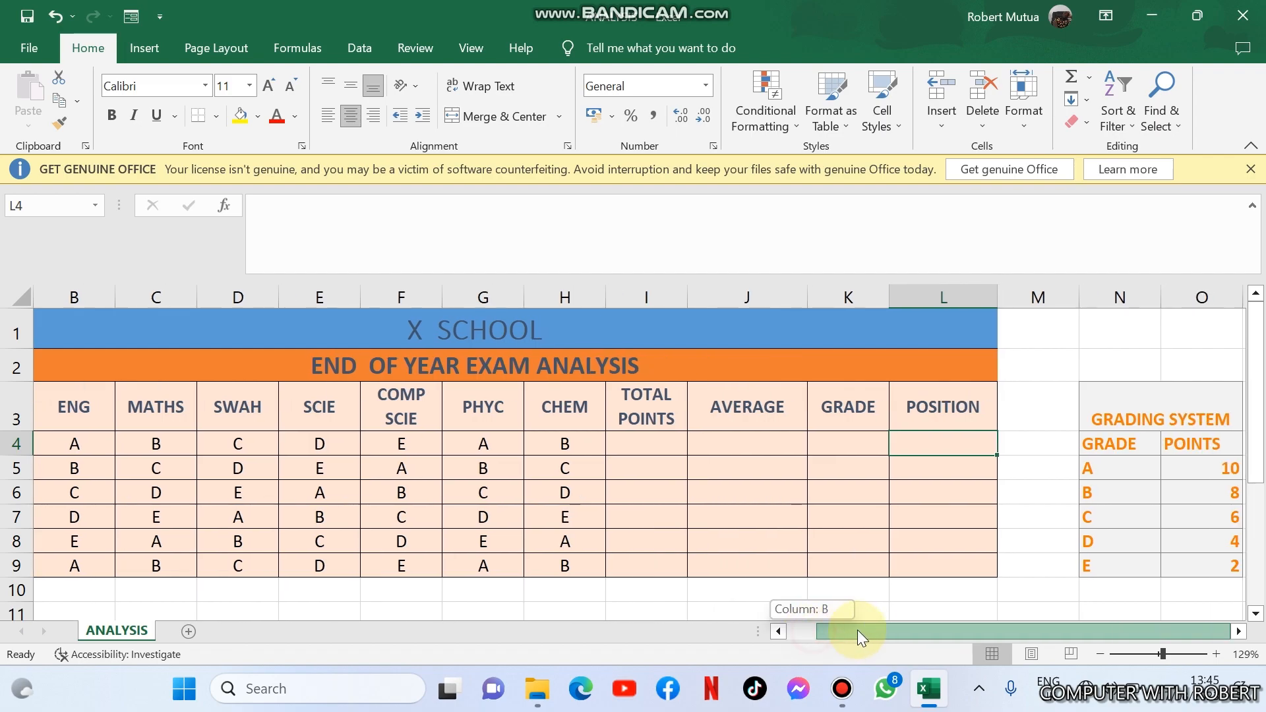
Examine the points assigned to each grade in the grading system table, then return to the student names column.
left_click(1104, 473)
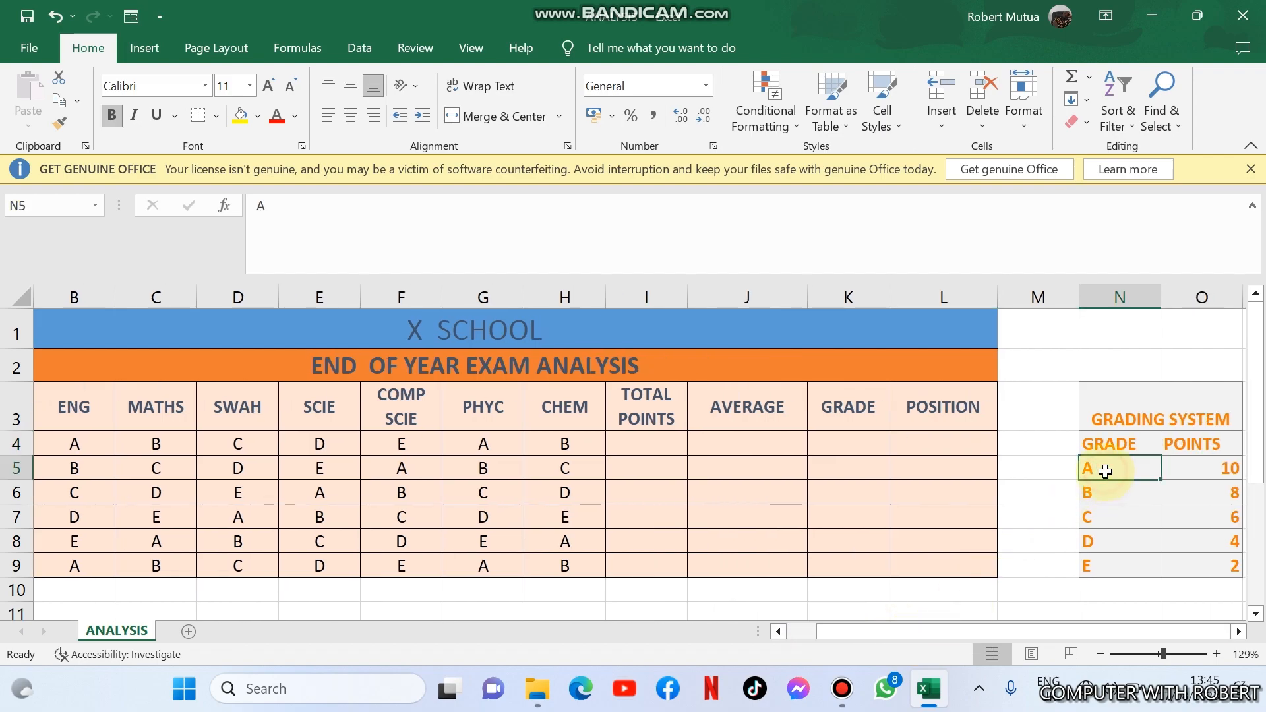
key("Right")
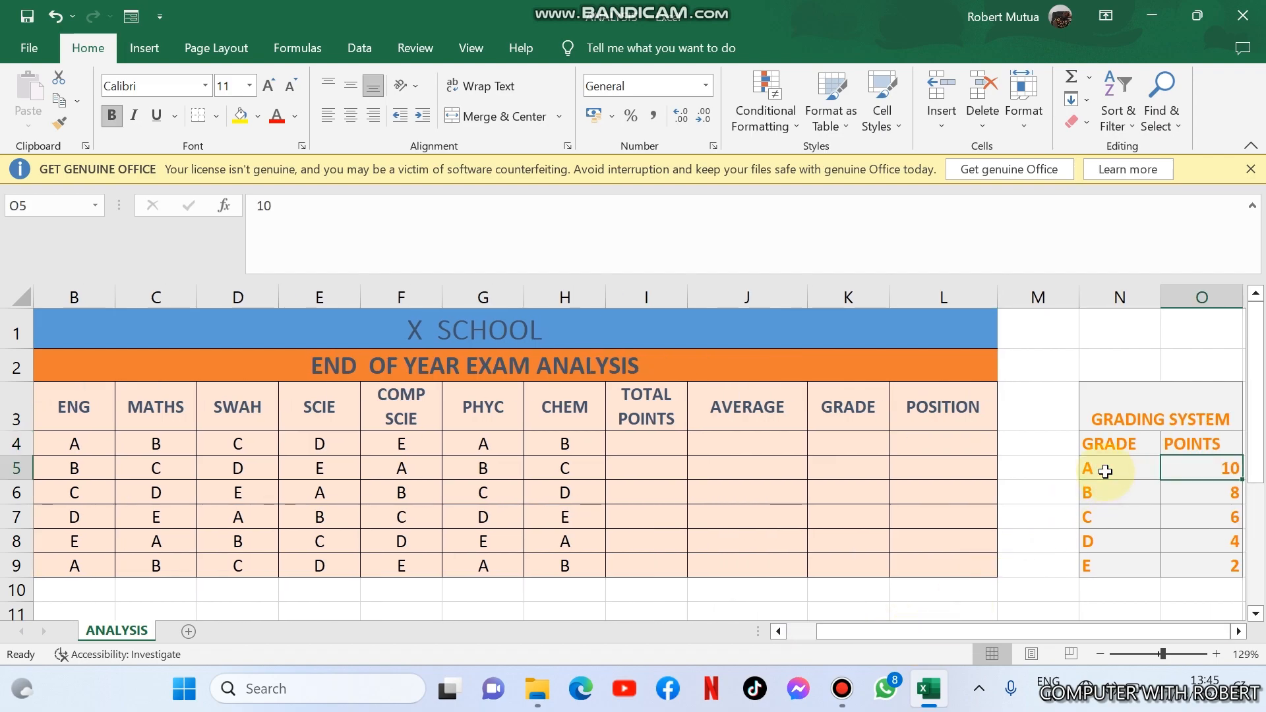
key("Down")
key("Down")
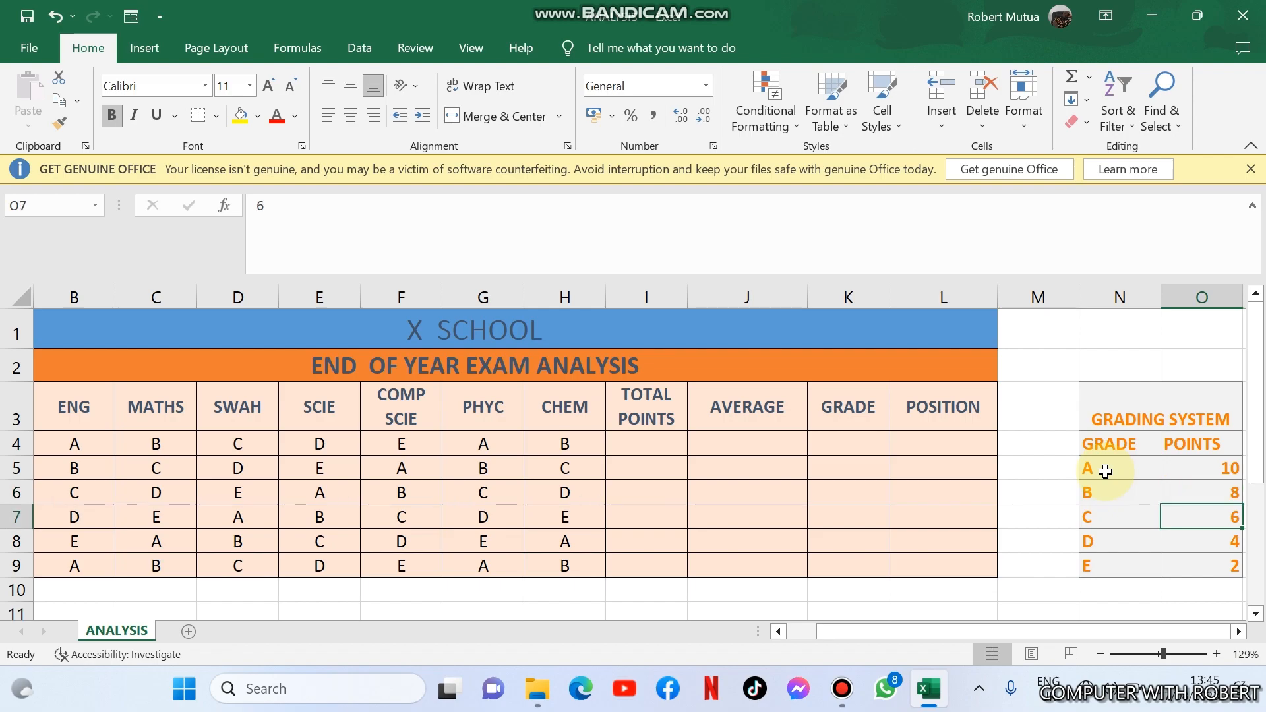
key("Down")
key("Down")
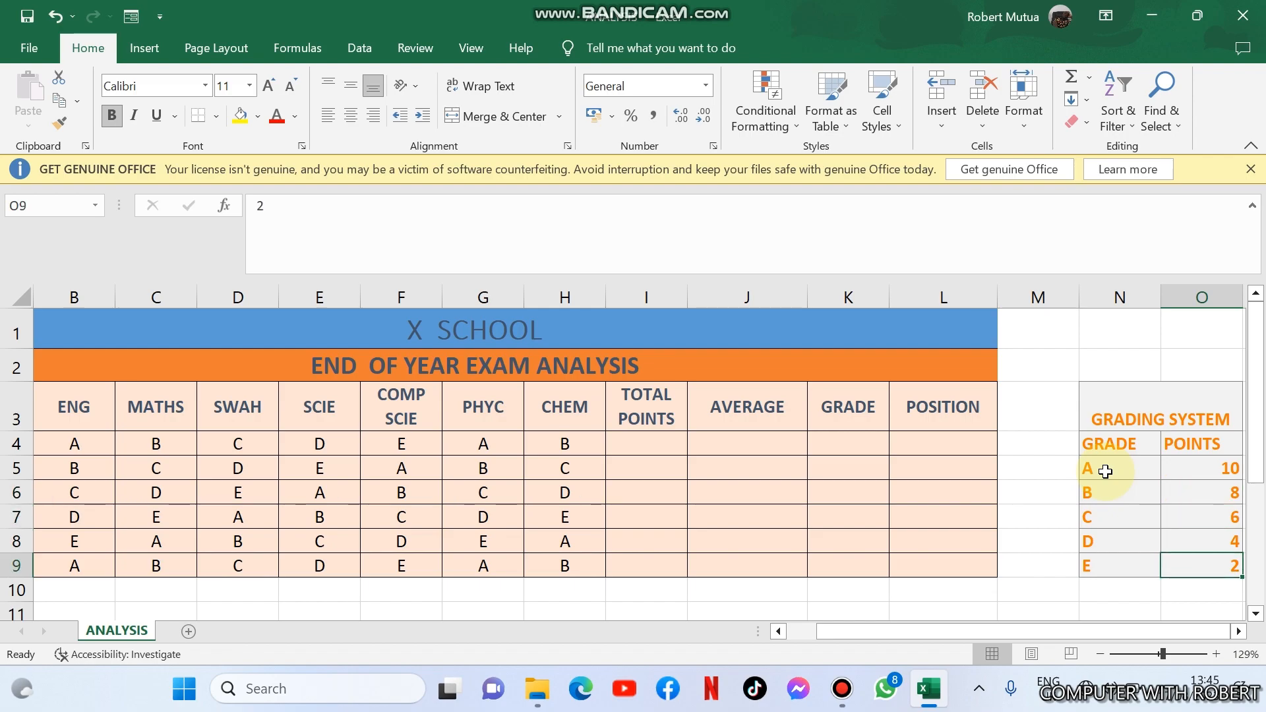
key("ctrl+Left")
key("ctrl+Left")
key("ctrl+Left")
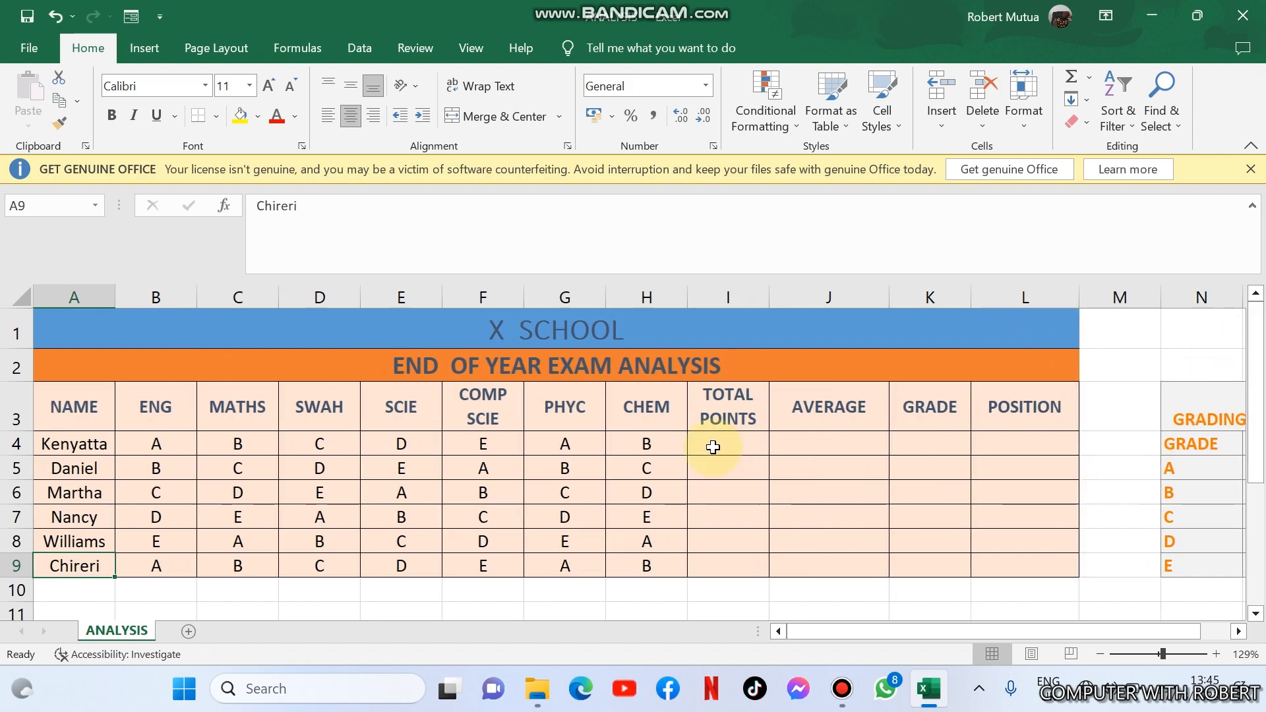
In cell I4 under TOTAL POINTS, begin a nested IF formula that gives 10 points when B4 equals "A".
left_click_drag(659, 334, 662, 568)
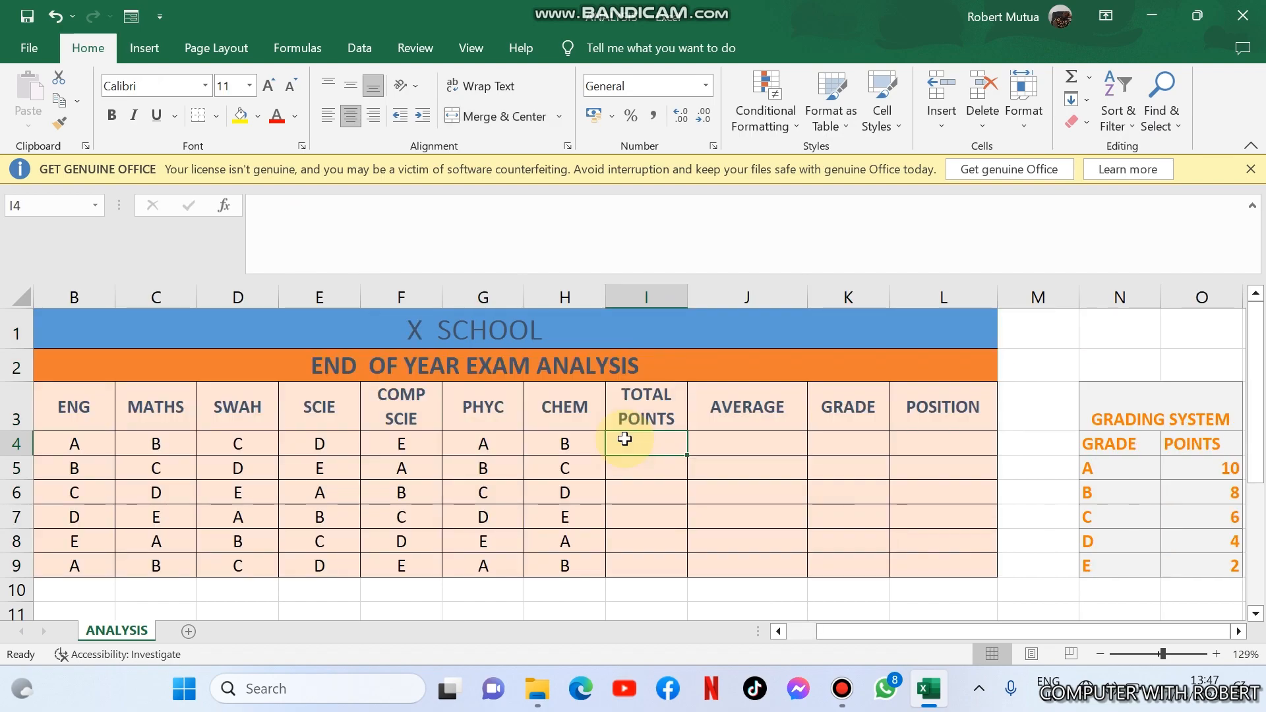
type("=")
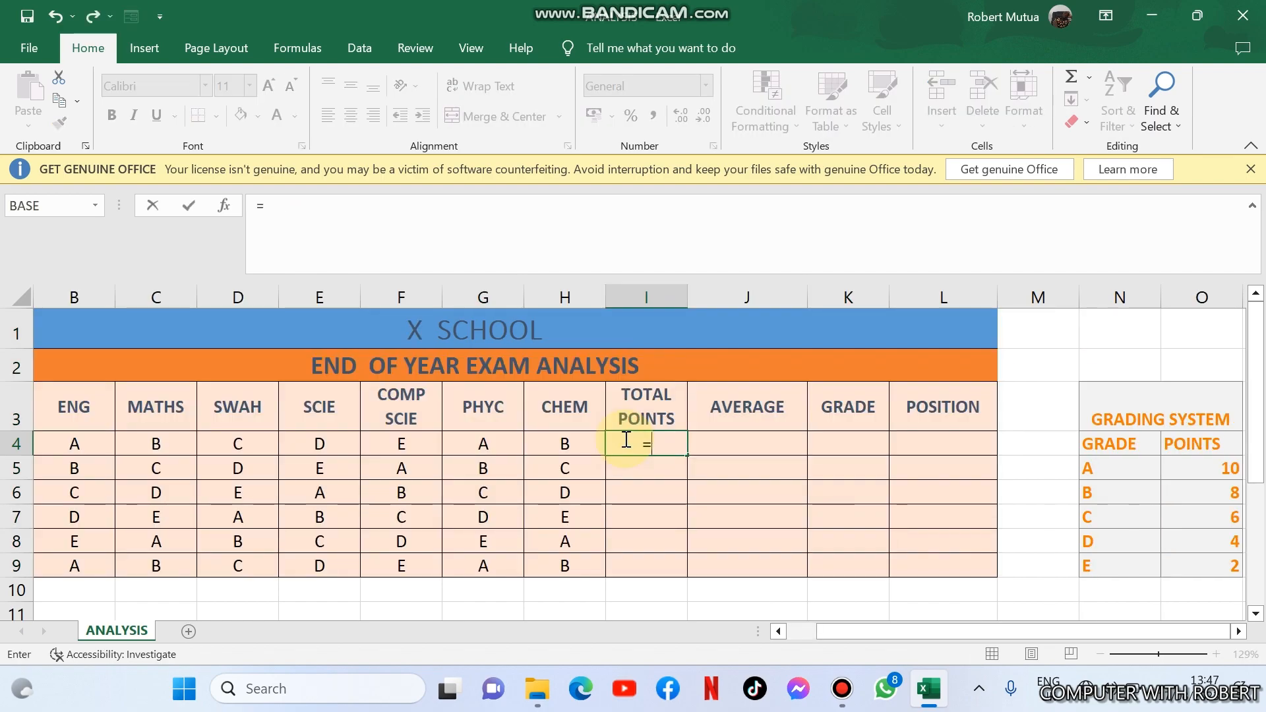
type("if")
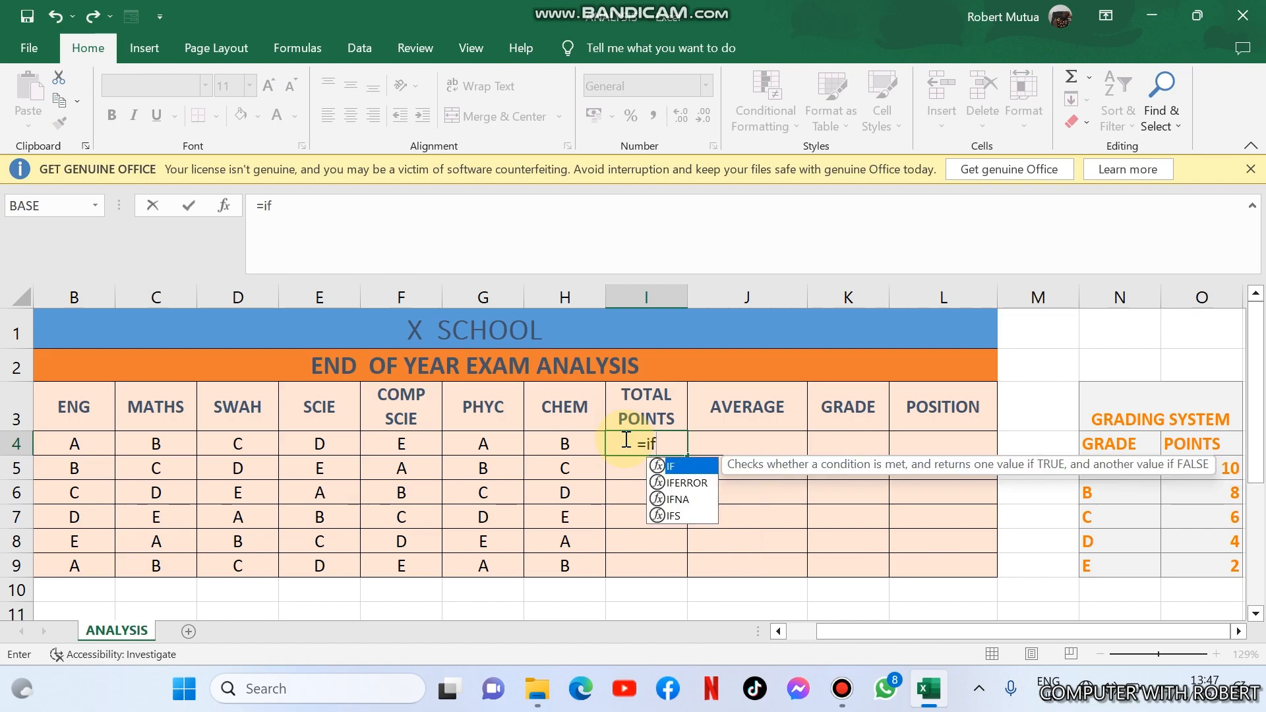
type("(")
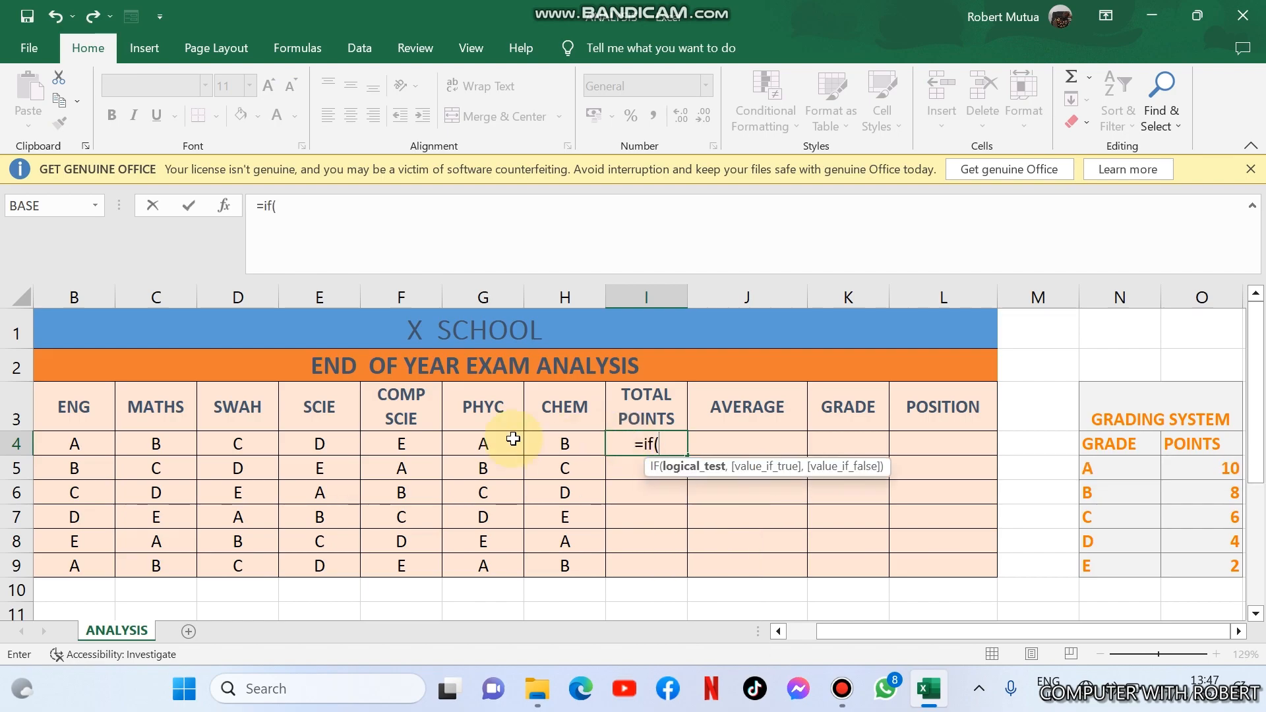
left_click(69, 443)
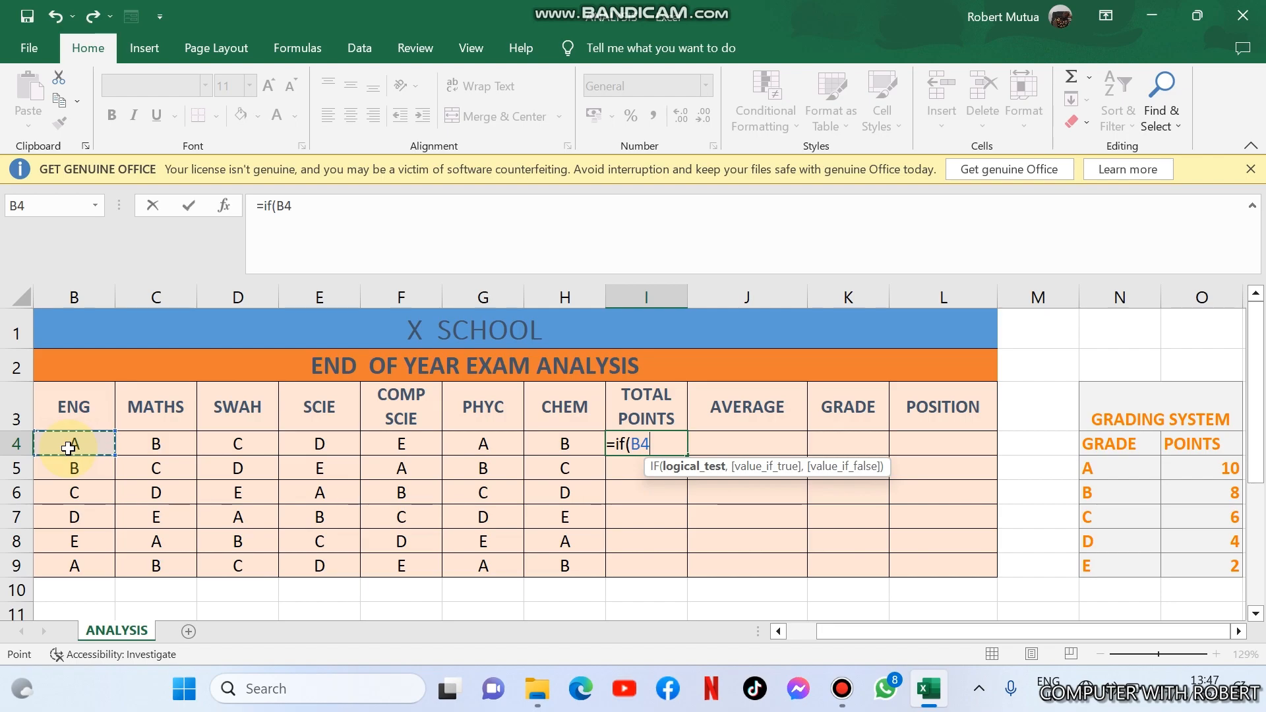
type("=")
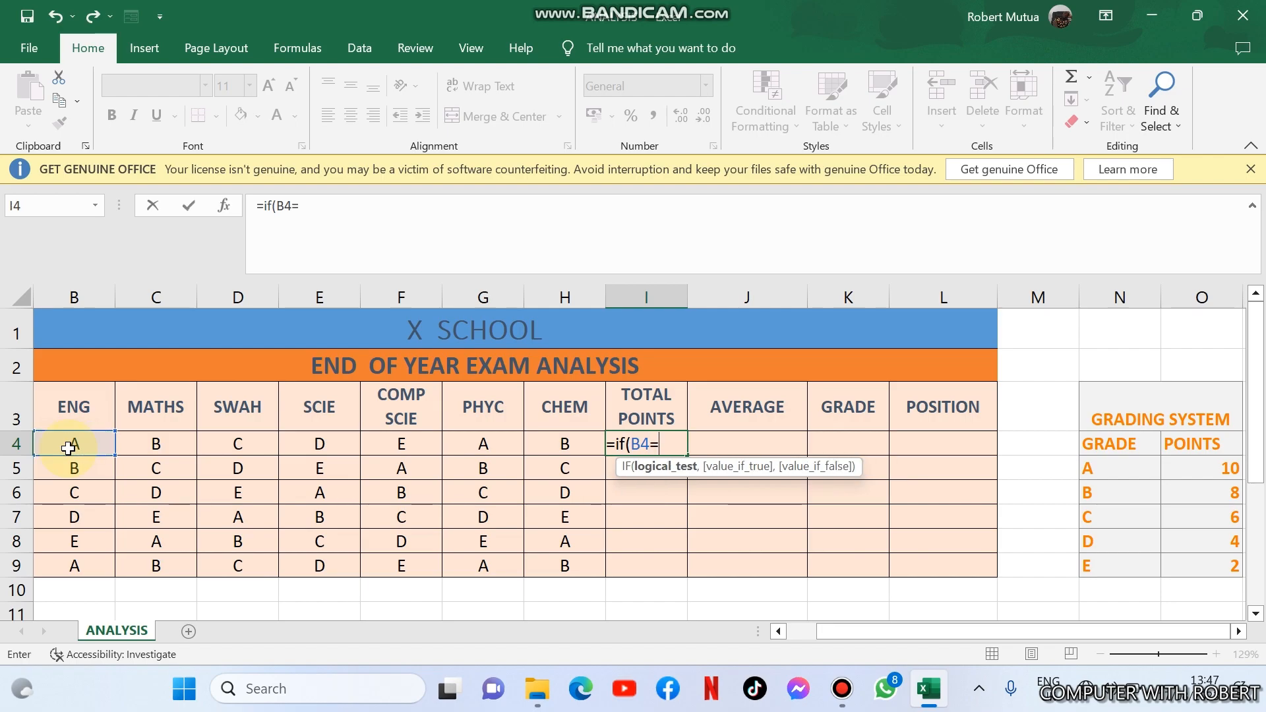
type("@")
key("BackSpace")
type("\"A\",")
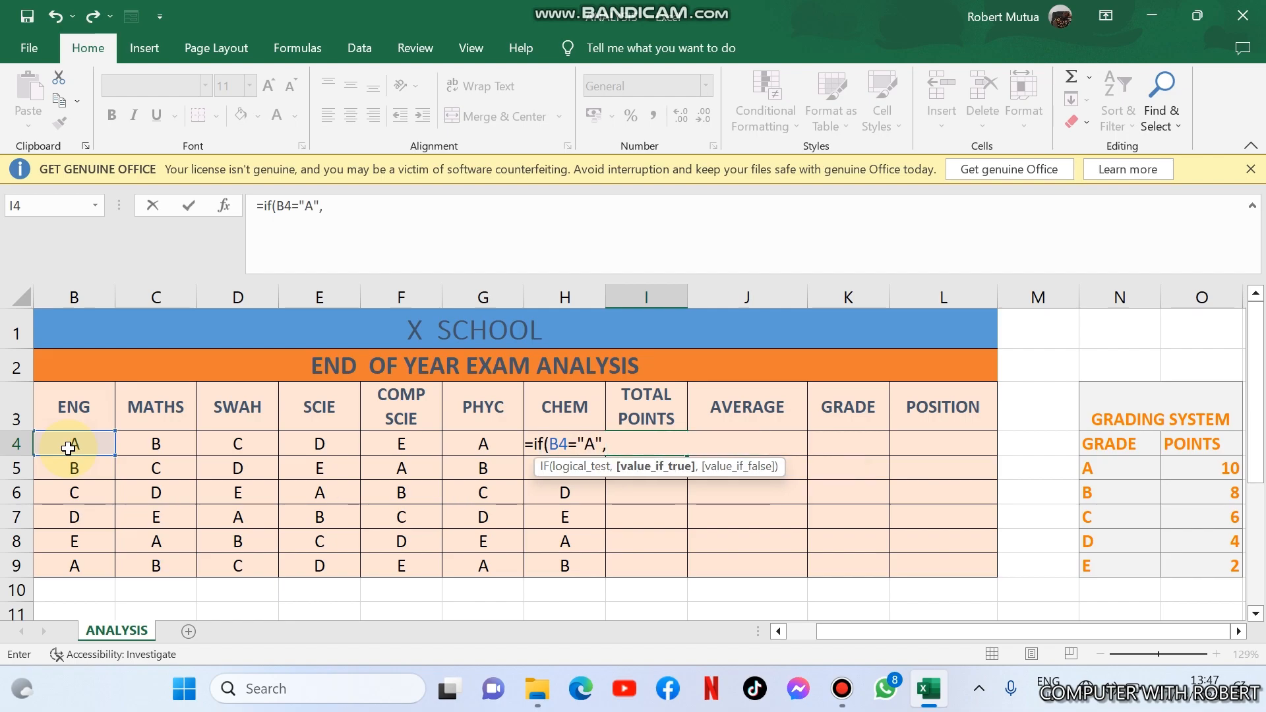
type("10,if(")
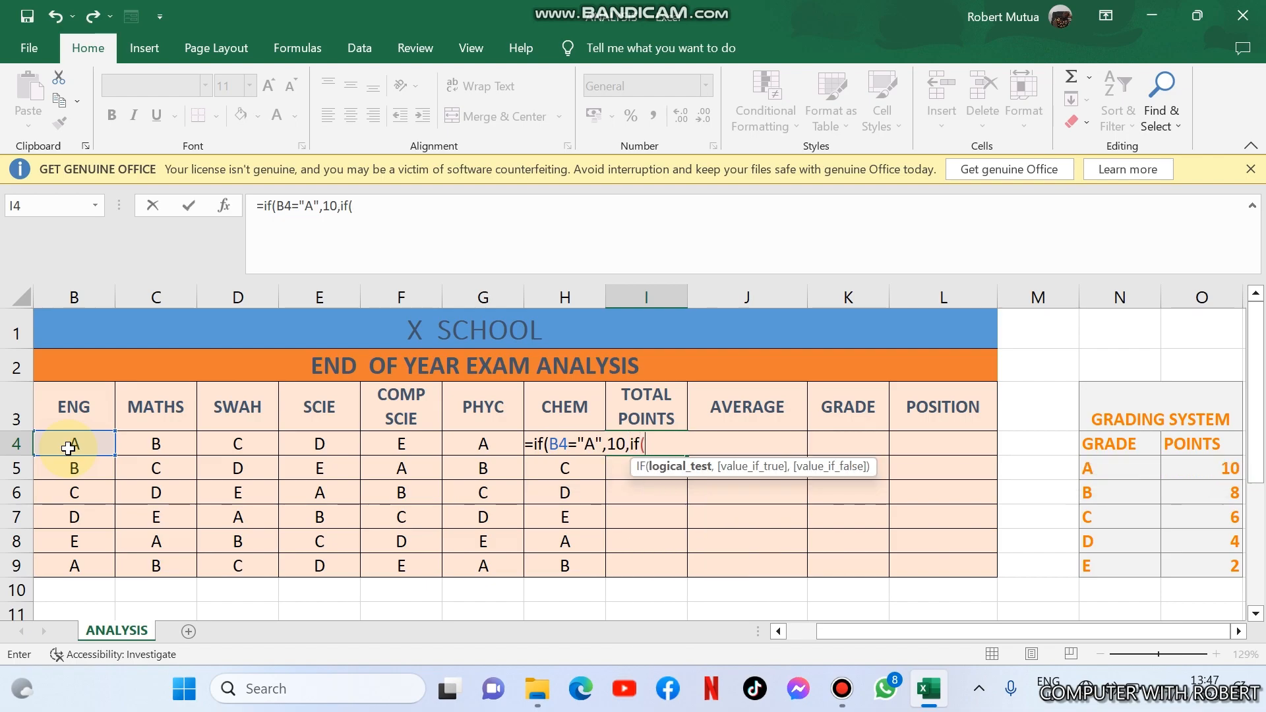
Complete the second IF condition in the I4 formula so that B4 equal to "B" gives 8 points.
type("b4")
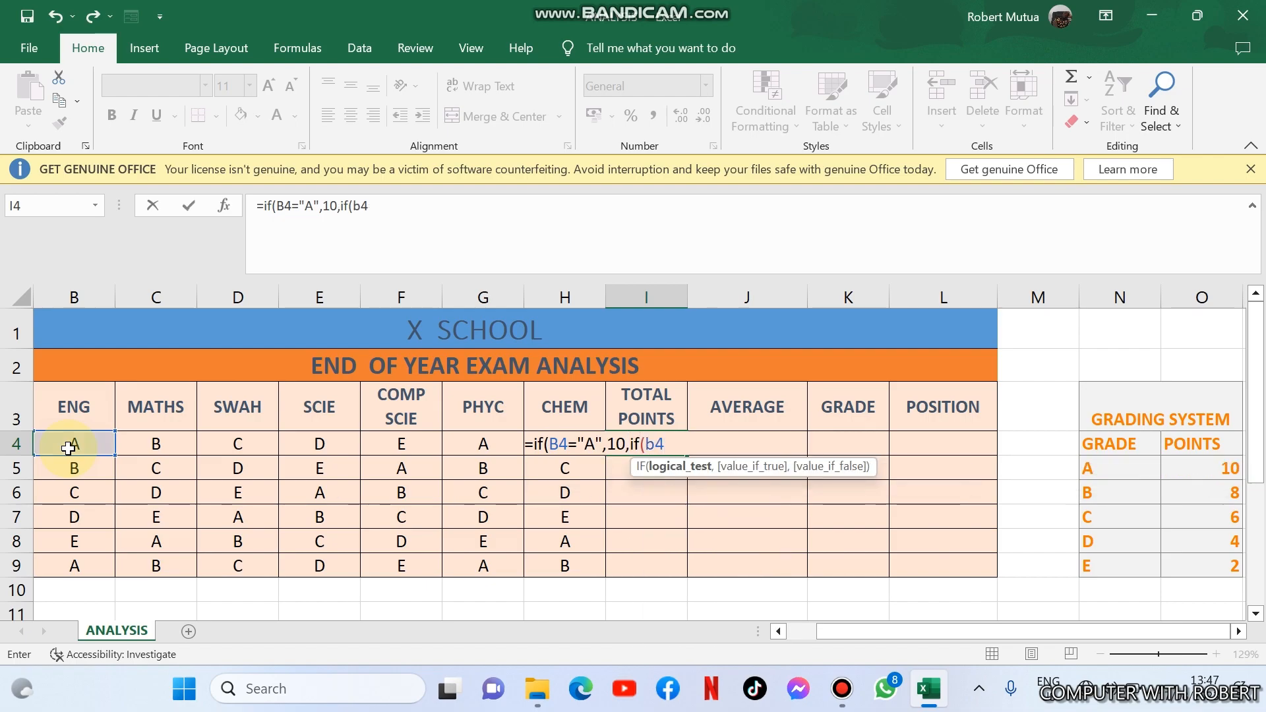
type("=\"")
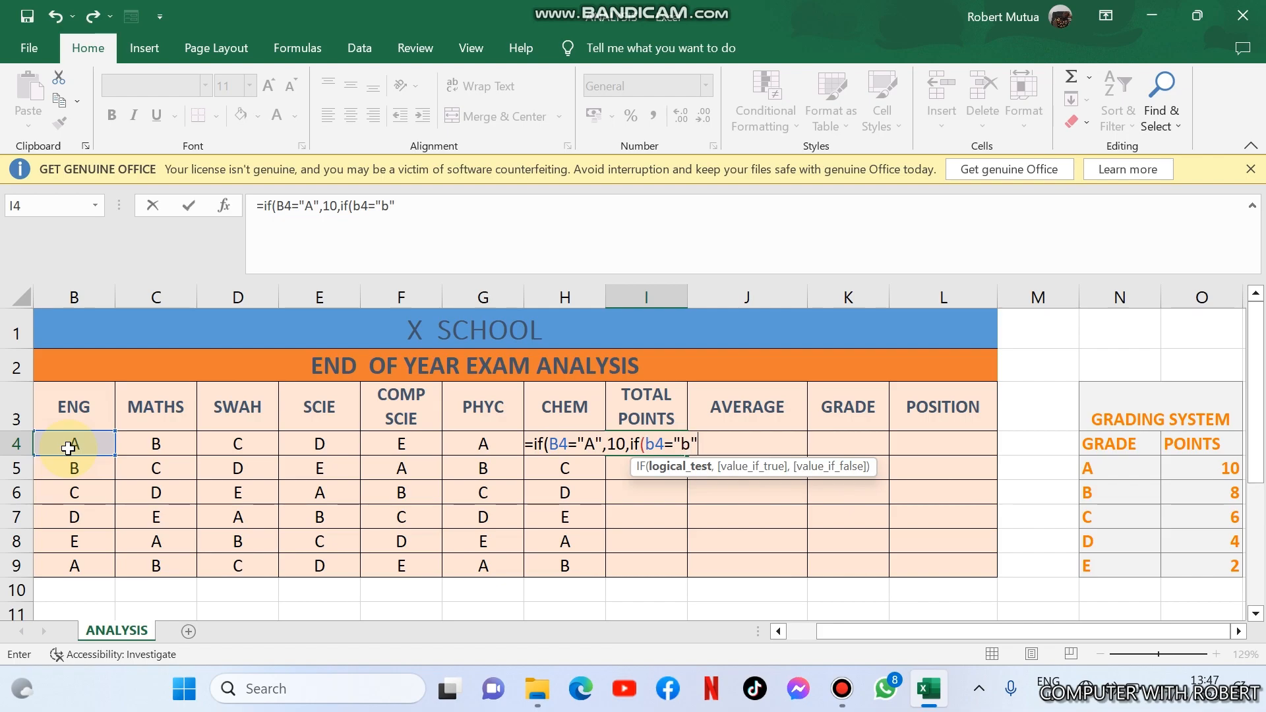
type("B\",")
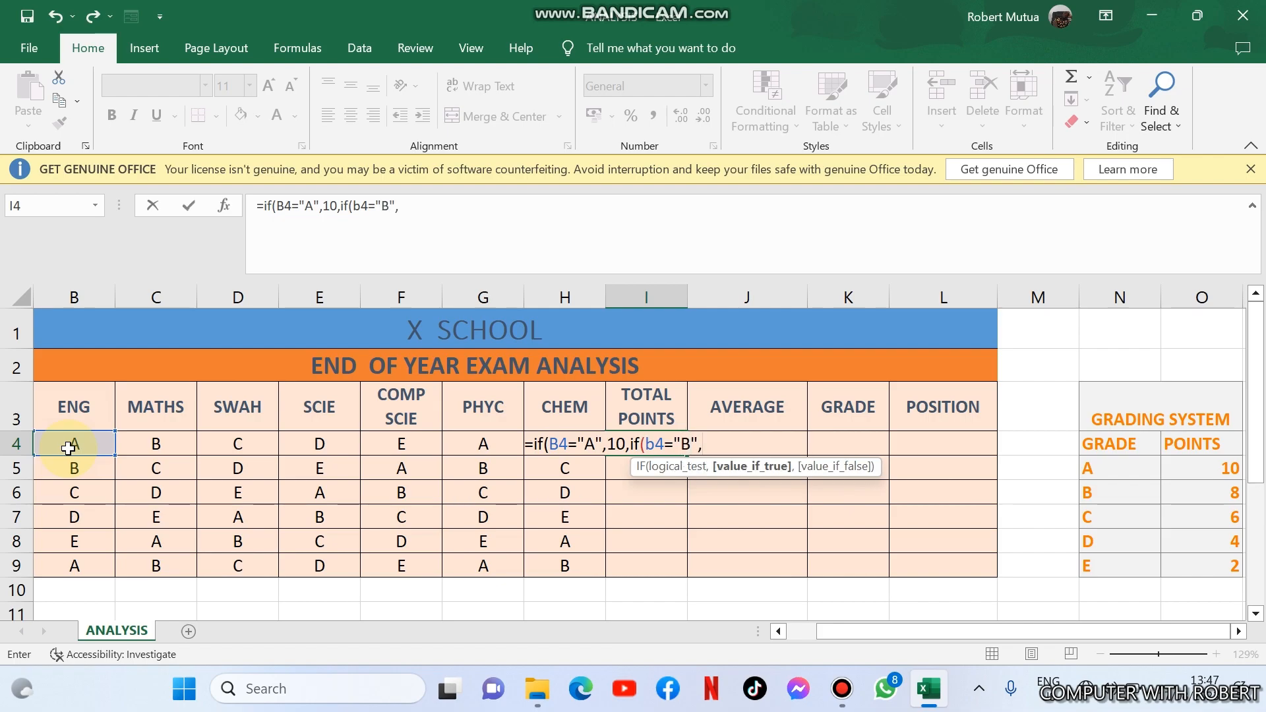
type("8,")
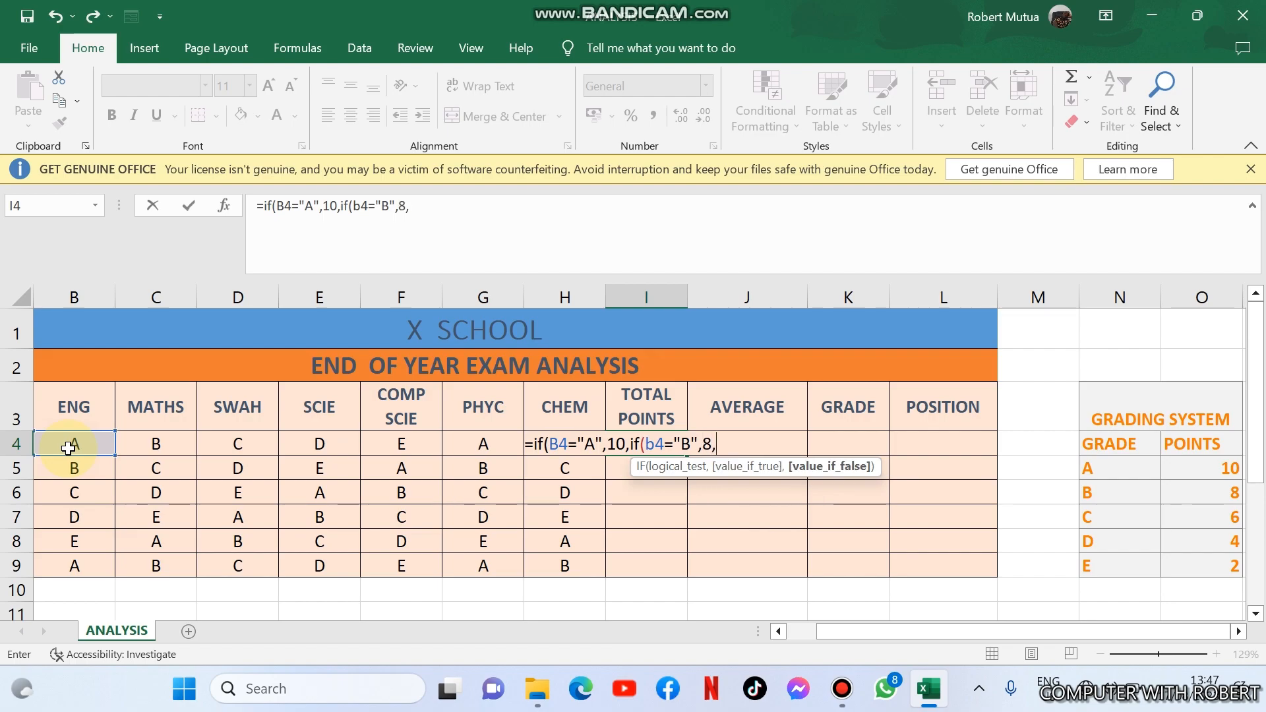
Nest a third IF in the I4 formula that gives 6 points when B4 equals "C".
type("if")
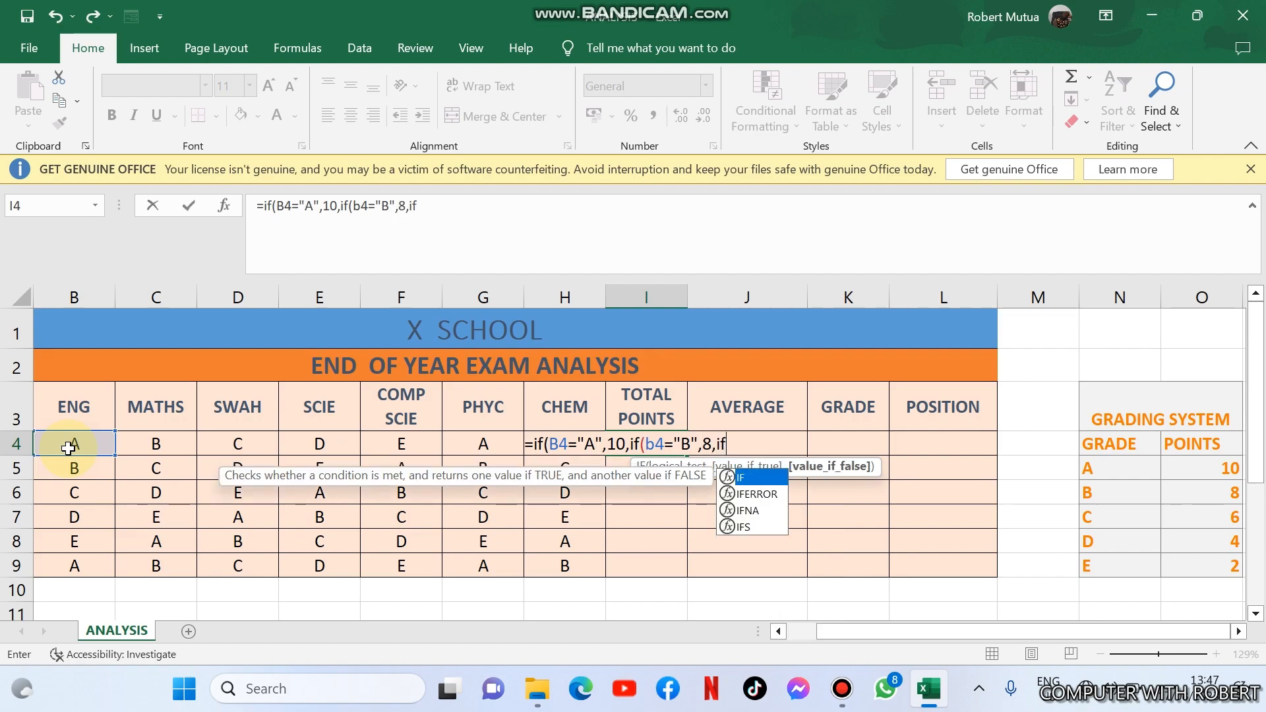
type("(")
left_click(74, 439)
type("=")
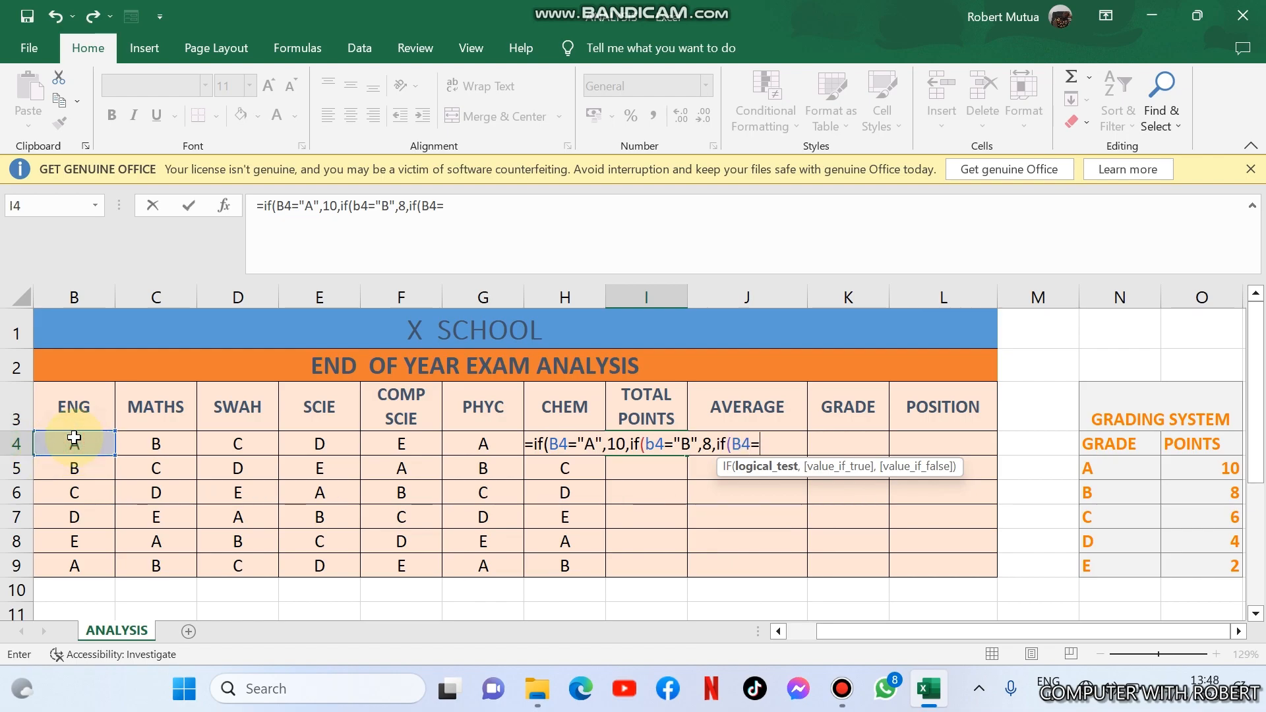
type("\"c")
key("BackSpace")
key("BackSpace")
type("C\",")
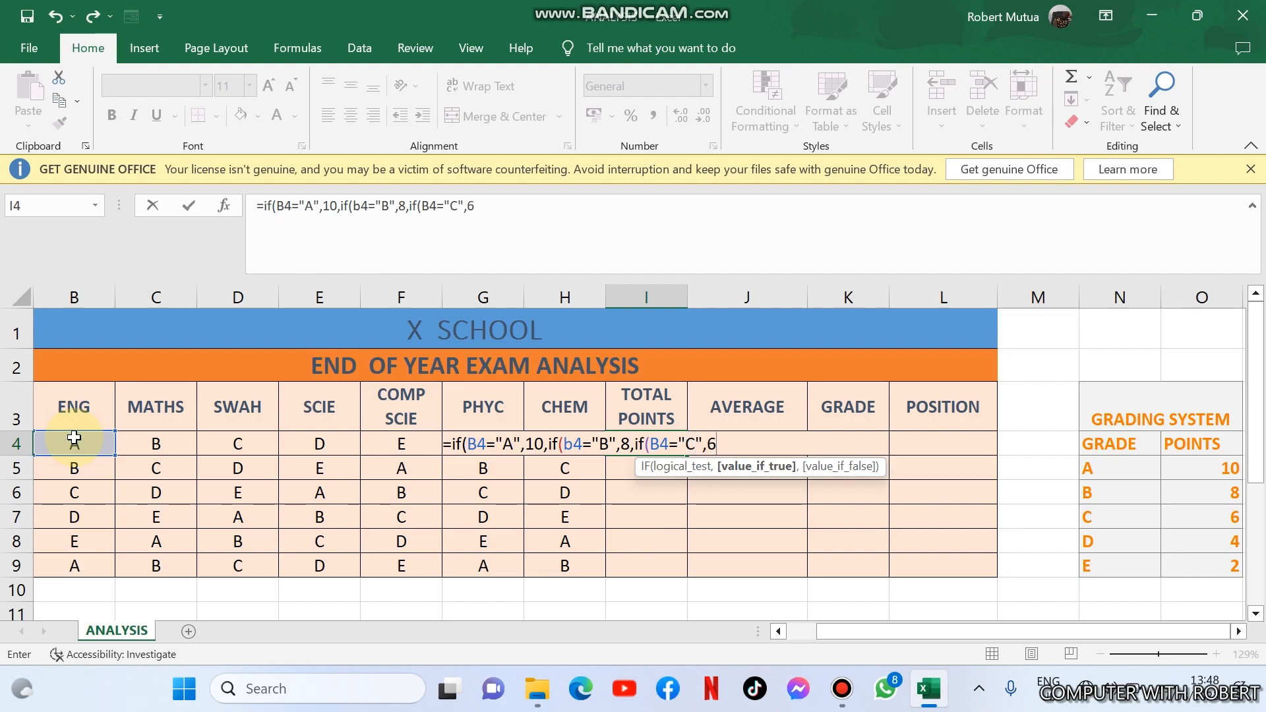
type("6,")
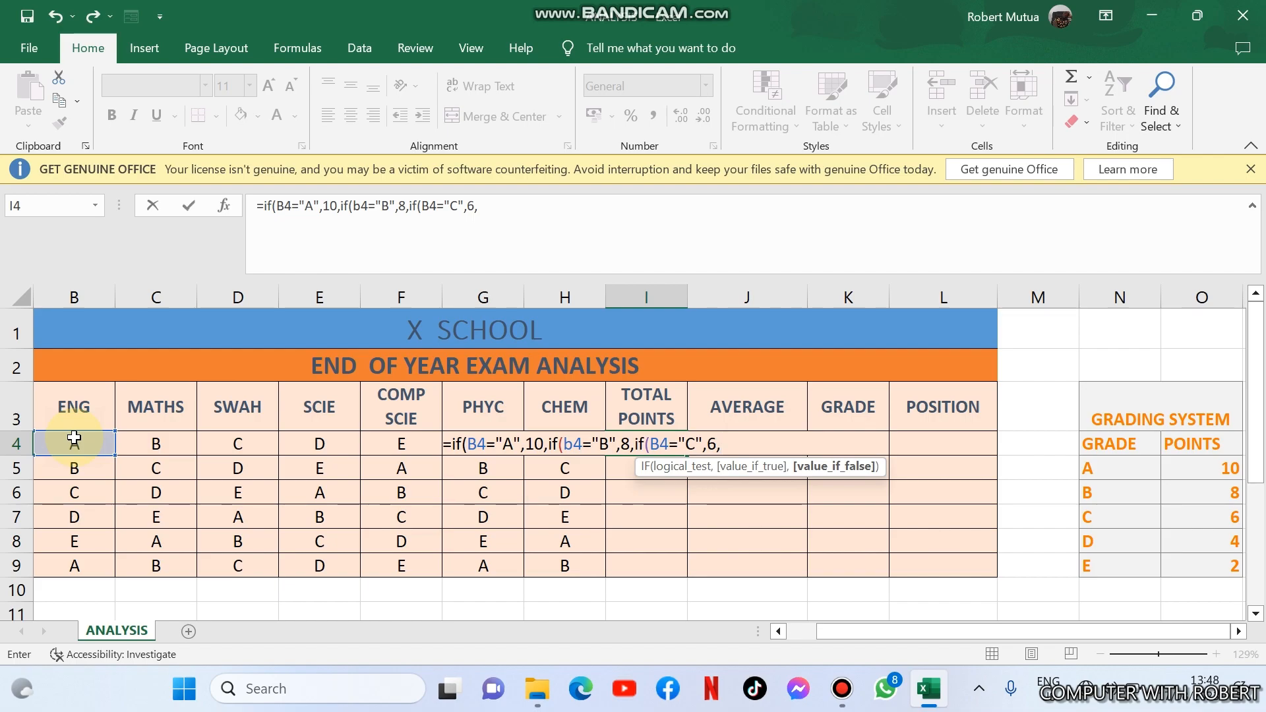
Nest a fourth IF in the I4 formula that gives 4 points when B4 equals "D".
type("IF(")
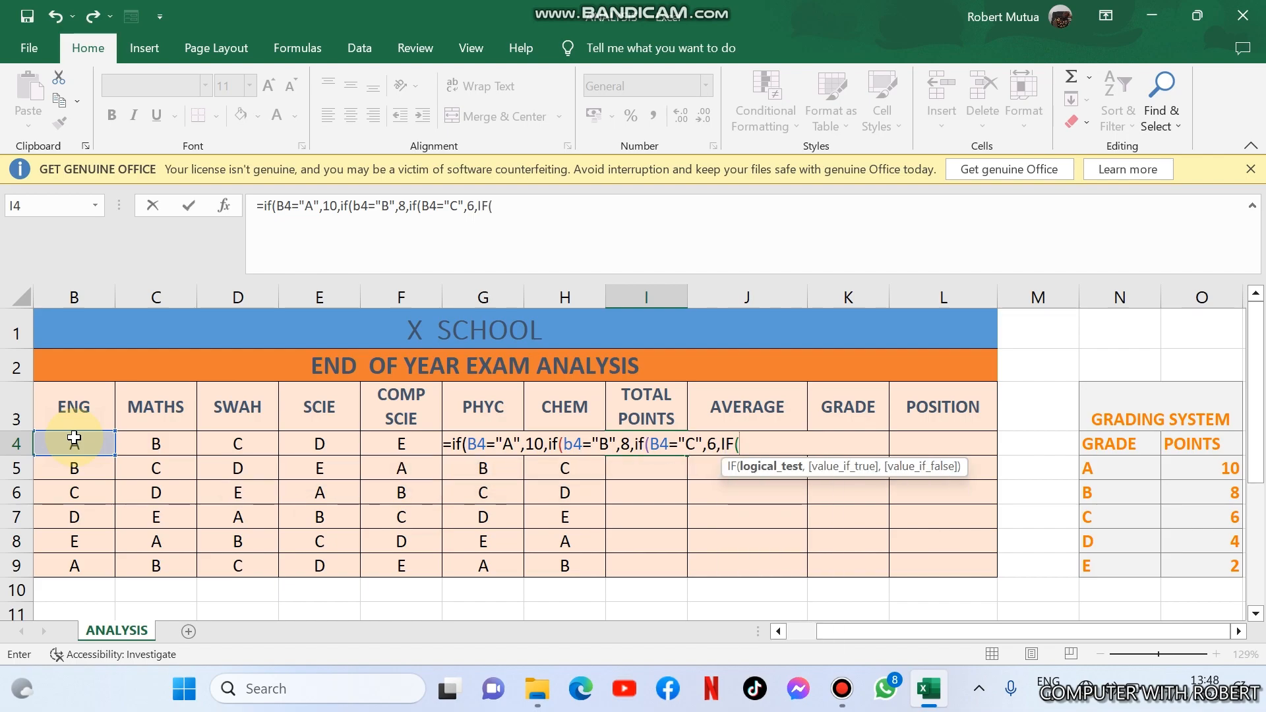
left_click(74, 437)
type("=")
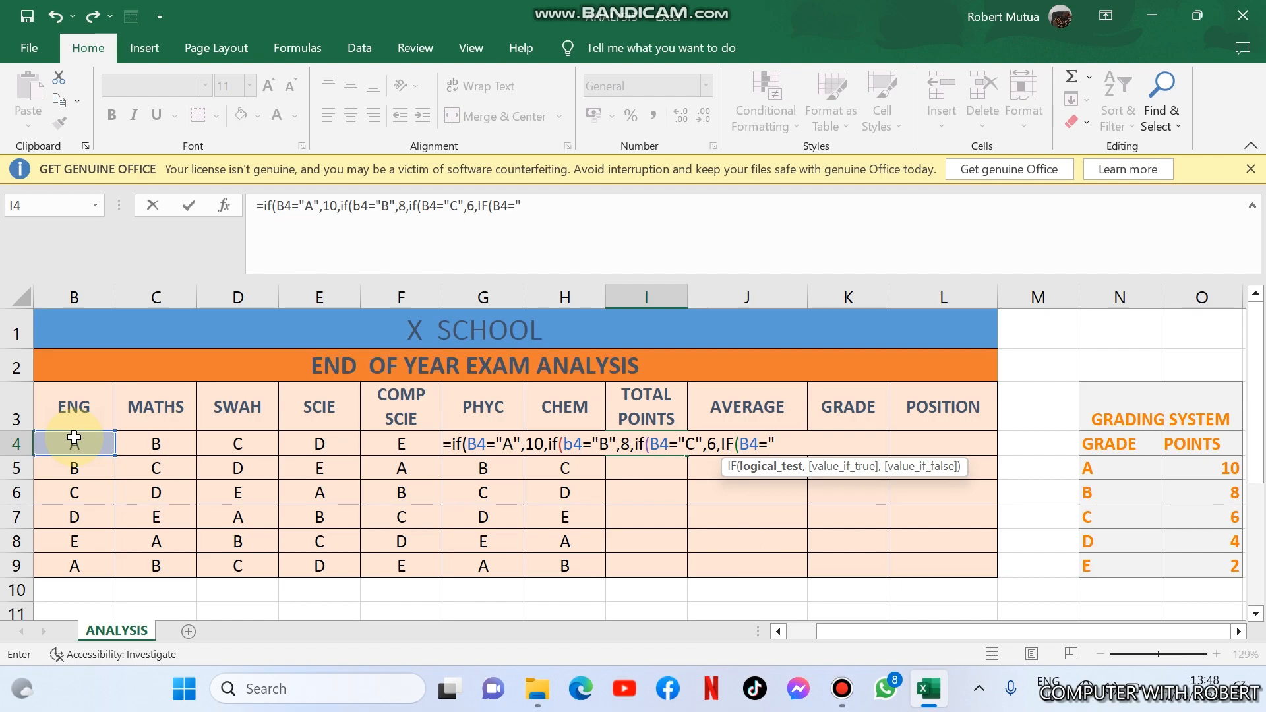
type("\"D\",")
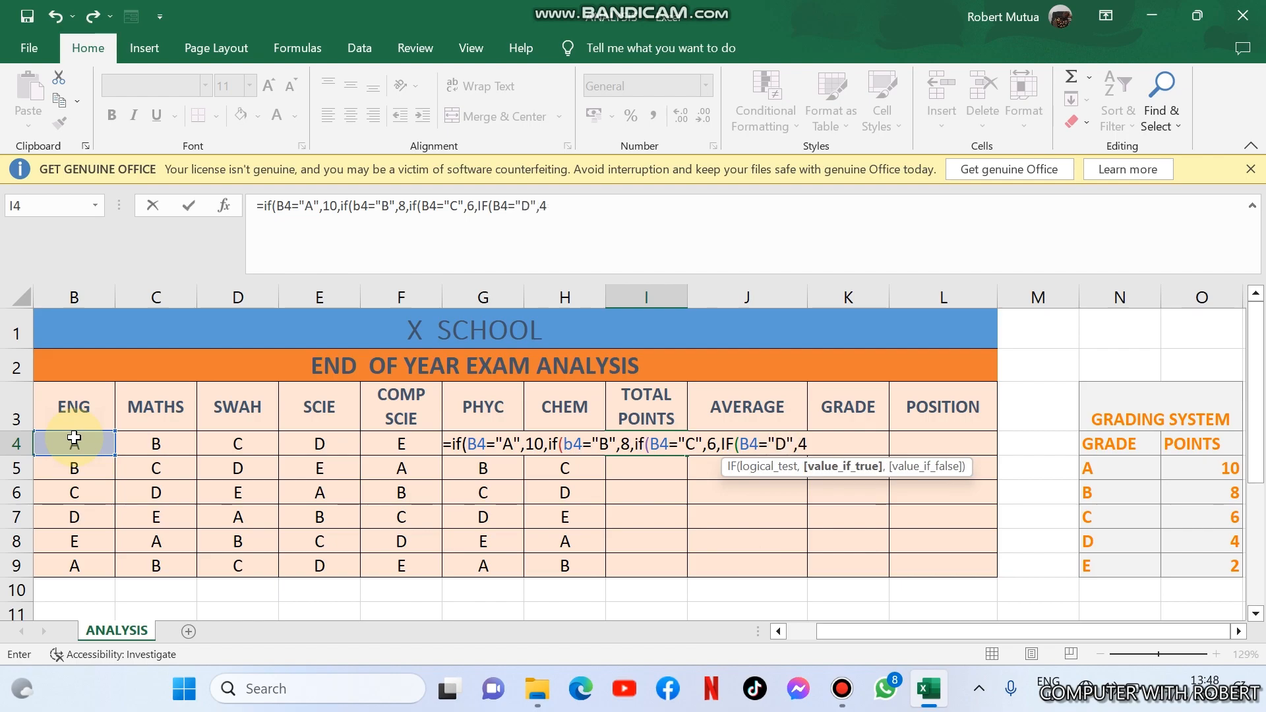
type("4,")
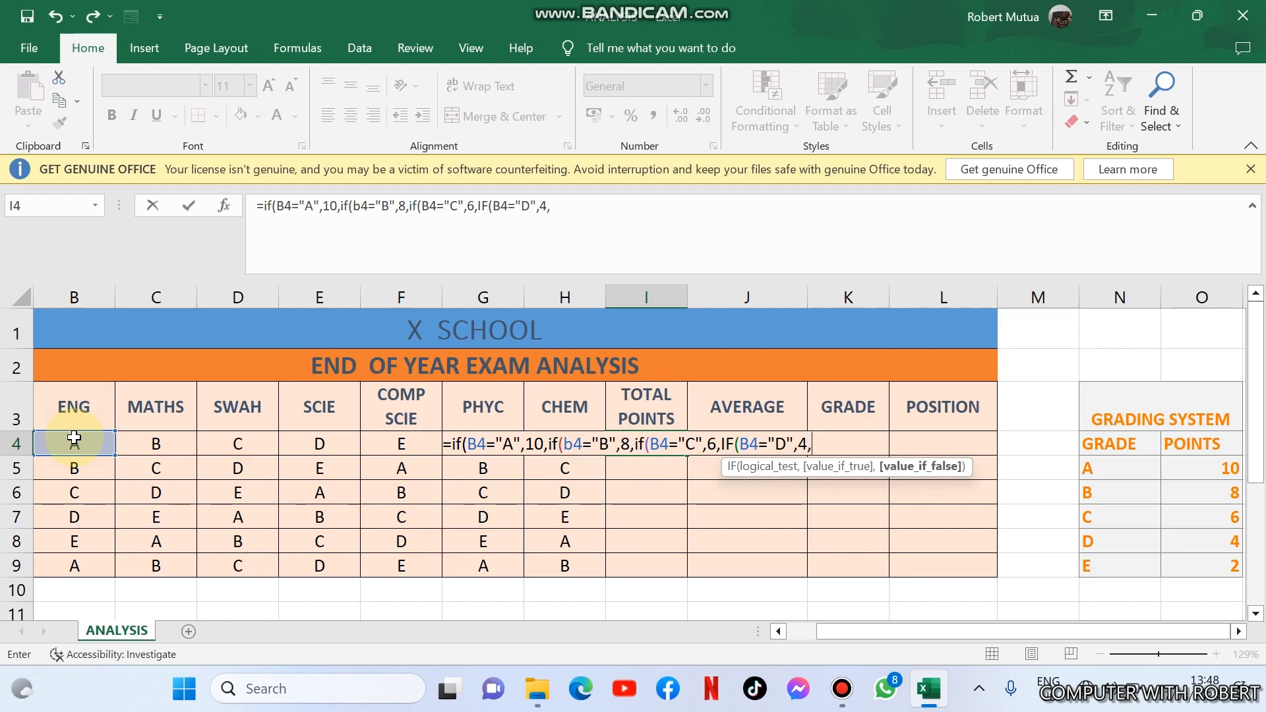
Finish the I4 formula with IF(B4="E",2,0) and enter it, accepting the suggested closing-parenthesis correction.
type("IF(")
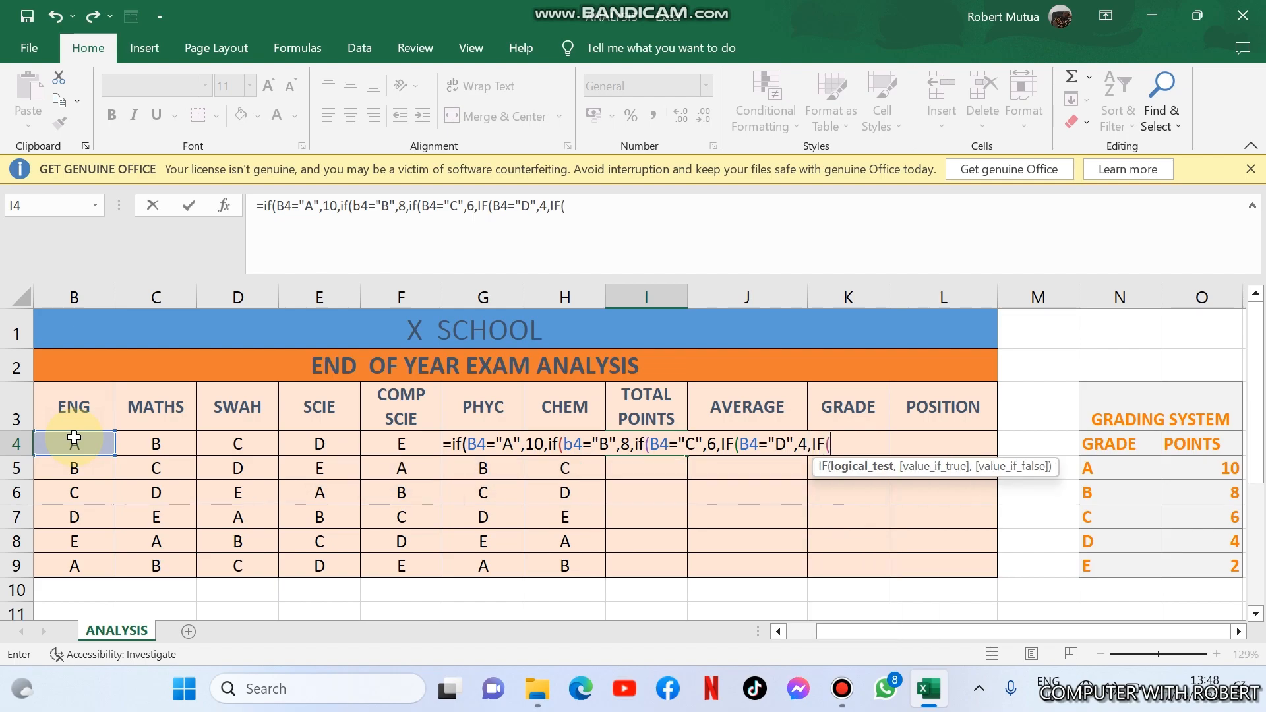
left_click(74, 439)
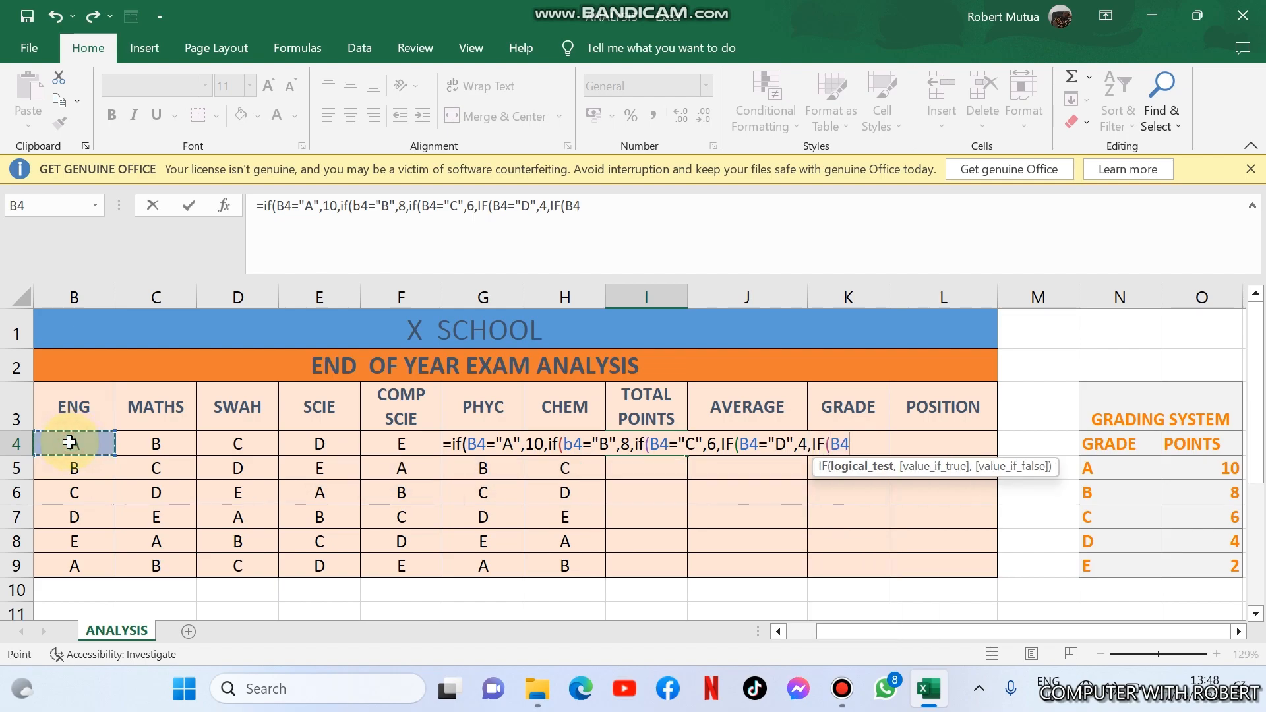
type("=\"E")
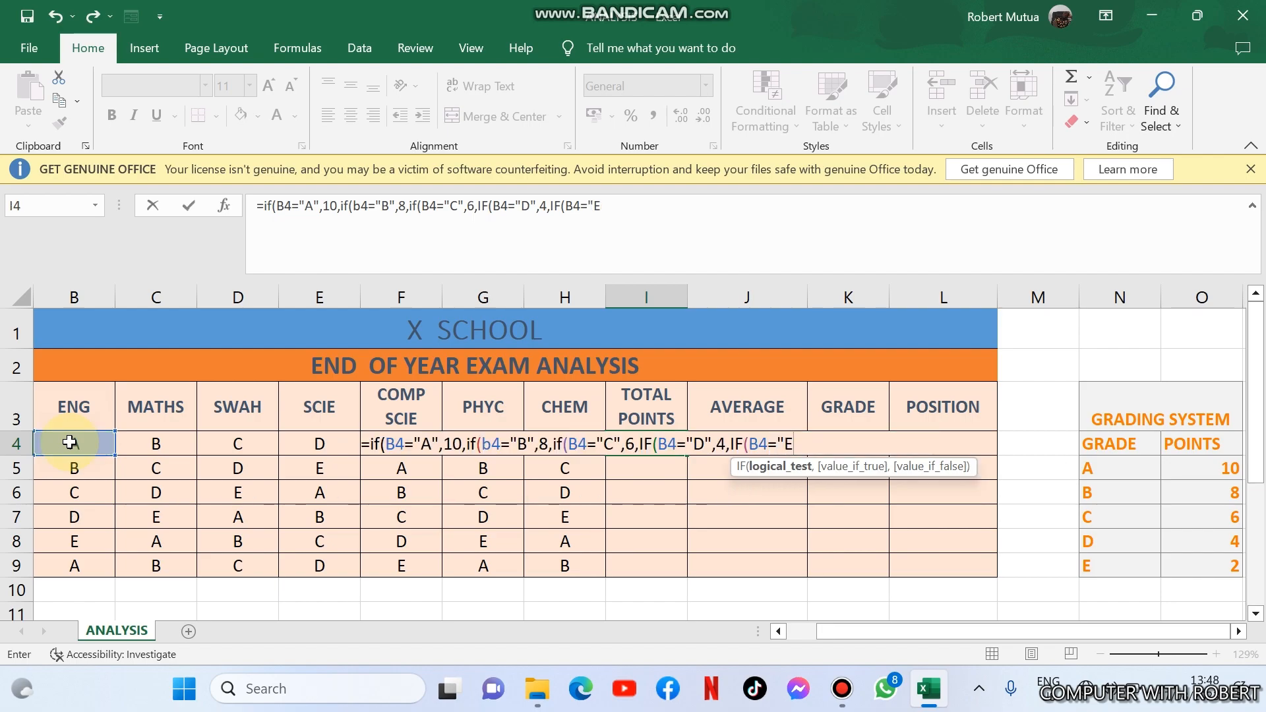
type("\",")
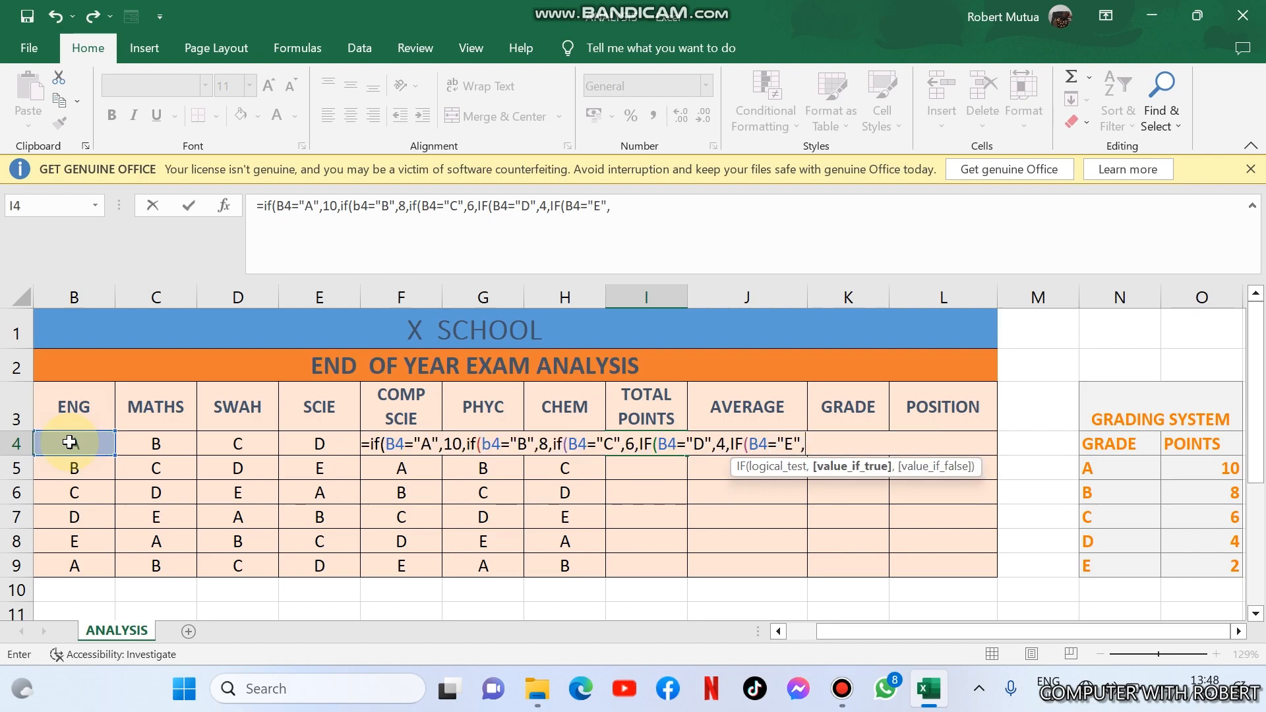
type("2,")
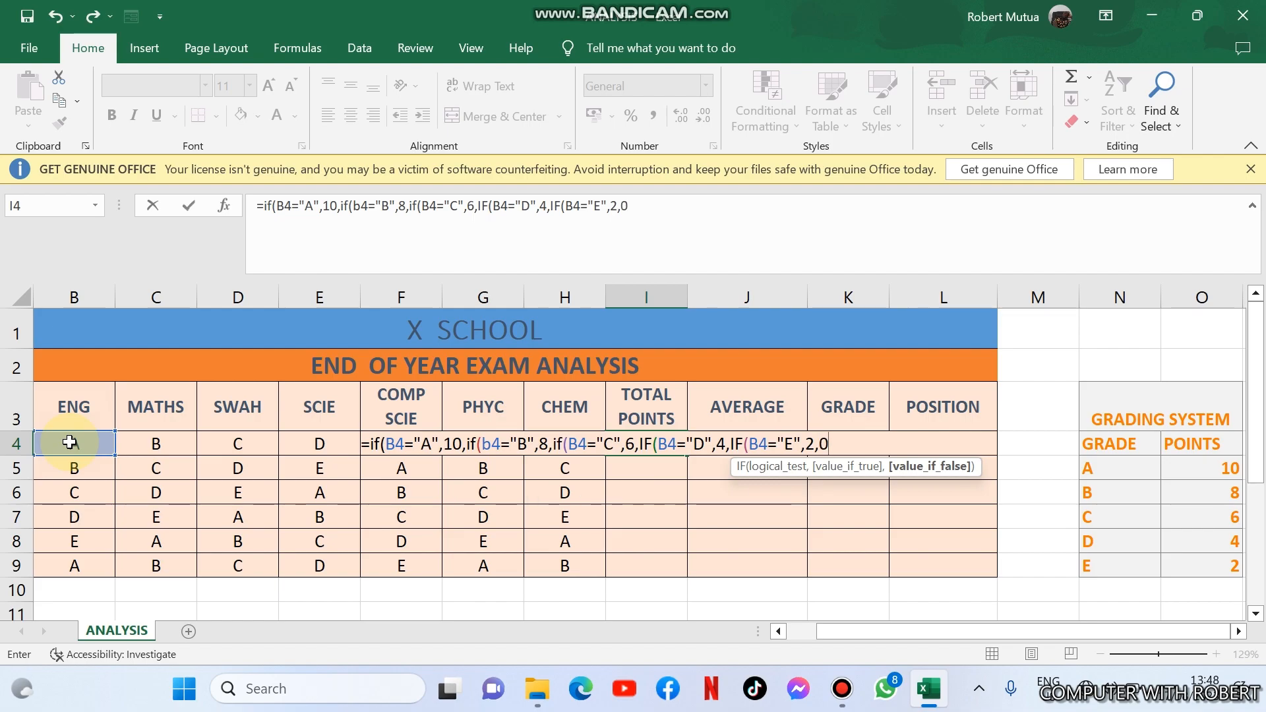
type("0")
key("Return")
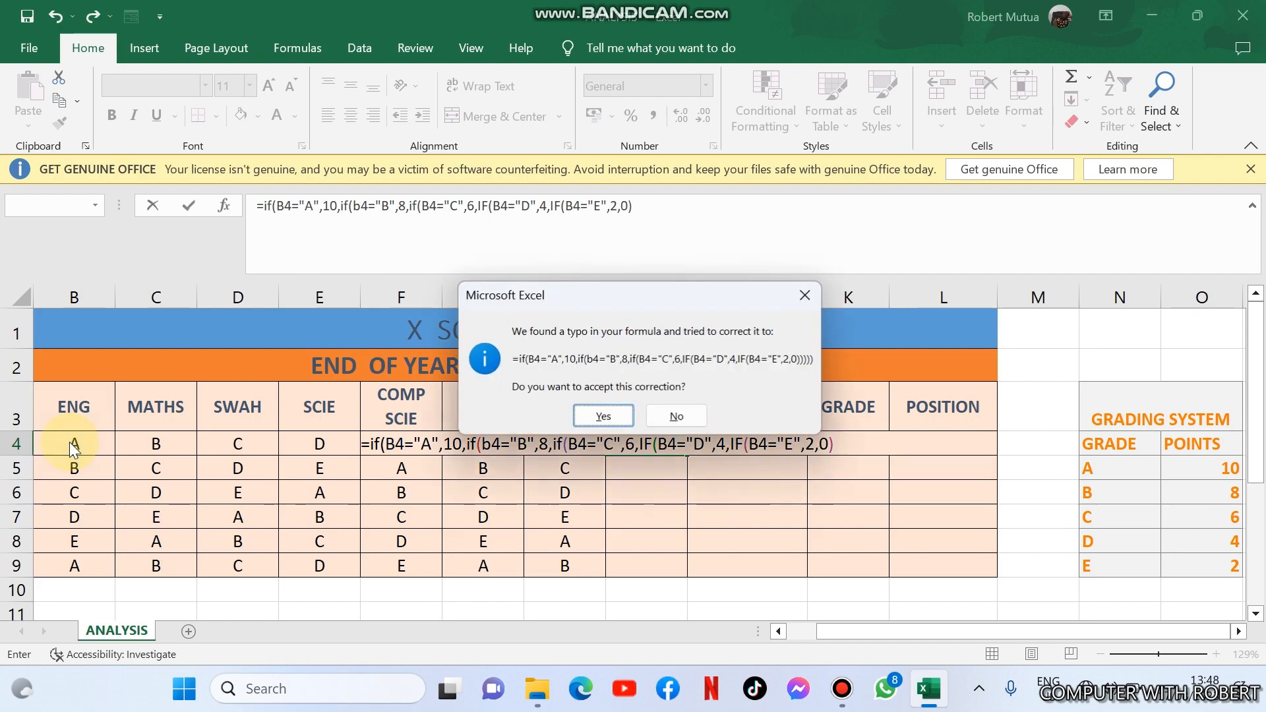
key("Return")
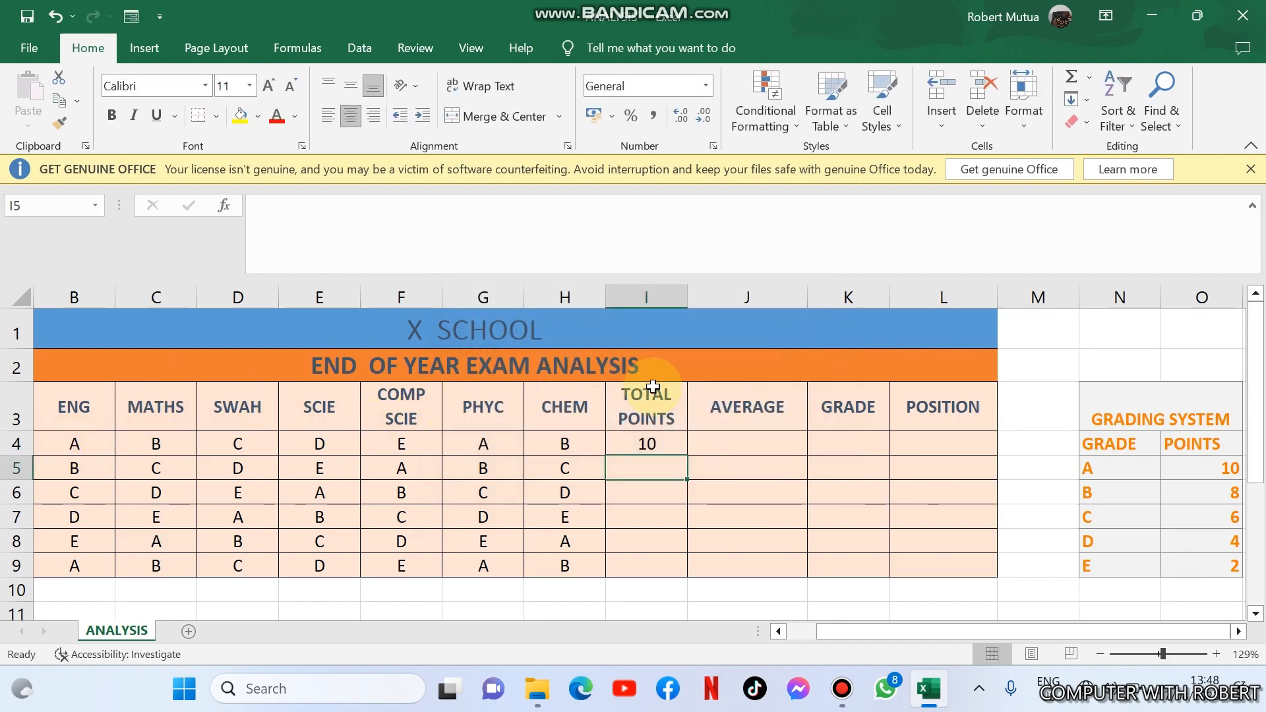
Examine the I4 total points formula and the row 4 subject grades from B4 through H4.
left_click(647, 444)
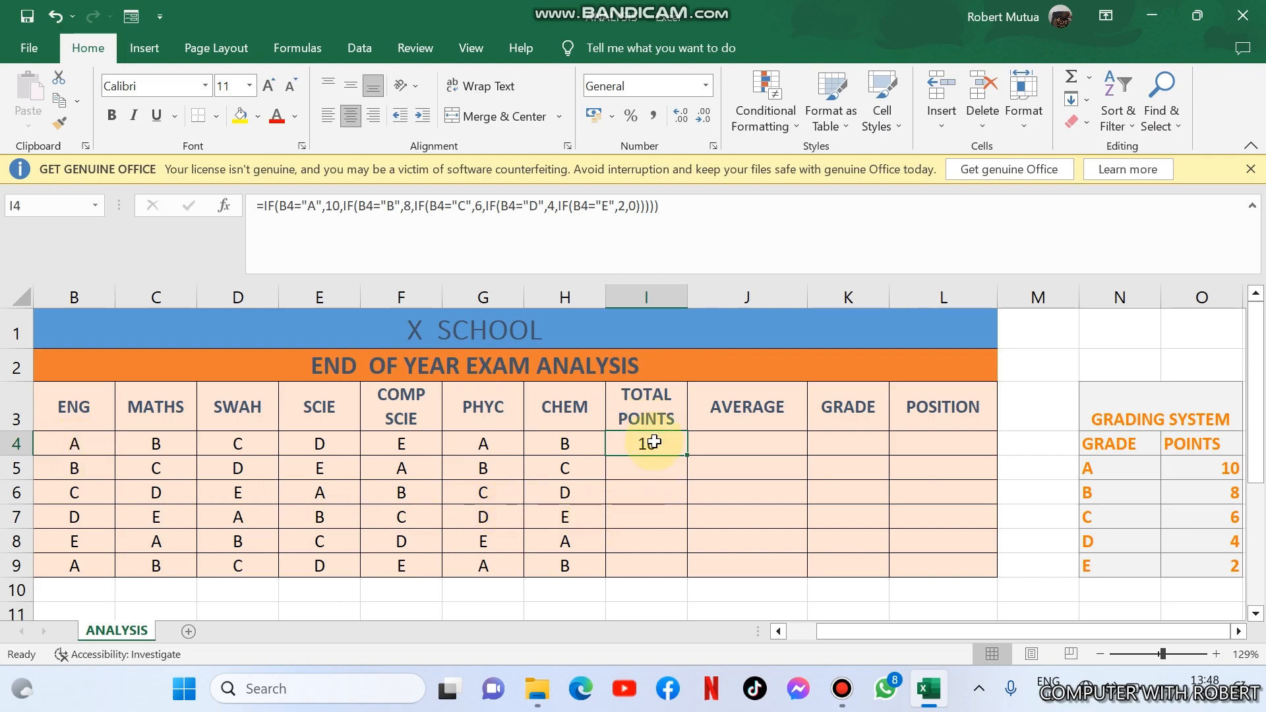
left_click(99, 444)
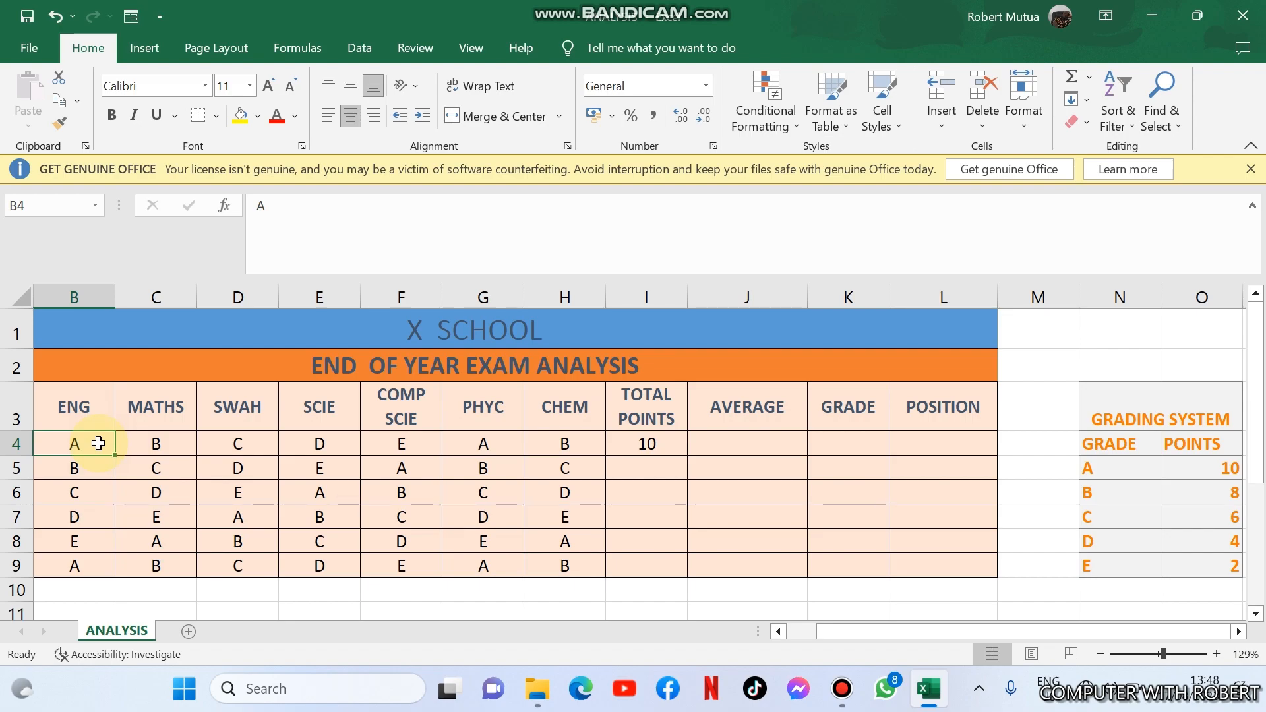
left_click(149, 441)
left_click(246, 442)
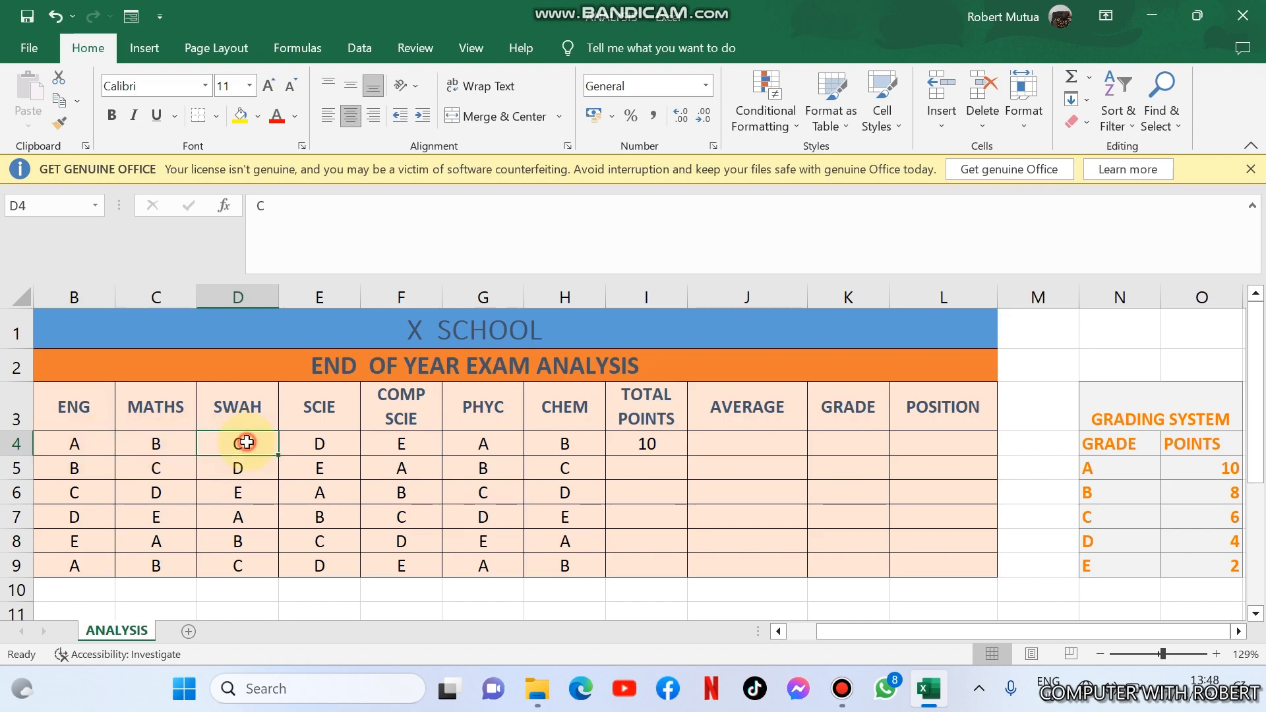
left_click(343, 442)
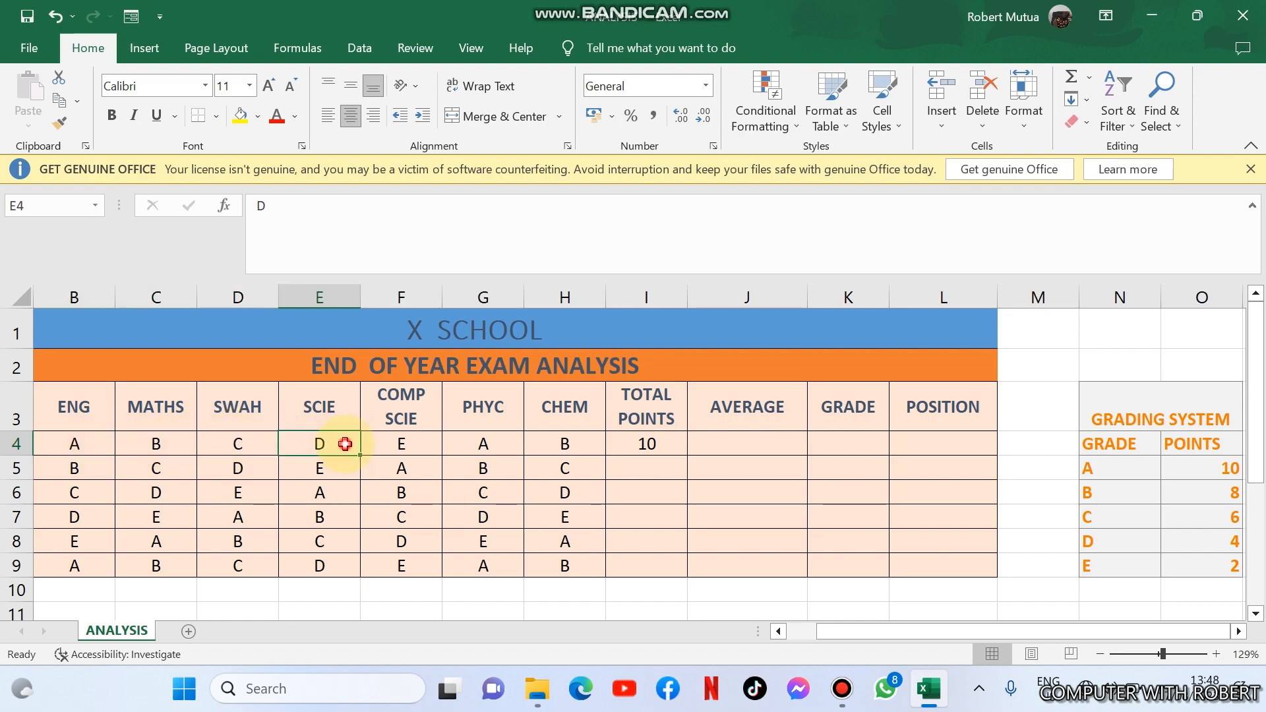
left_click(396, 445)
left_click(472, 443)
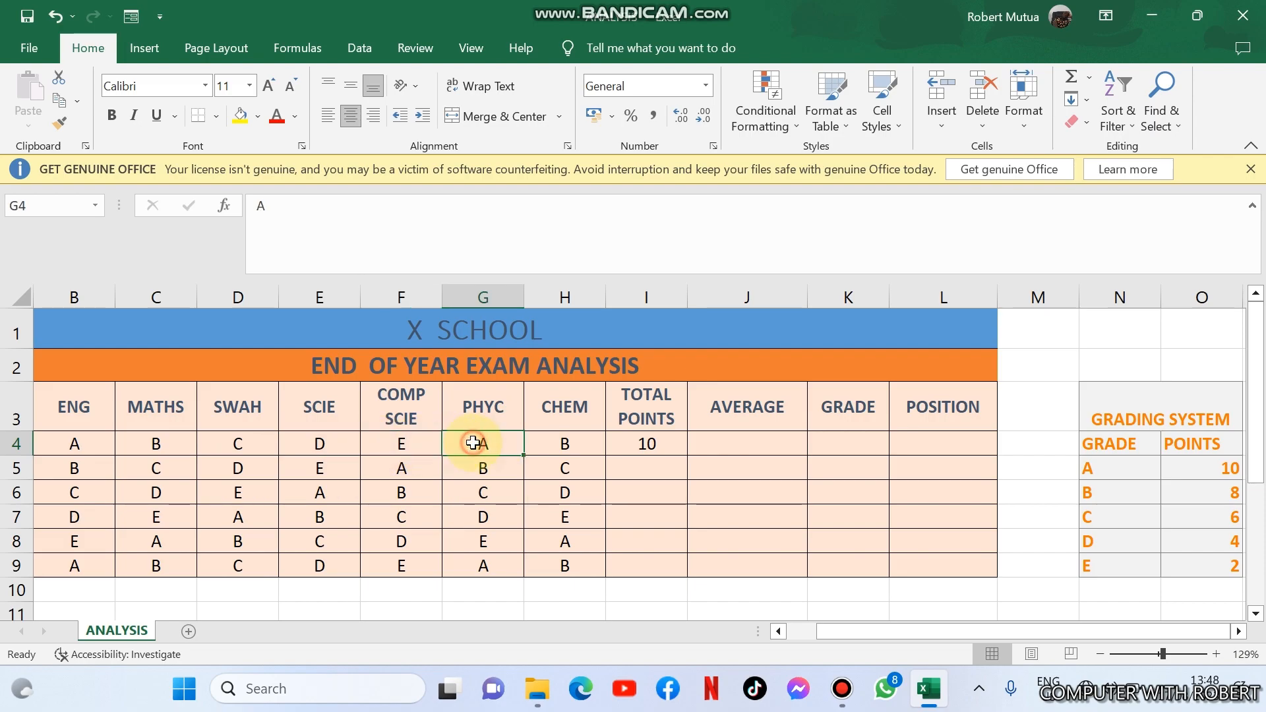
left_click(571, 443)
left_click(638, 438)
Open the I4 formula for editing under magnification and copy its whole nested IF expression without the equals sign.
double_click(644, 442)
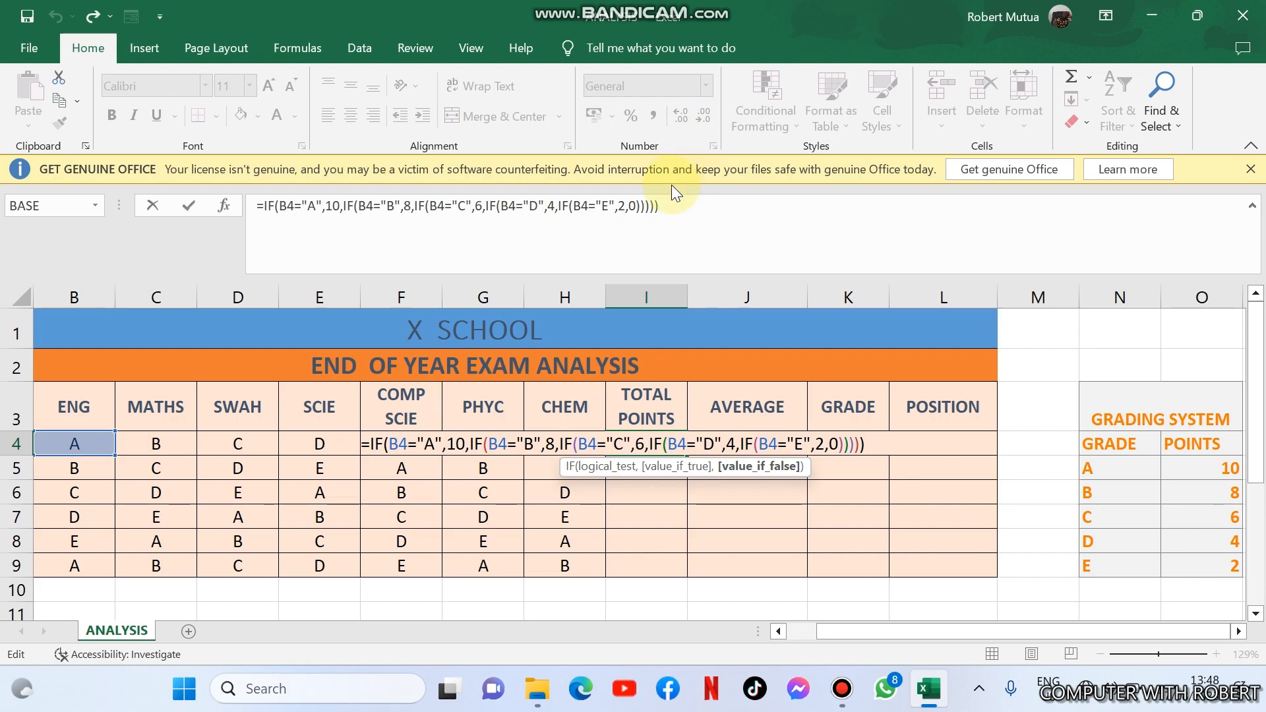
key("super+plus")
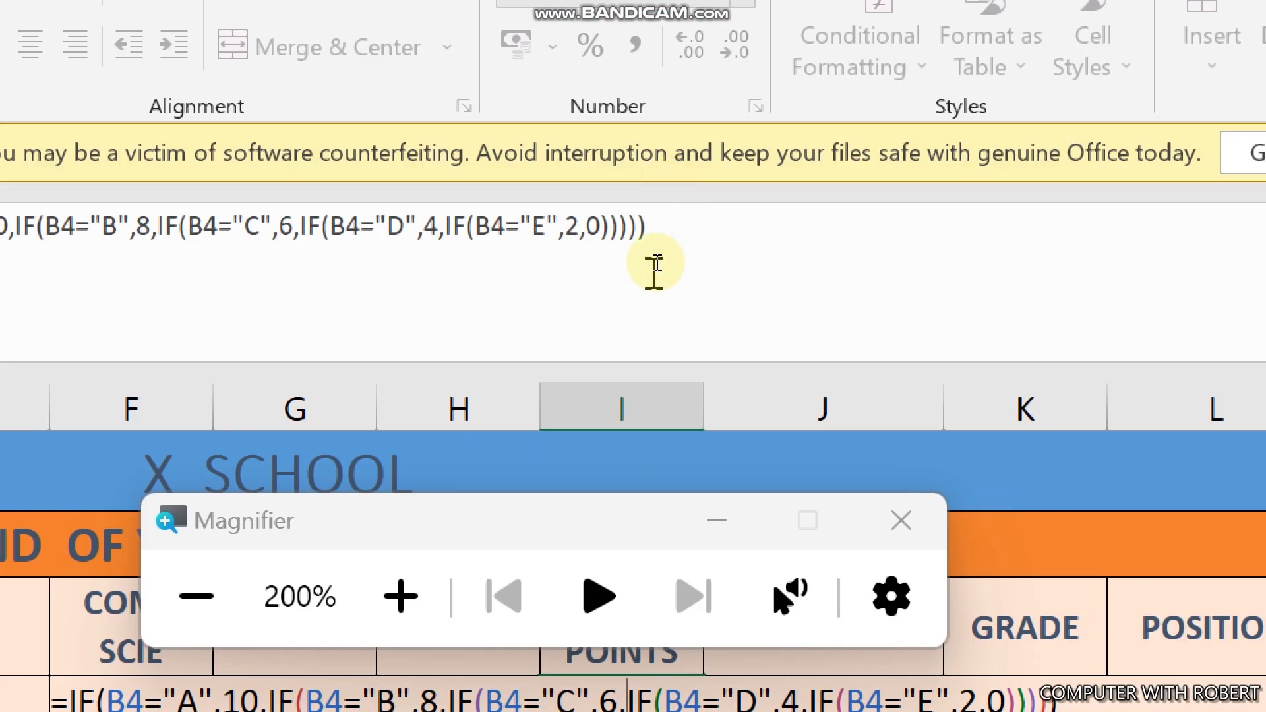
left_click(716, 521)
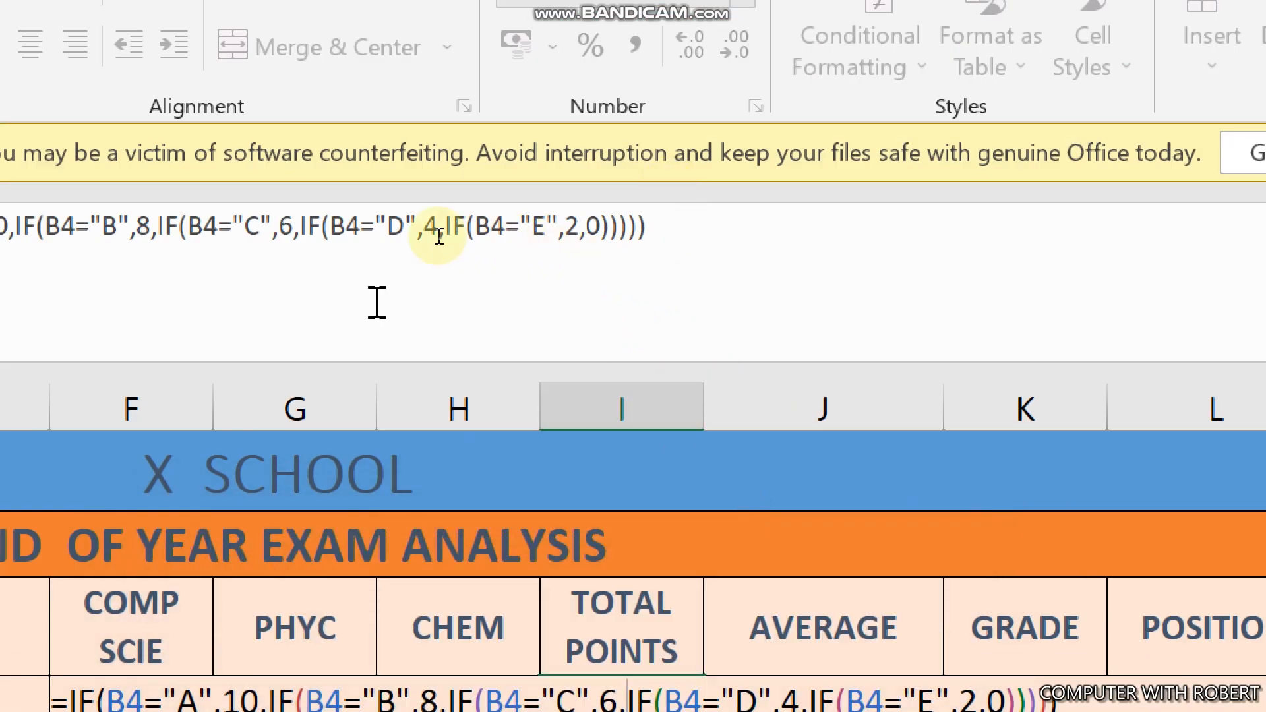
left_click(62, 226)
left_click_drag(59, 227, 887, 207)
key("ctrl+c")
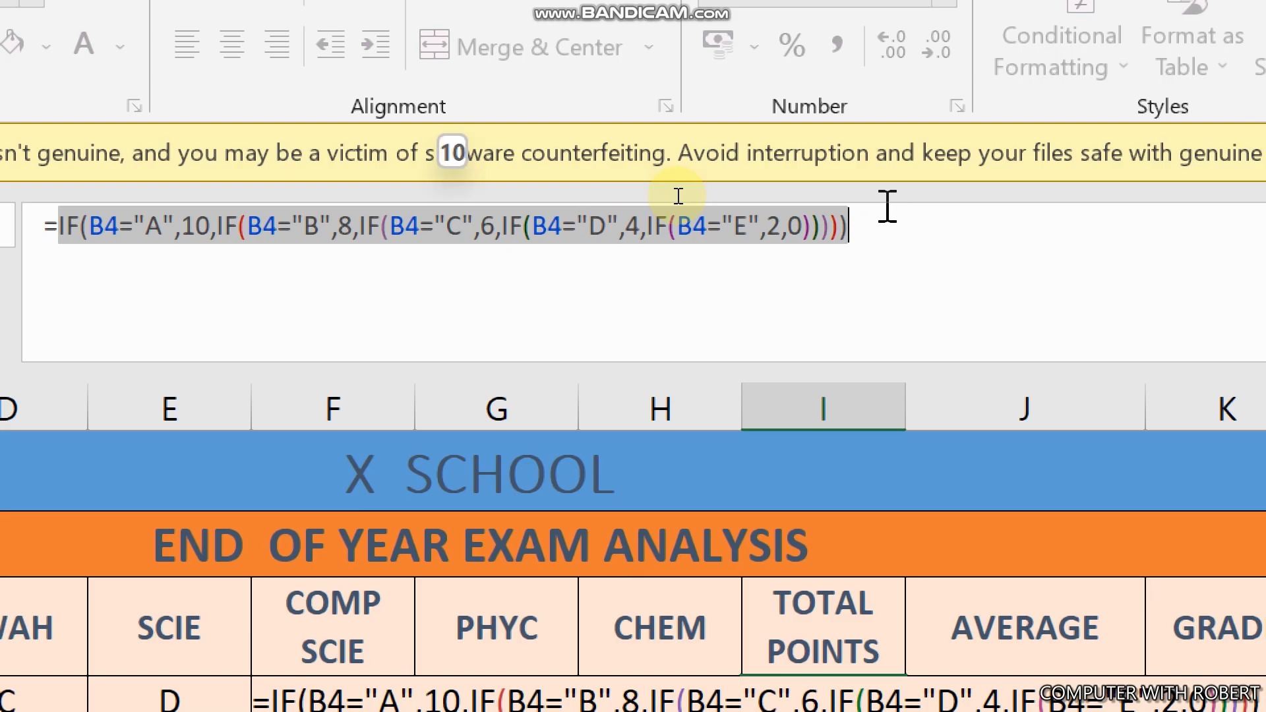
Append a plus sign to the I4 formula and paste a second copy of the nested IF expression.
left_click(887, 207)
type("+")
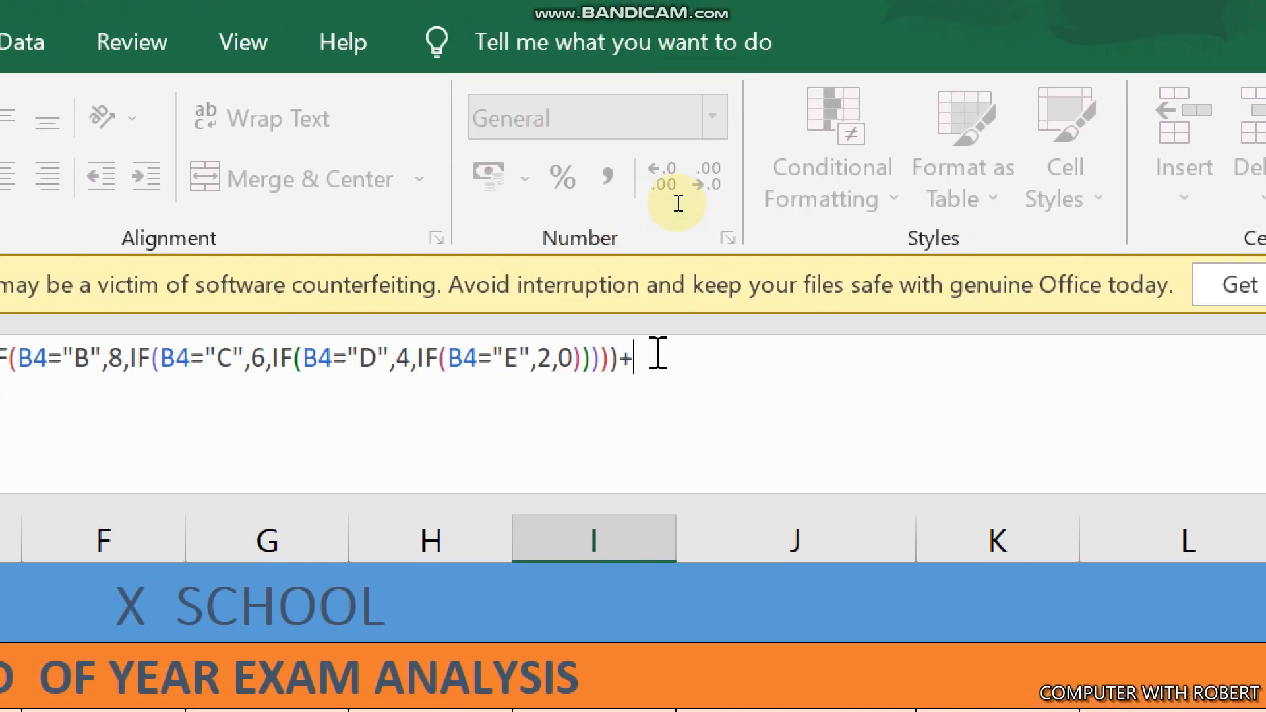
key("ctrl+v")
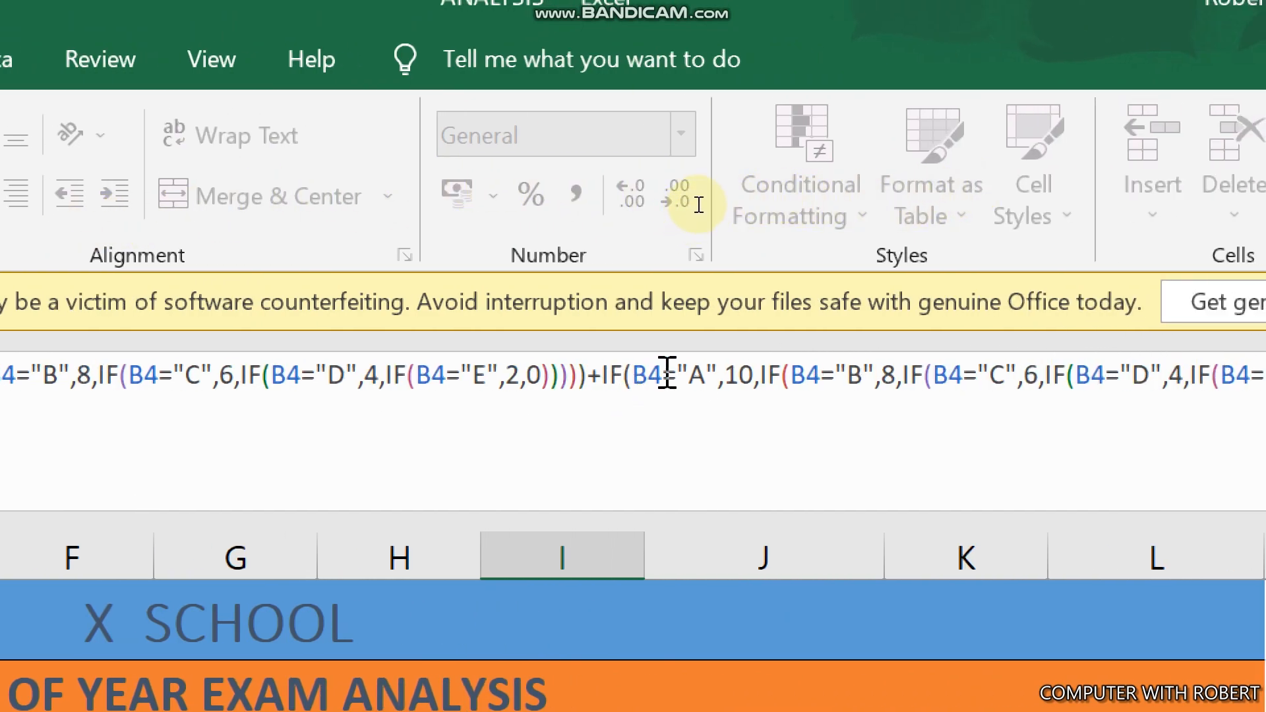
Change the "A" test in the second nested IF of the I4 formula to reference C4.
left_click(649, 375)
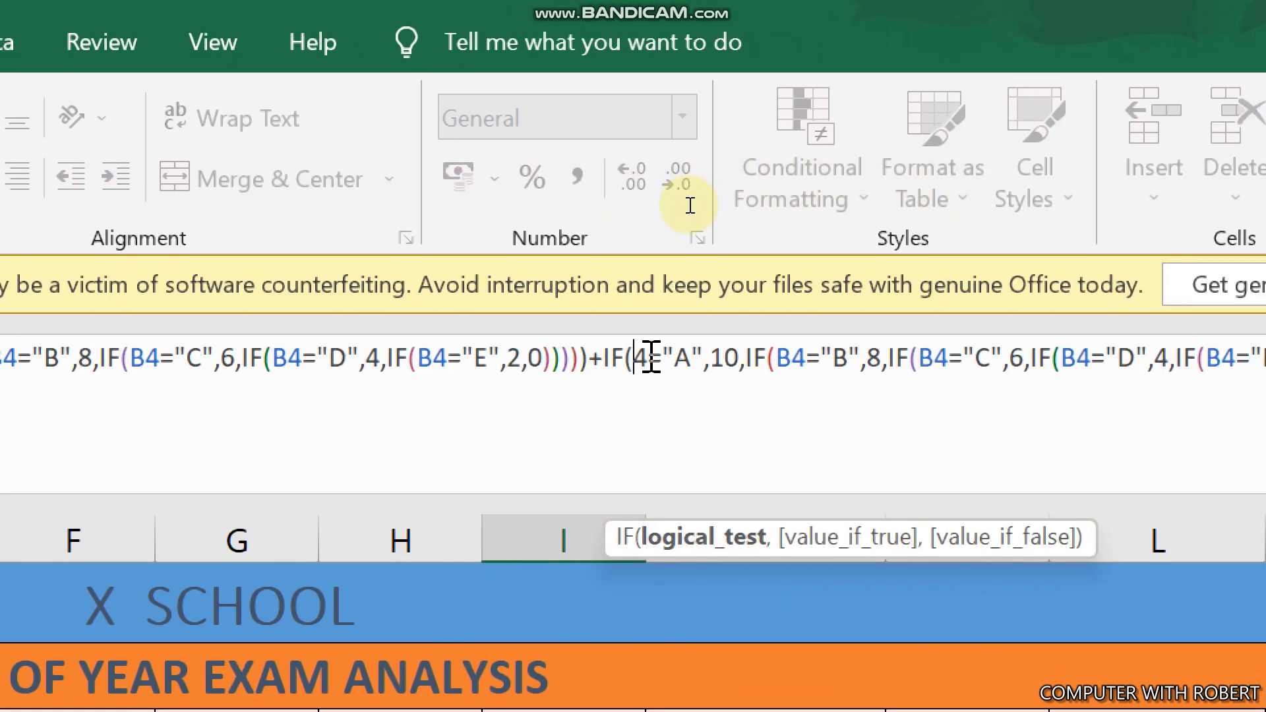
key("BackSpace")
type("C")
Change the "B" test in the second nested IF of the I4 formula to reference C4.
key("Right")
key("Right")
key("Right")
key("Right")
key("Right")
key("Right")
key("Right")
key("Right")
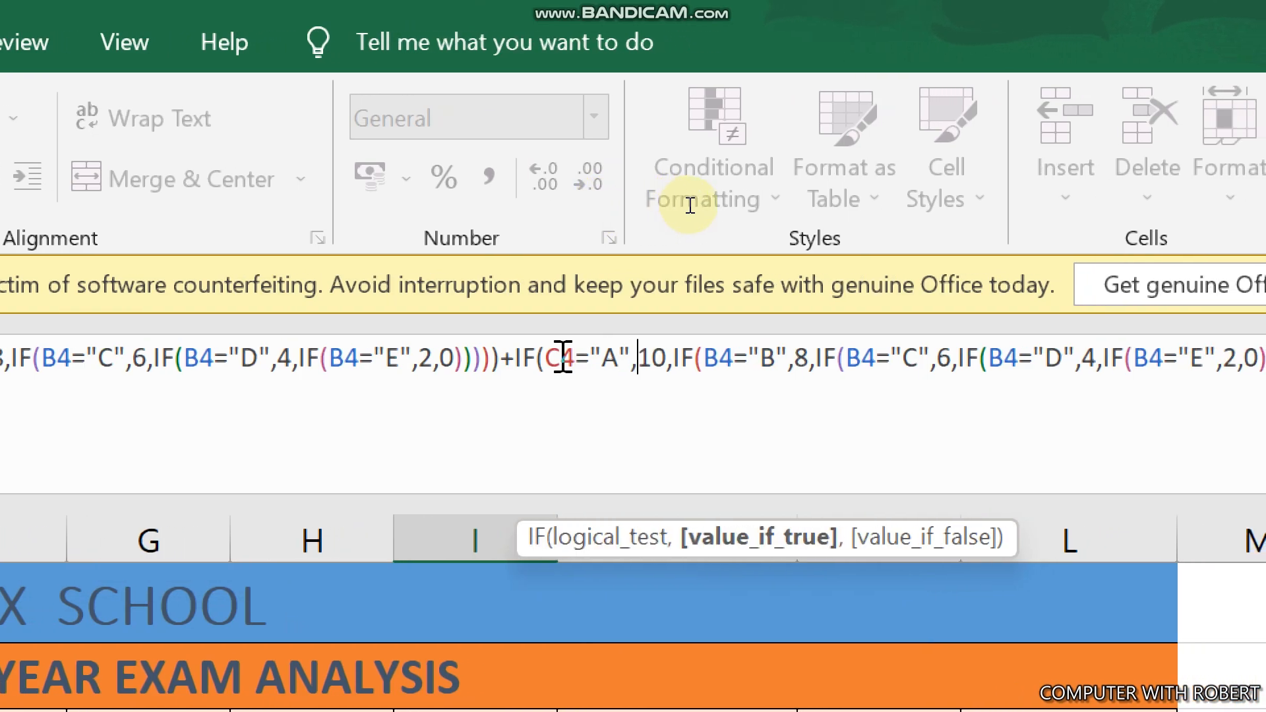
key("Right")
key("Right")
key("Right")
key("Right")
key("BackSpace")
type("C")
Change the "C" test in the second nested IF of the I4 formula to reference C4.
key("Right")
key("Right")
key("Right")
key("Right")
key("Right")
key("Right")
key("Right")
key("Right")
key("Right")
key("Right")
key("Right")
key("Right")
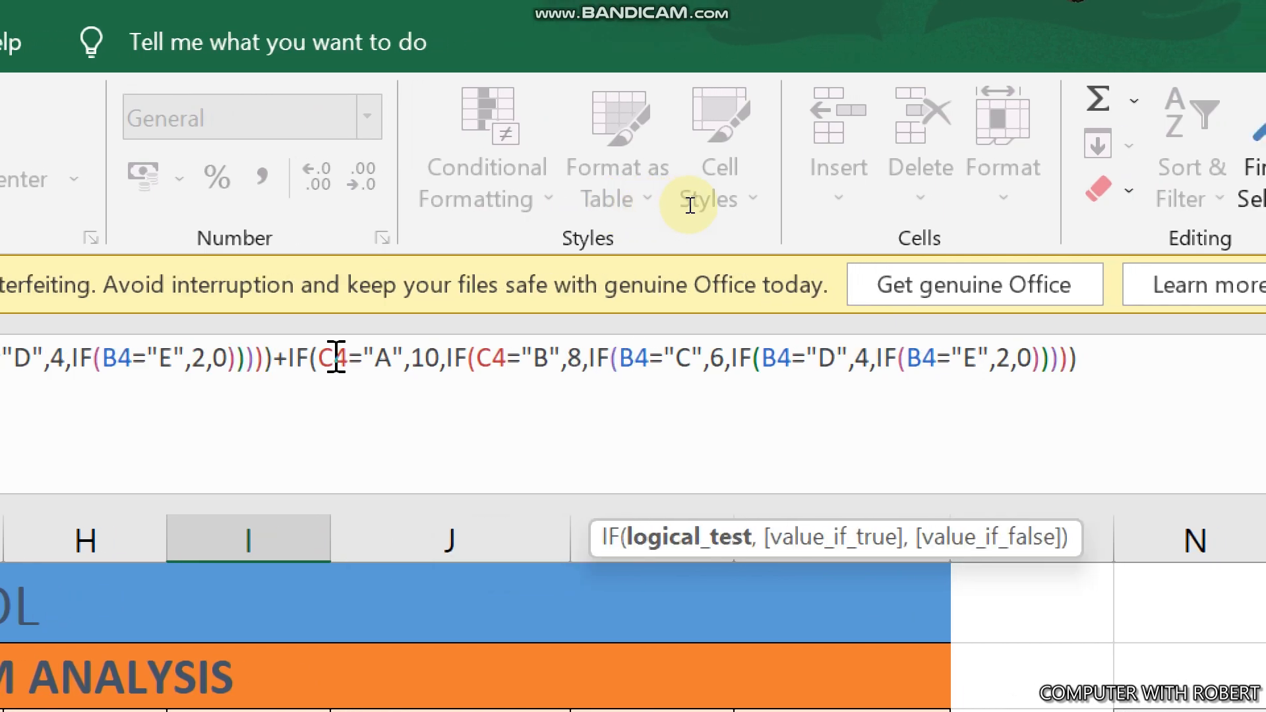
key("Right")
key("BackSpace")
type("C")
Change the "D" test in the second nested IF of the I4 formula to reference C4.
key("Right")
key("Right")
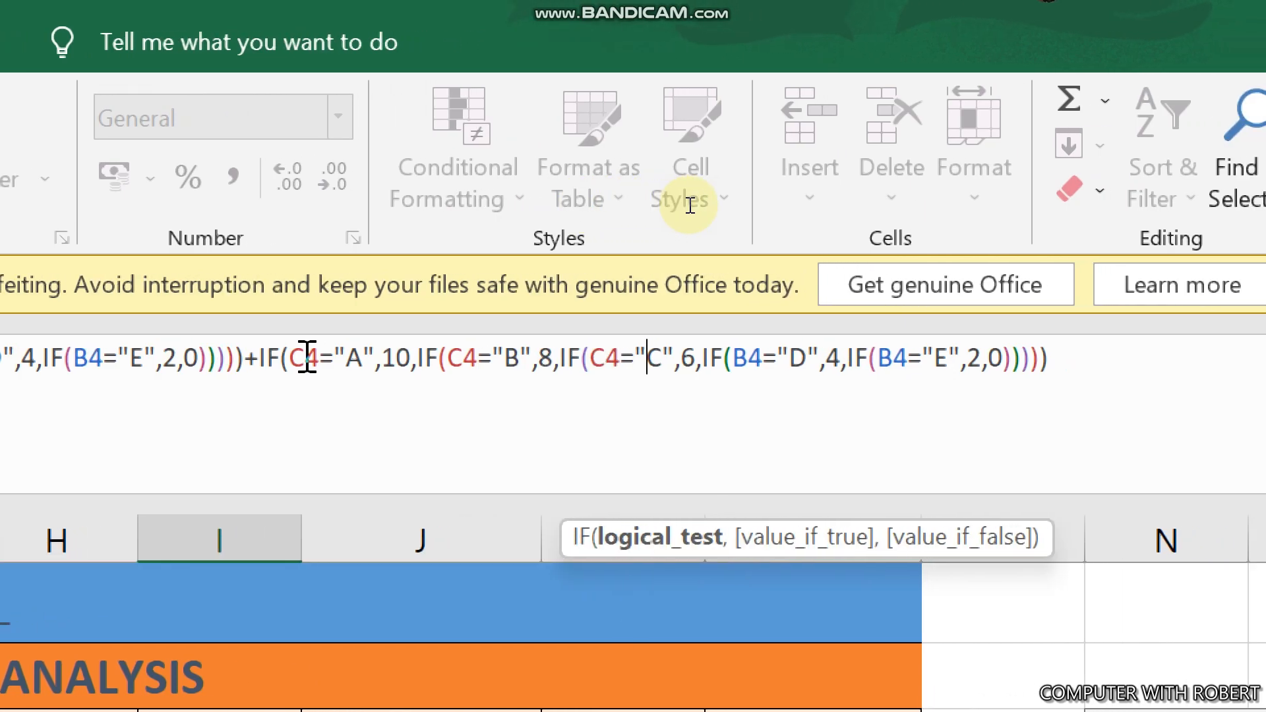
key("Right")
key("Right")
key("Right")
key("Right")
key("Right")
key("Right")
key("Right")
key("Right")
key("BackSpace")
type("C")
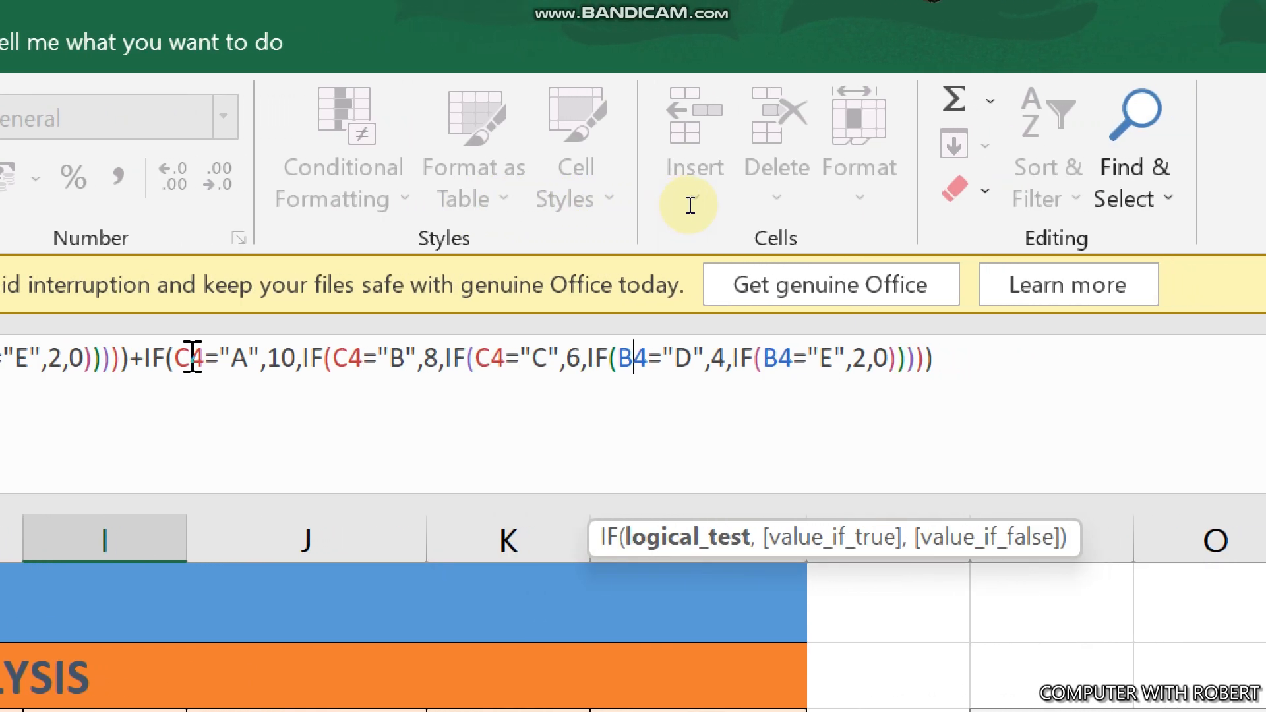
Change the "E" test in the second nested IF of the I4 formula to reference C4.
key("Right")
key("Right")
key("Right")
key("Right")
key("Right")
key("Right")
key("Right")
key("Right")
key("Right")
key("Right")
key("Right")
key("Right")
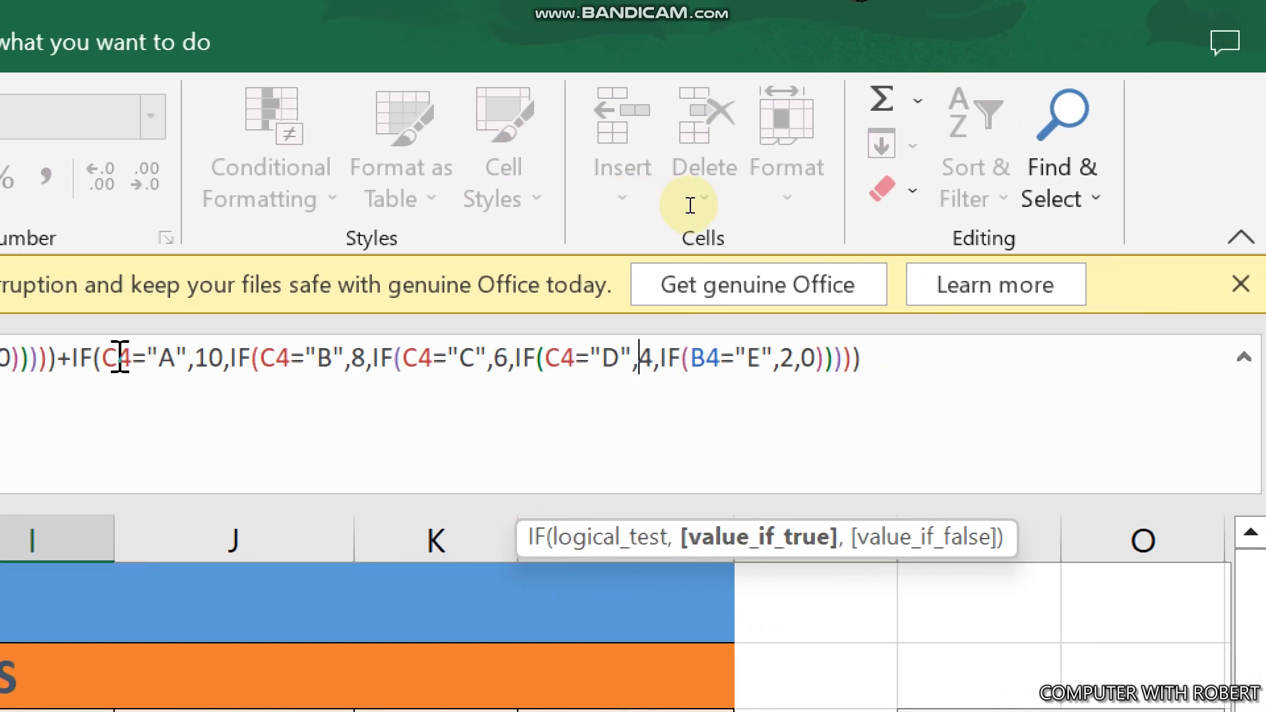
key("BackSpace")
type("C")
Add a plus sign at the end of the I4 formula and paste a third copy of the nested IF expression.
key("Right")
key("Right")
key("Right")
key("Right")
key("Right")
key("Right")
key("Right")
key("Right")
key("Right")
key("Right")
key("Right")
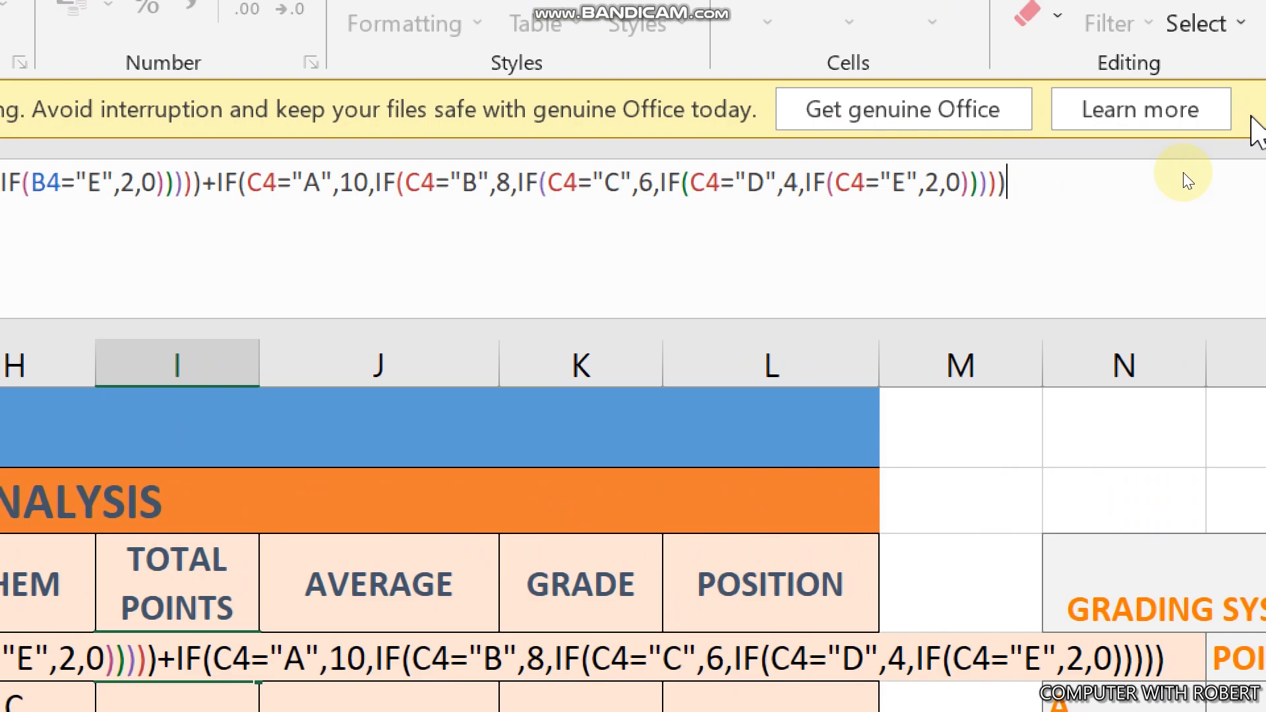
type("+")
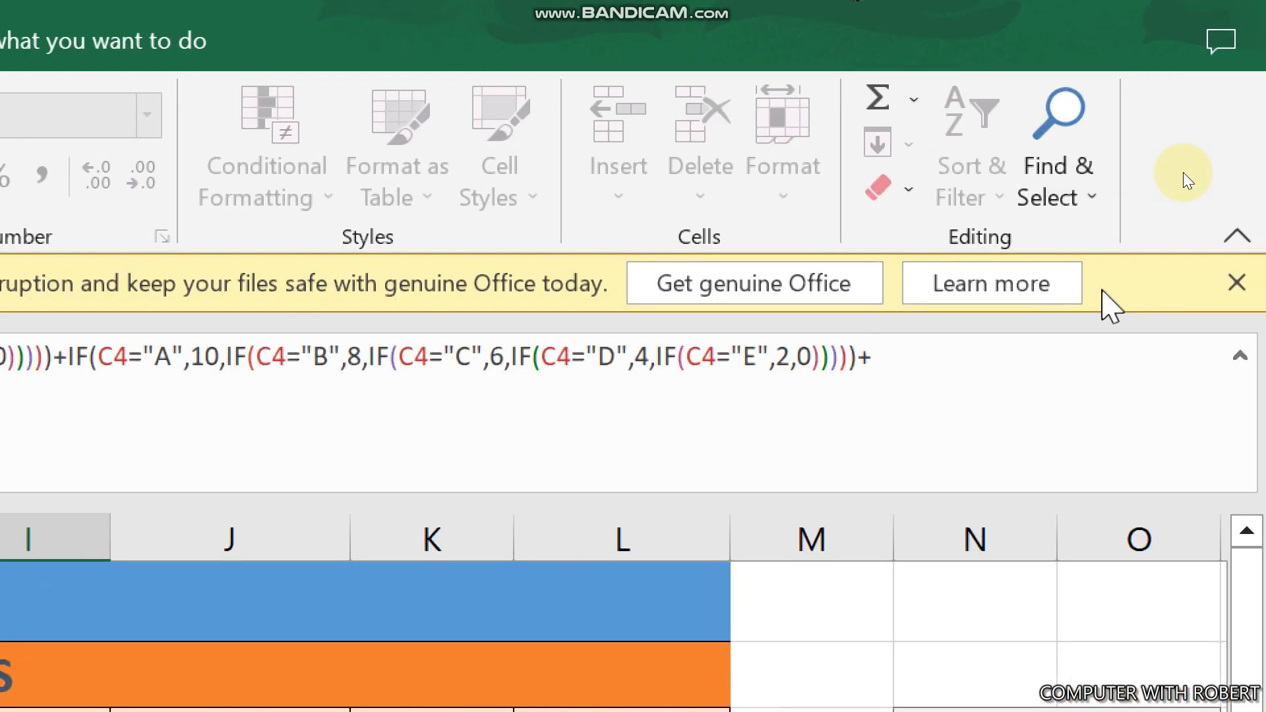
key("ctrl+v")
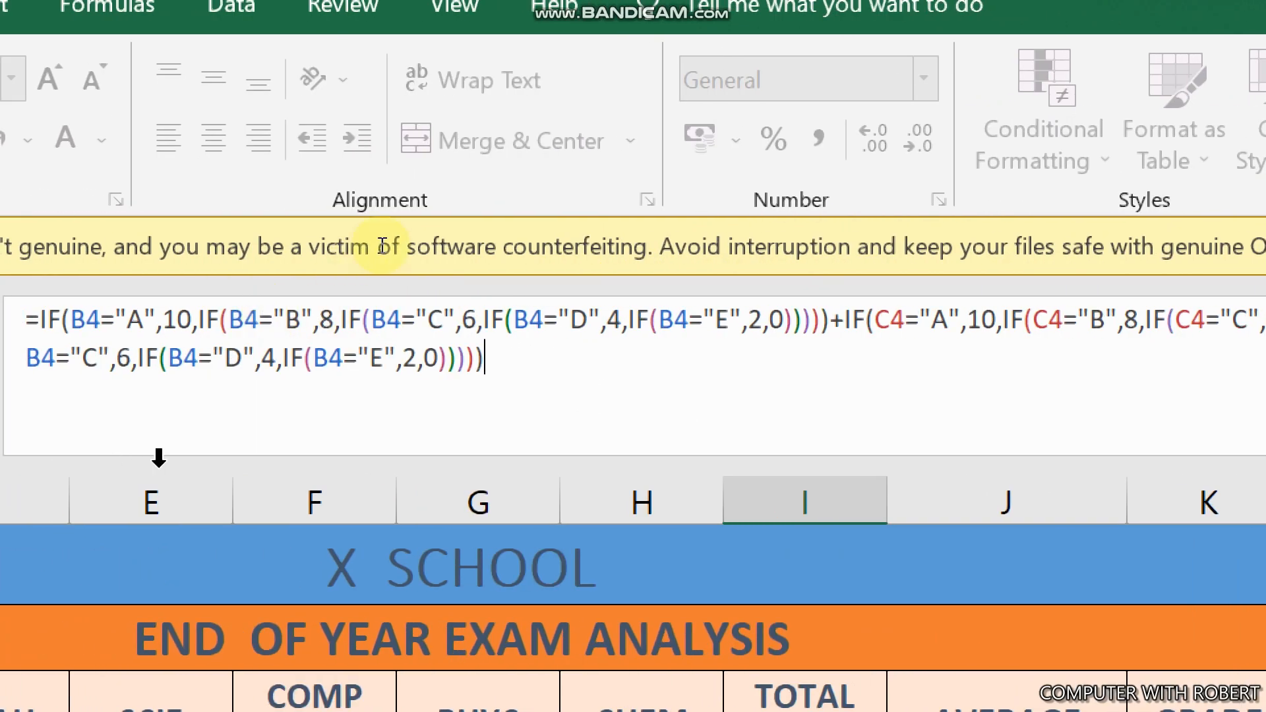
Change the "E" test in the third nested IF of the I4 formula to reference D4.
left_click(331, 360)
key("BackSpace")
type("D")
Change the "D" test in the third nested IF of the I4 formula to reference D4.
key("Left")
key("Left")
key("Left")
key("Left")
key("Left")
key("Left")
key("Left")
key("Left")
key("Left")
key("Left")
key("Left")
key("Left")
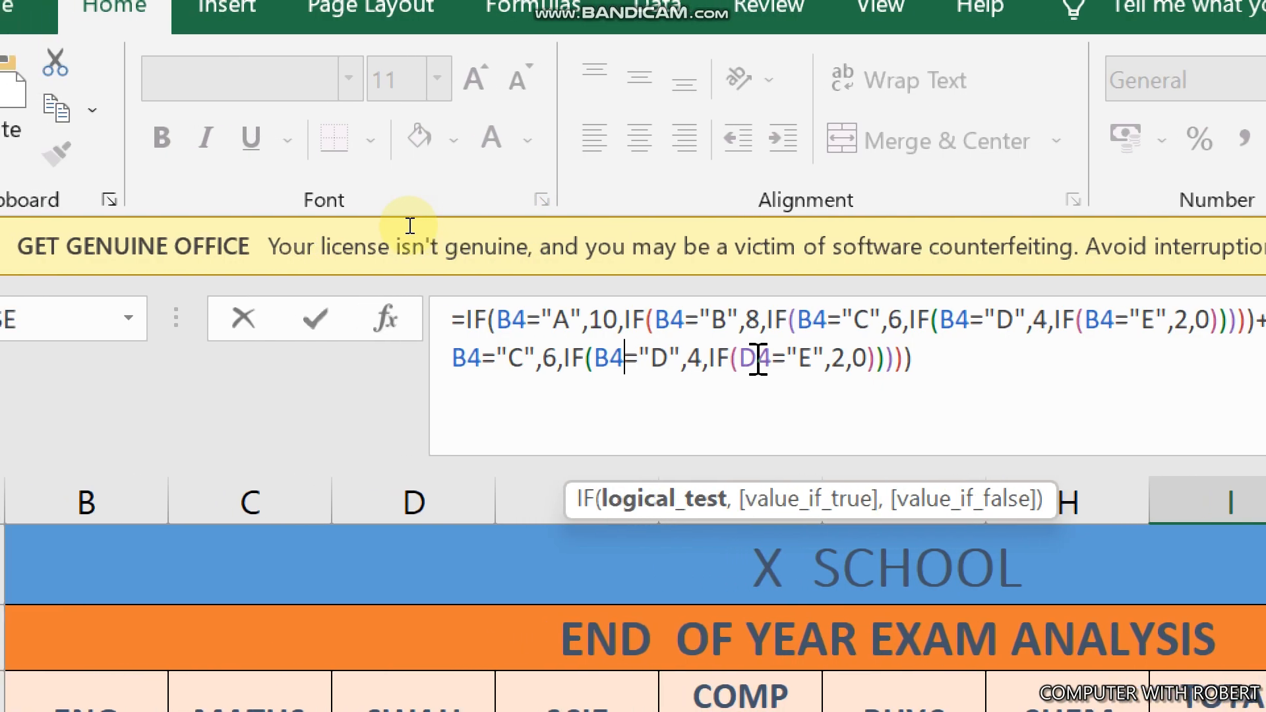
key("BackSpace")
type("D")
Change the "C" test in the third nested IF of the I4 formula to reference D4.
key("Left")
key("Left")
key("Left")
key("Left")
key("Left")
key("Left")
key("Left")
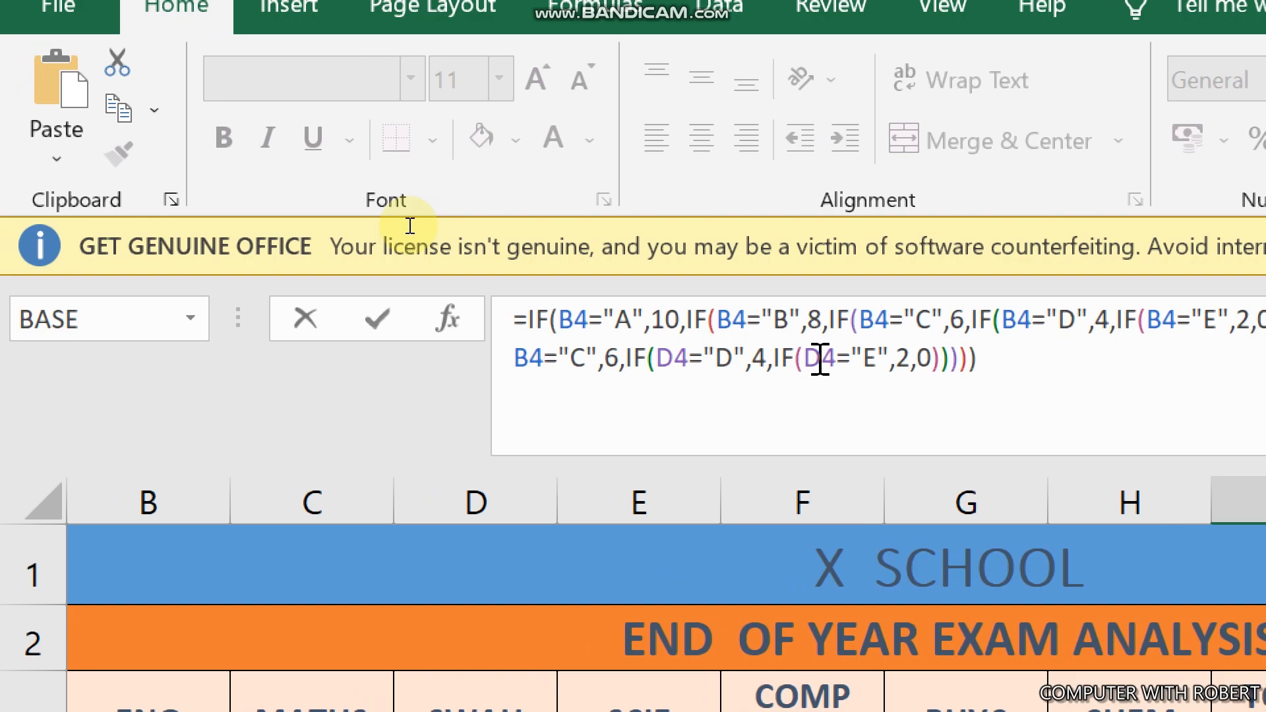
key("BackSpace")
type("D")
Change the "B" test in the third nested IF of the I4 formula to reference D4.
key("Left")
key("Left")
key("Left")
key("Left")
key("Left")
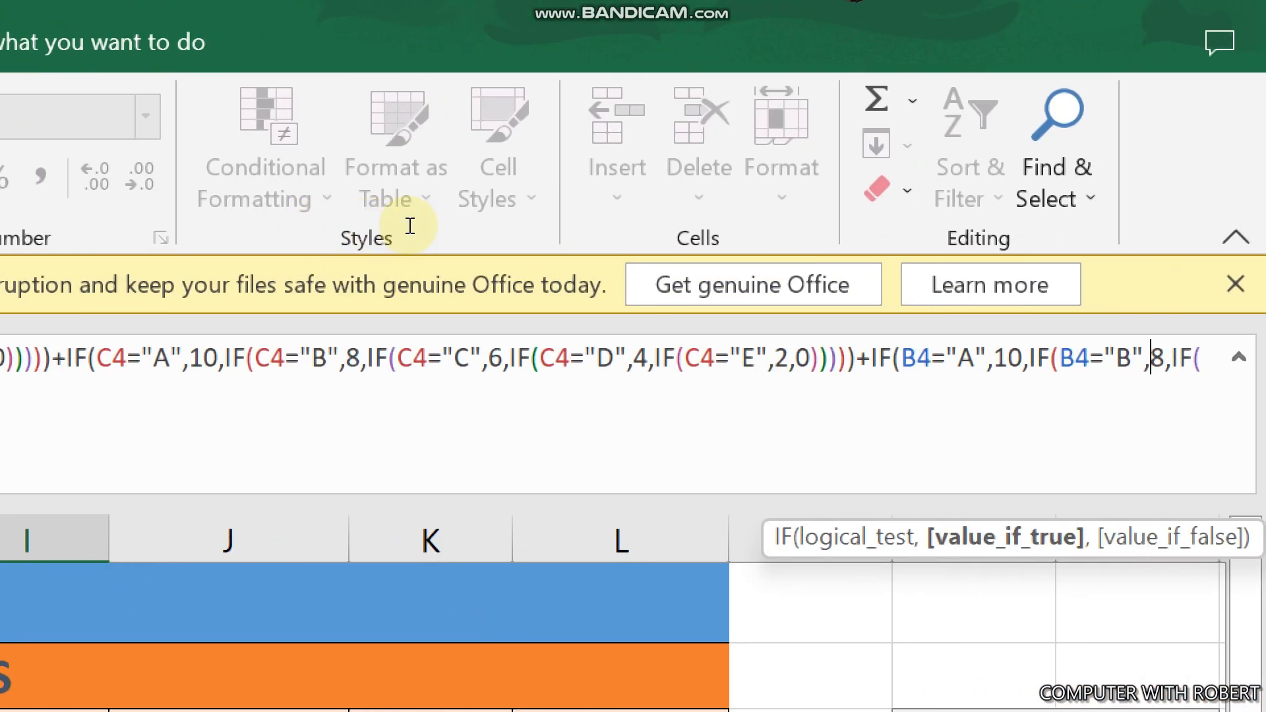
key("Left")
key("Left")
key("BackSpace")
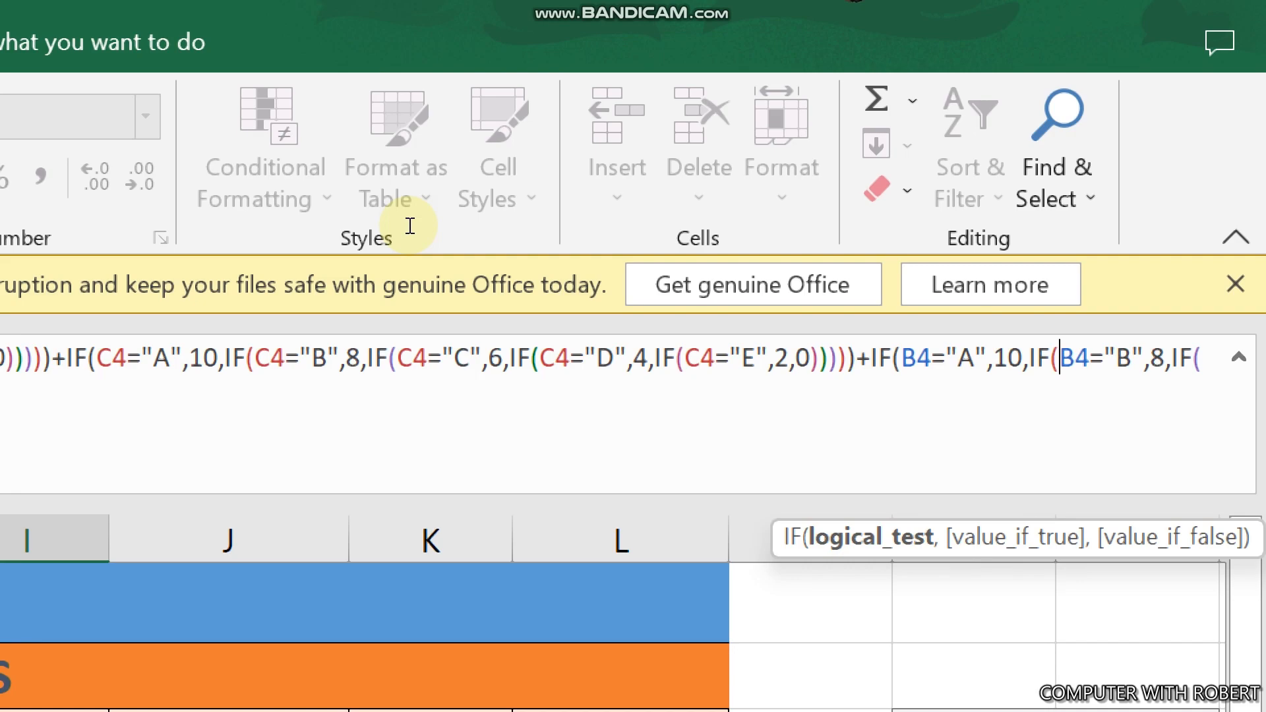
type("D")
Change the "A" test in the third nested IF of the I4 formula to reference D4.
key("Left")
key("Left")
key("Left")
key("Left")
key("Left")
key("Left")
key("Left")
key("Left")
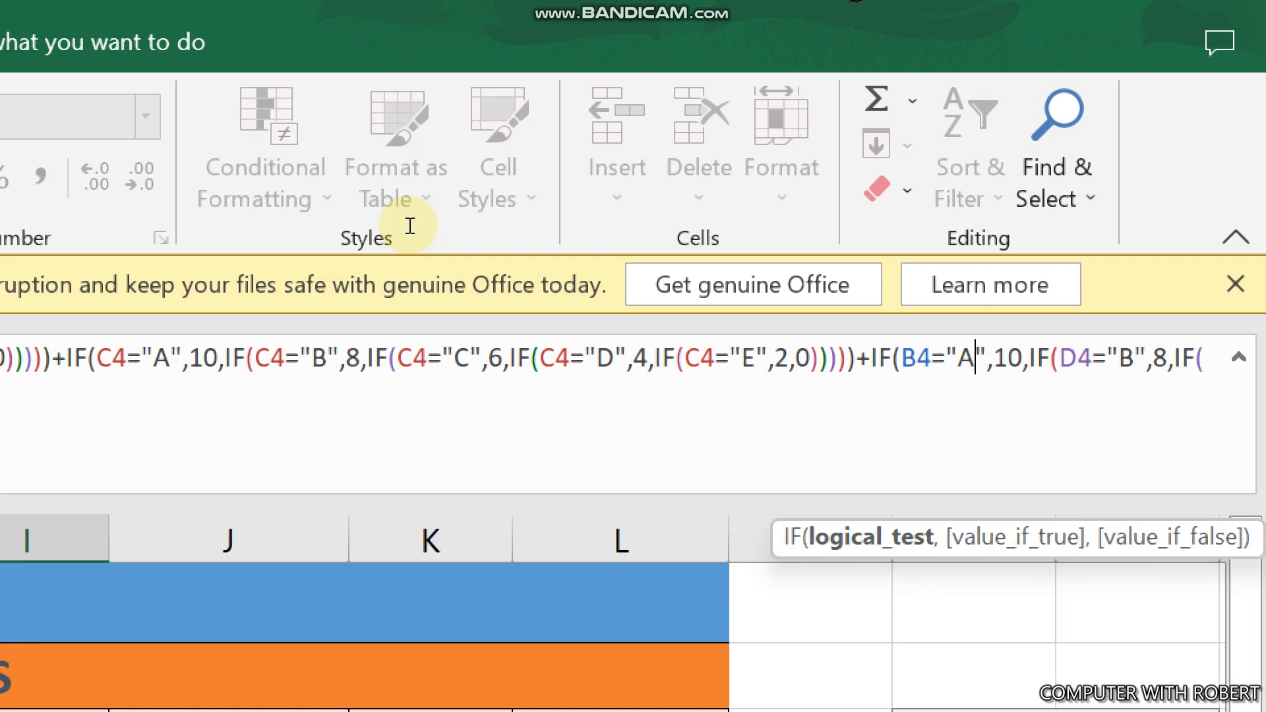
key("BackSpace")
type("D")
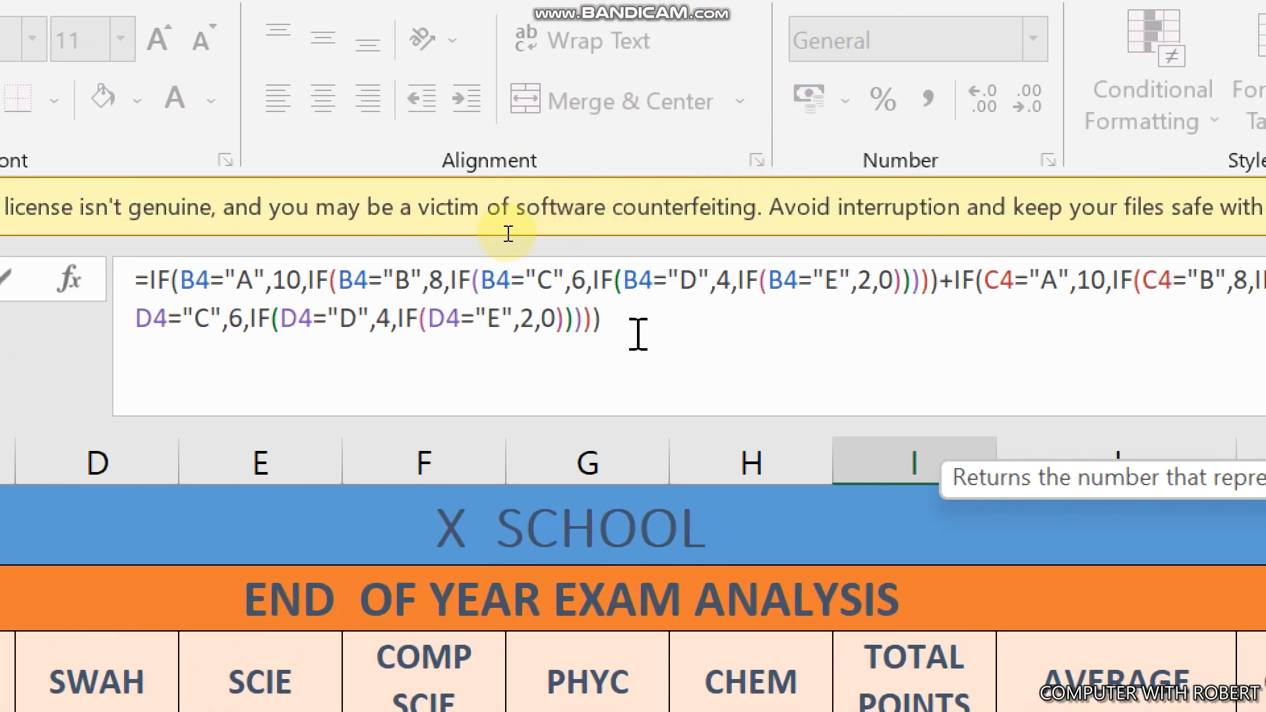
Append a plus sign and a fourth copy of the nested IF to the I4 formula, pointing its "A" test at E4.
type("+")
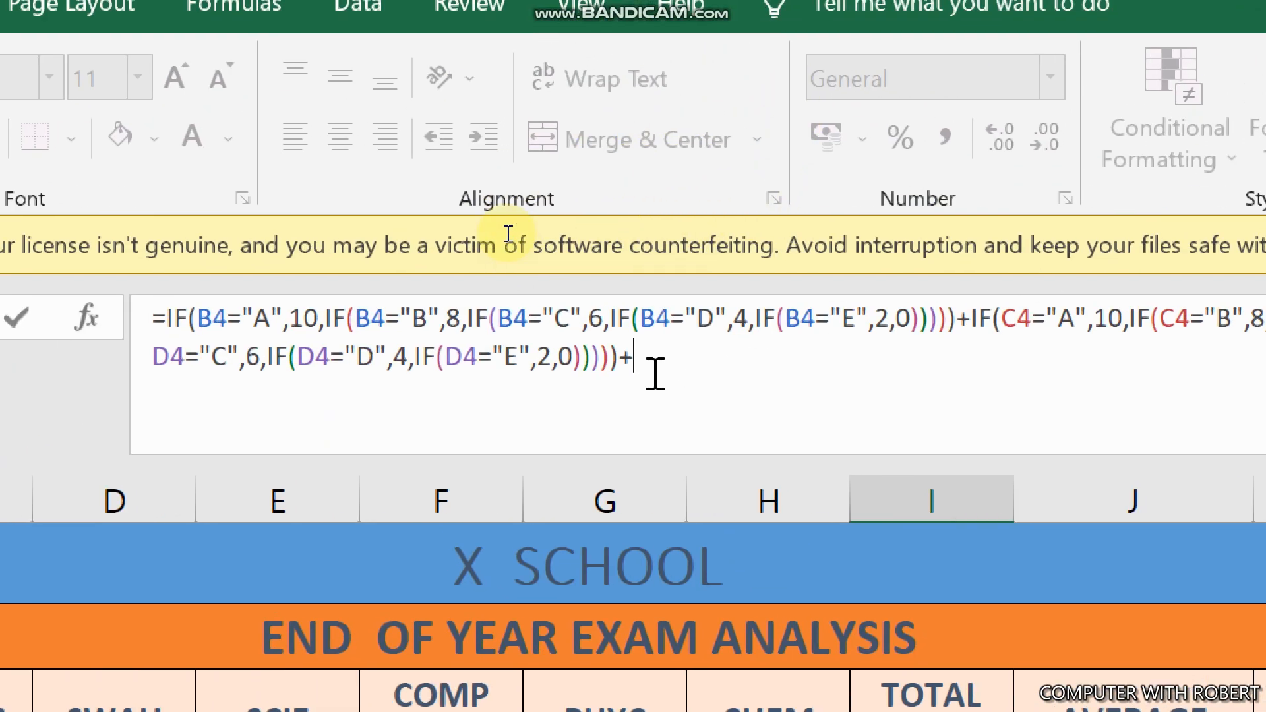
type("IF(B4=\"A\",10,IF(B4=\"B\",8,IF(B4=\"C\",6,IF(B4=\"D\",4,IF(B4=\"E\",2,0)))))")
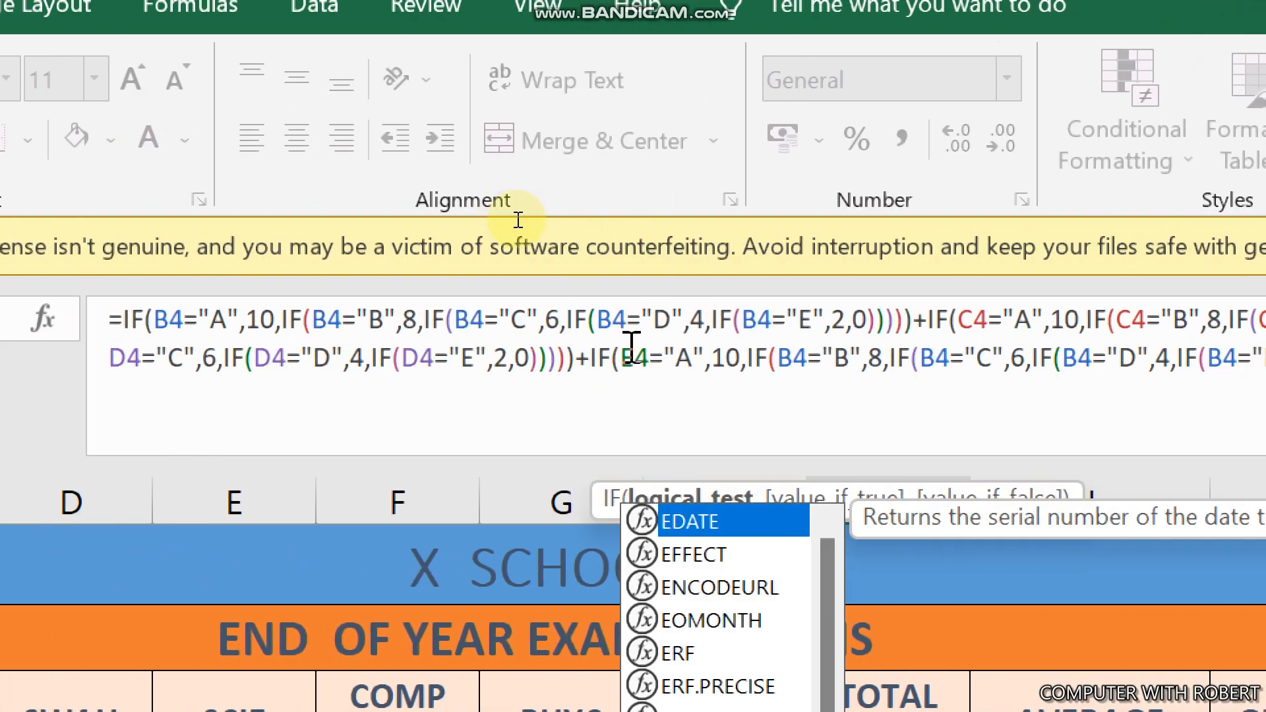
Change the "B" test in the fourth nested IF of the I4 formula to reference E4.
key("Right")
key("Right")
key("Right")
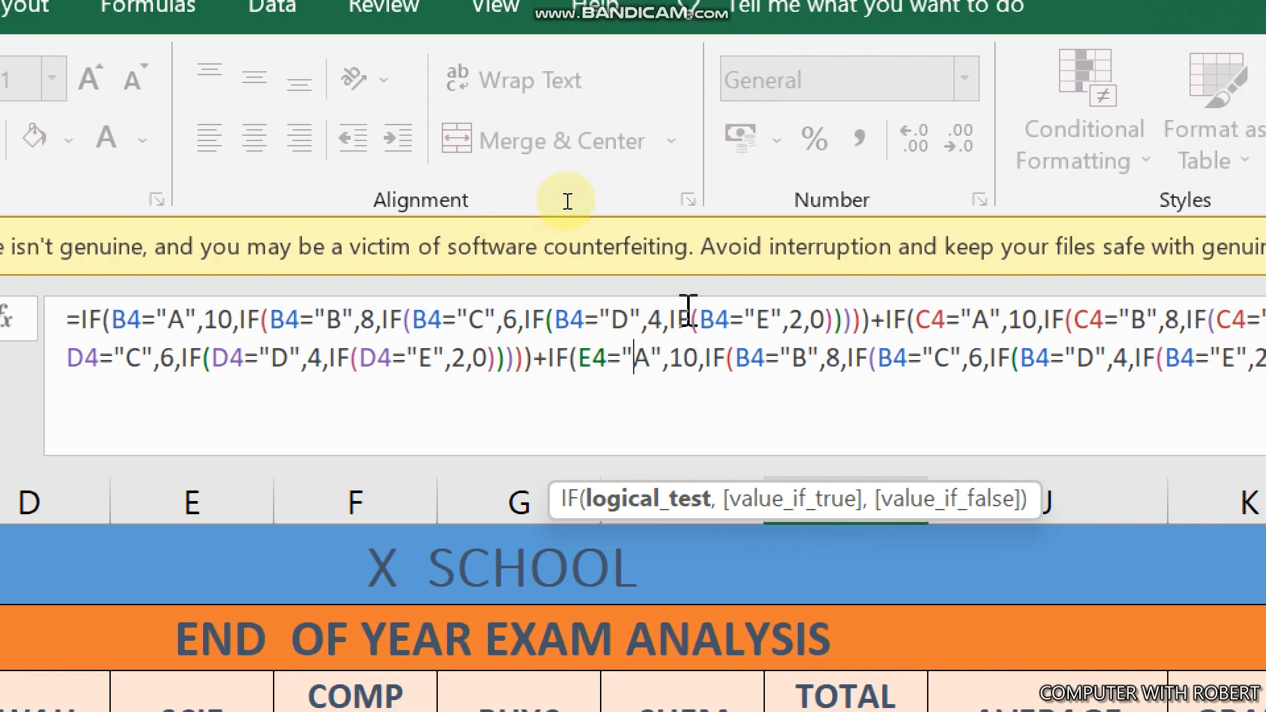
key("Right")
key("Right")
key("Right")
key("Right")
key("Right")
key("Right")
key("Right")
key("Right")
key("Right")
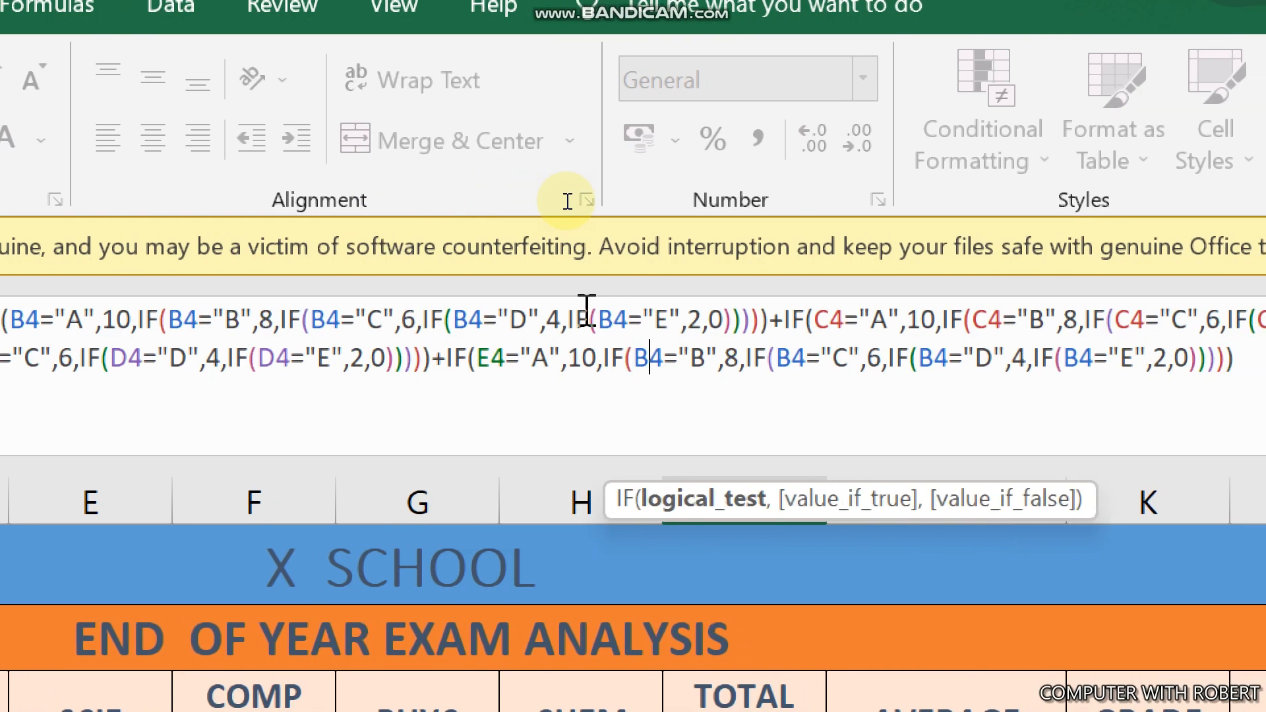
key("BackSpace")
type("E")
Change the "C" test in the fourth nested IF of the I4 formula to reference E4.
key("Right")
key("Right")
key("Right")
key("Right")
key("Right")
key("Right")
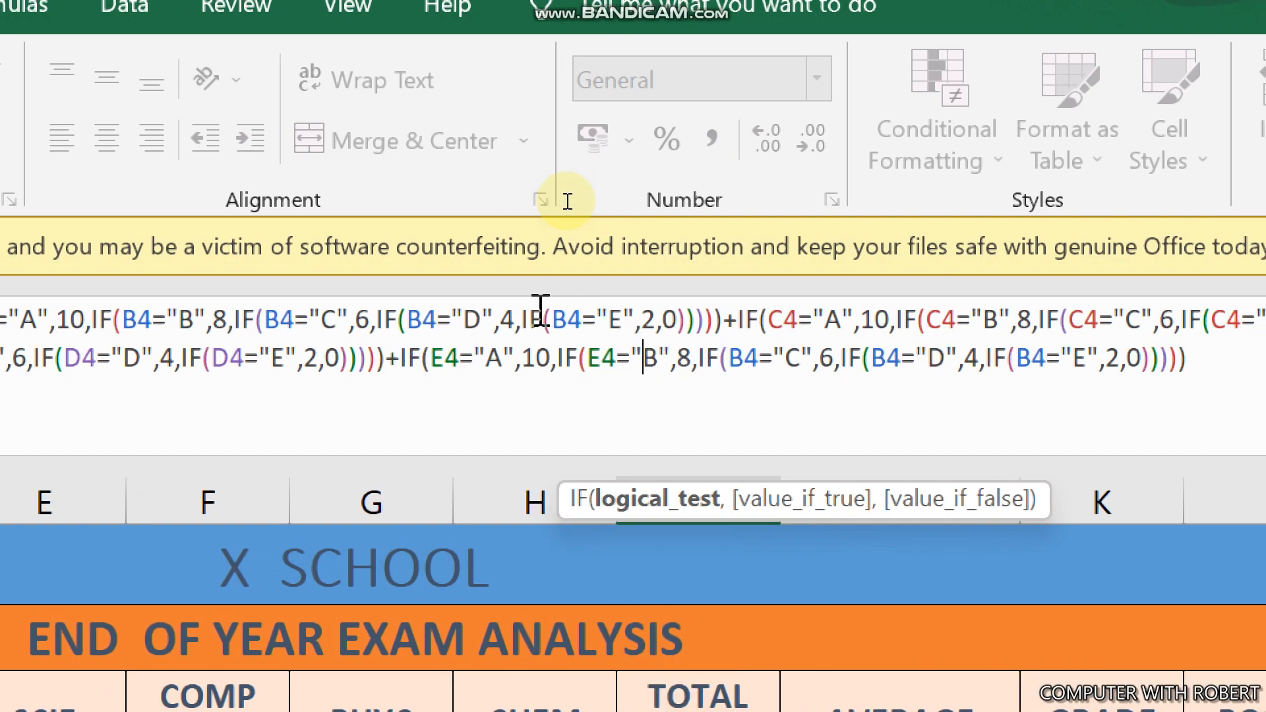
key("Right")
key("Right")
key("Right")
key("Right")
key("Right")
key("BackSpace")
type("E")
key("Right")
key("Left")
key("BackSpace")
type("(")
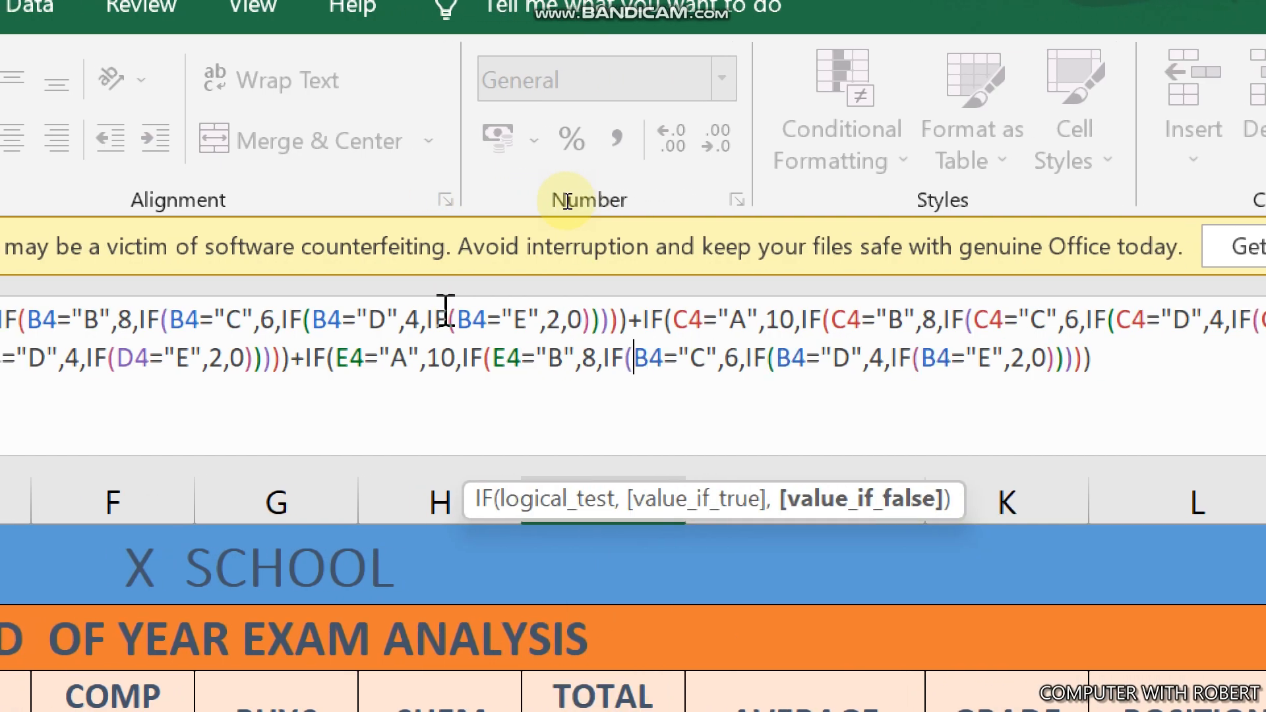
key("Right")
key("BackSpace")
type("E")
Change the "D" test in the fourth nested IF of the I4 formula to reference E4.
key("Right")
key("Right")
key("Right")
key("Right")
key("Right")
key("Right")
key("Right")
key("Right")
key("Right")
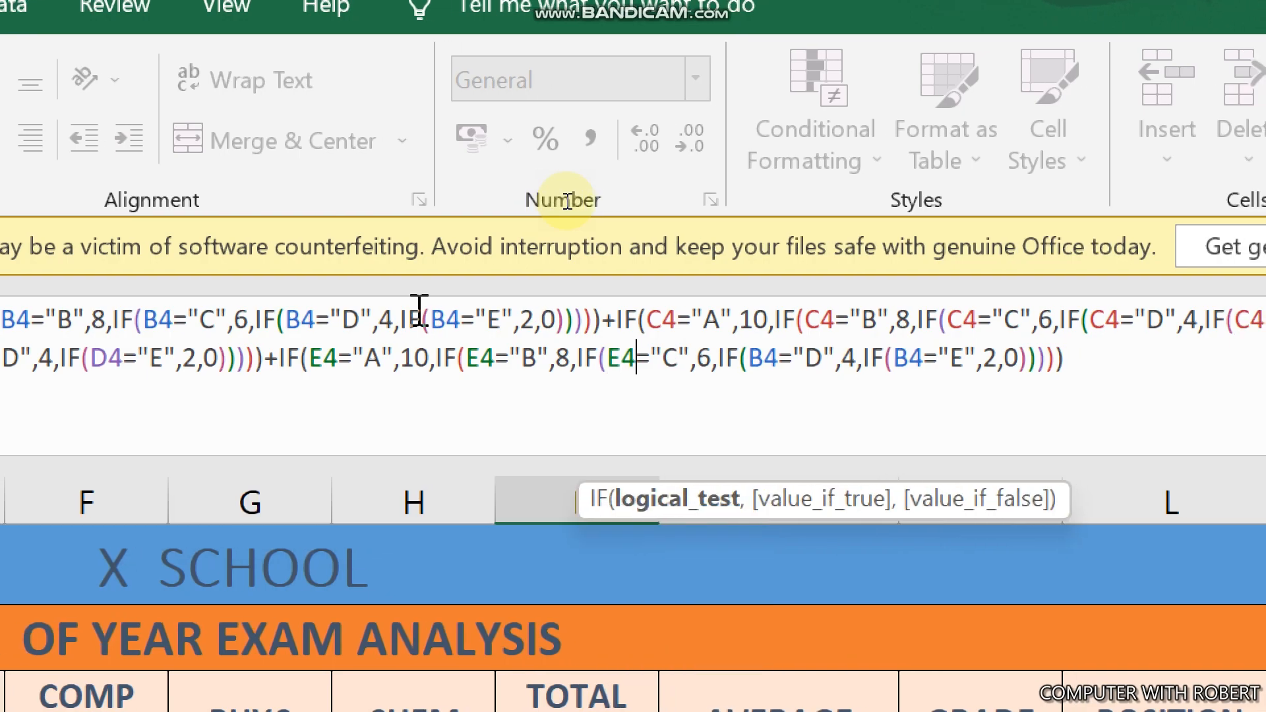
key("Right")
key("Right")
key("Right")
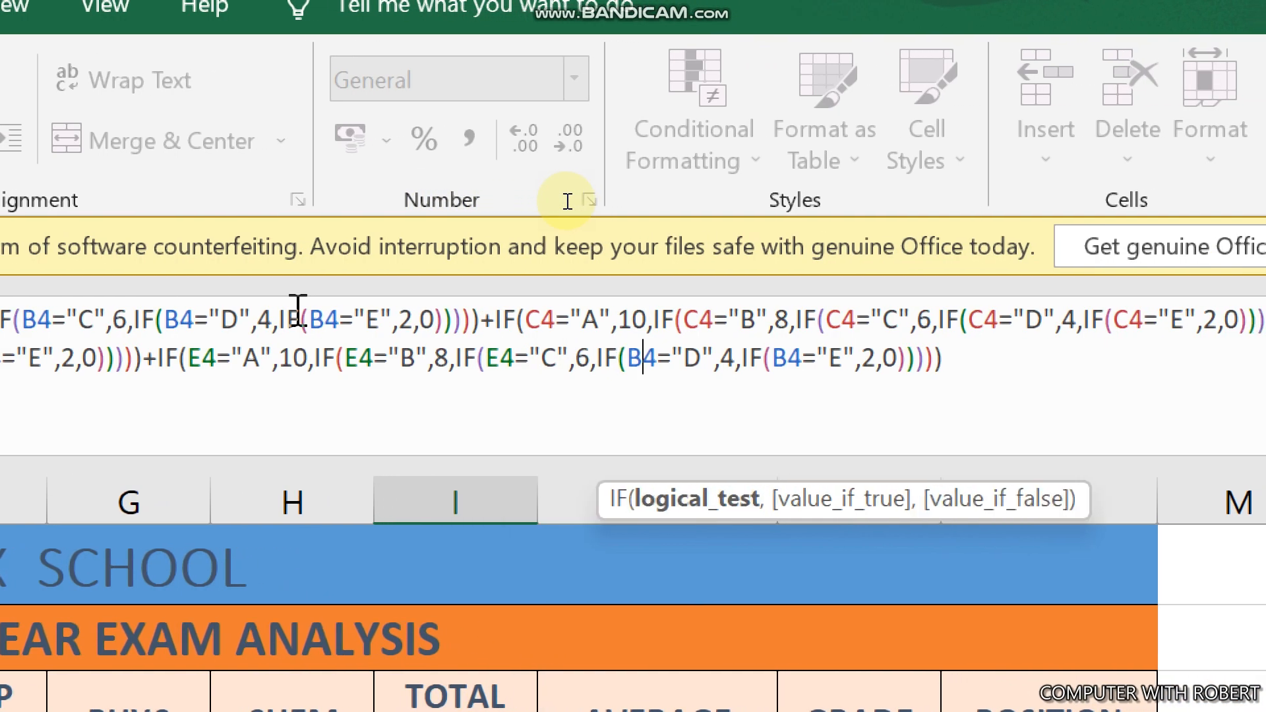
key("BackSpace")
type("E")
Change the "E" test in the fourth nested IF of the I4 formula to reference E4.
key("Right")
key("Right")
key("Right")
key("Right")
key("Right")
key("Right")
key("Right")
key("Right")
key("Right")
key("Right")
key("Right")
key("Right")
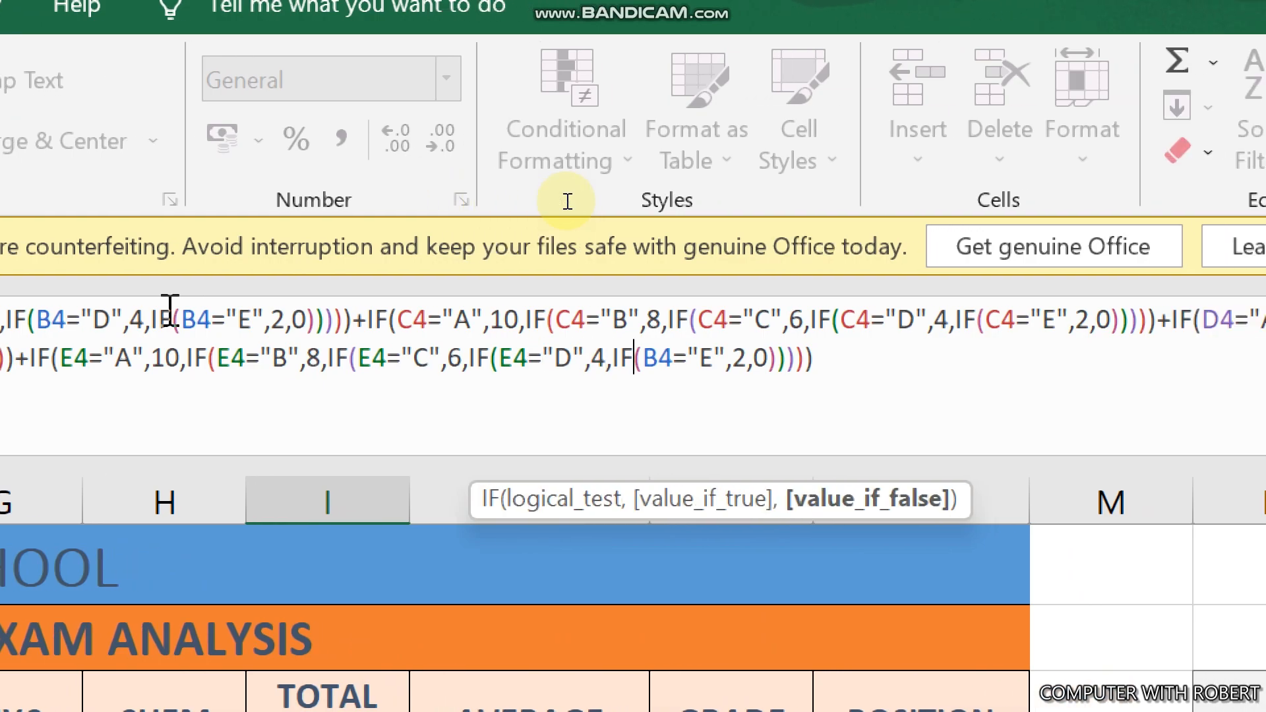
key("BackSpace")
type("E")
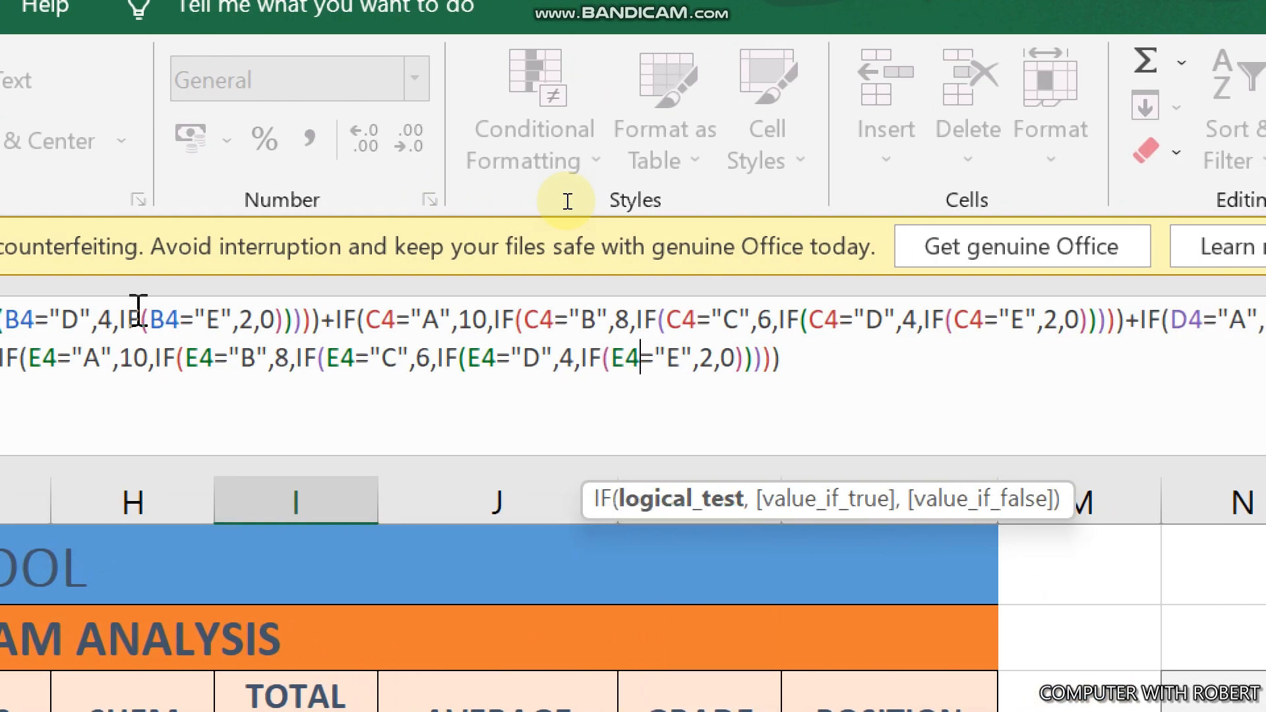
Append a plus sign and a fifth copy of the nested IF to the I4 formula, pointing its "A" test at F4.
key("Right")
key("Right")
key("Right")
key("Right")
key("Right")
key("Right")
key("Right")
key("Right")
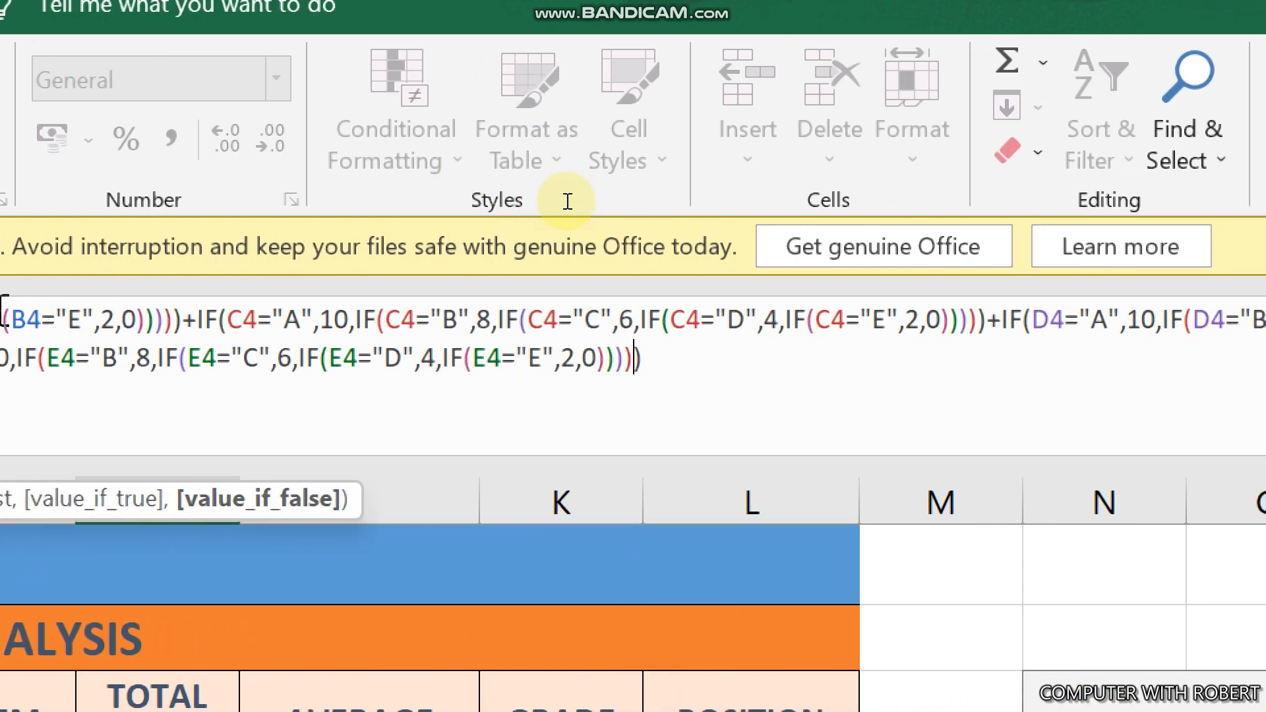
key("Right")
key("Right")
key("Right")
key("Right")
key("Right")
key("Right")
type("+")
key("BackSpace")
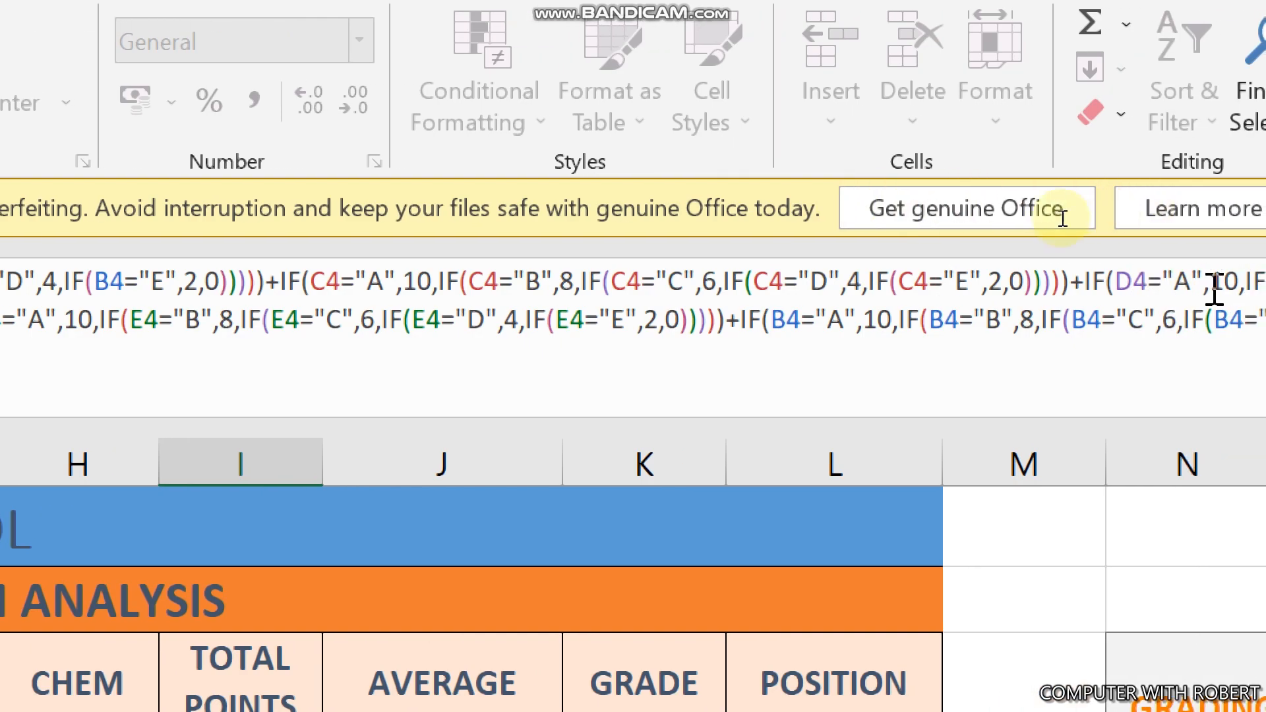
left_click(785, 319)
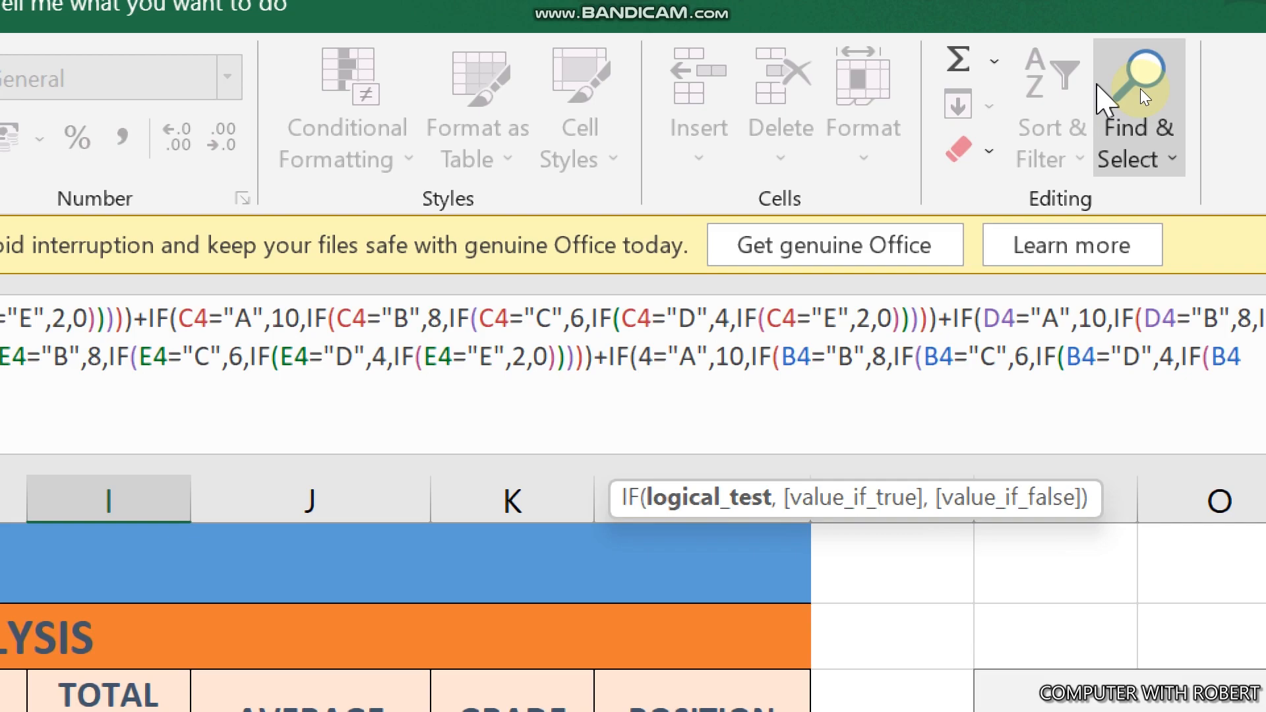
type("F")
Change the "B" test in the fifth nested IF of the I4 formula to reference F4.
key("Right")
key("Right")
key("Right")
key("Right")
key("Right")
key("Right")
key("Right")
key("Right")
key("Right")
key("Right")
key("Right")
key("Right")
key("Right")
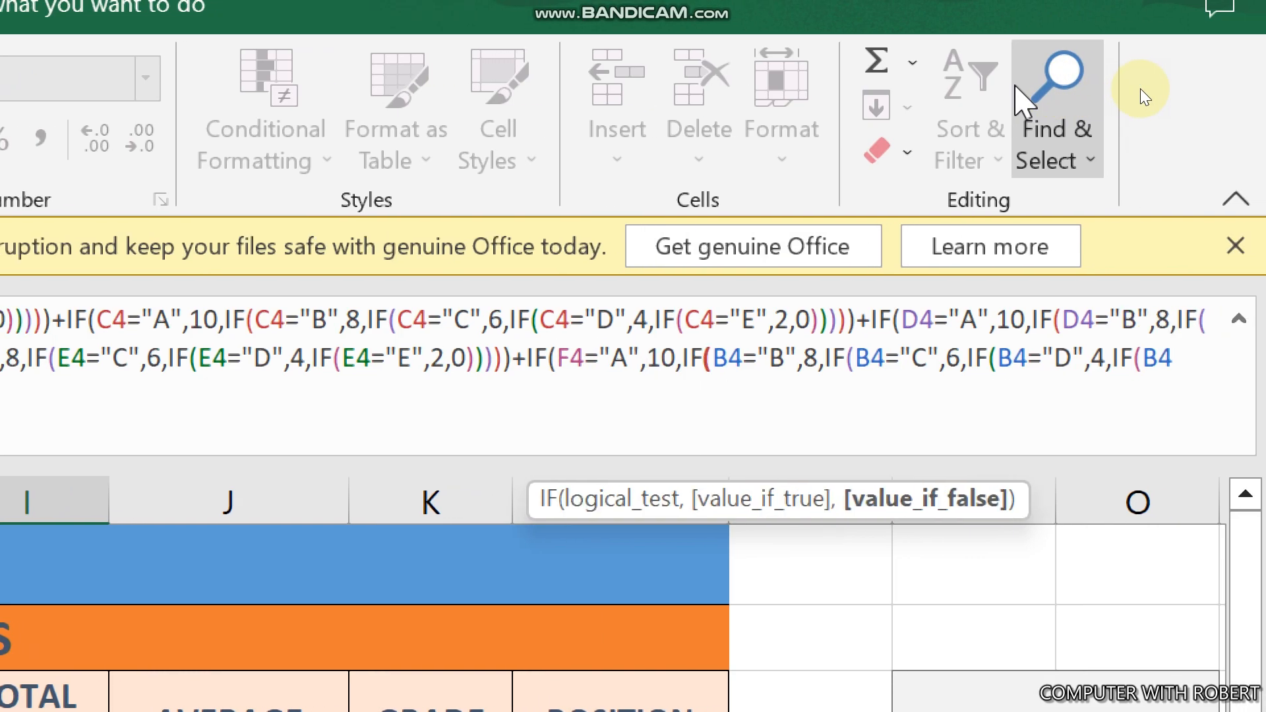
key("Delete")
type("F")
Change the "C" test in the fifth nested IF of the I4 formula to reference F4.
key("Right")
key("Right")
key("Right")
key("Right")
key("Right")
key("Right")
key("Right")
key("Right")
key("BackSpace")
type("F")
Change the "D" test in the fifth nested IF of the I4 formula to reference F4.
key("Right")
key("Right")
key("Right")
key("Right")
key("Right")
key("Right")
key("Right")
key("Right")
key("Right")
key("Right")
key("Right")
key("Right")
key("BackSpace")
type("F")
Change the "E" test in the fifth nested IF of the I4 formula to reference F4.
key("Right")
key("Right")
key("Right")
key("Right")
key("Right")
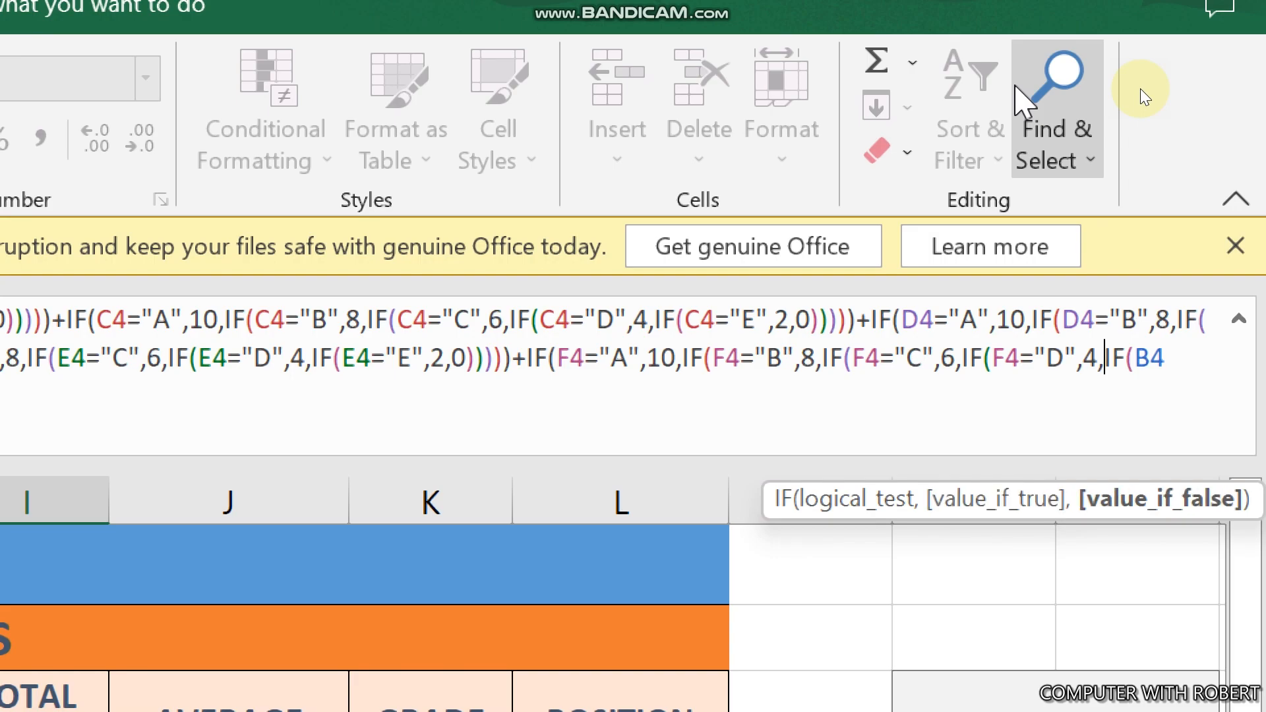
key("Right")
key("Right")
key("Right")
key("Right")
key("BackSpace")
type("F")
Append a plus sign and a sixth copy of the nested IF to the I4 formula, pointing its "A" test at G4.
key("Right")
key("Right")
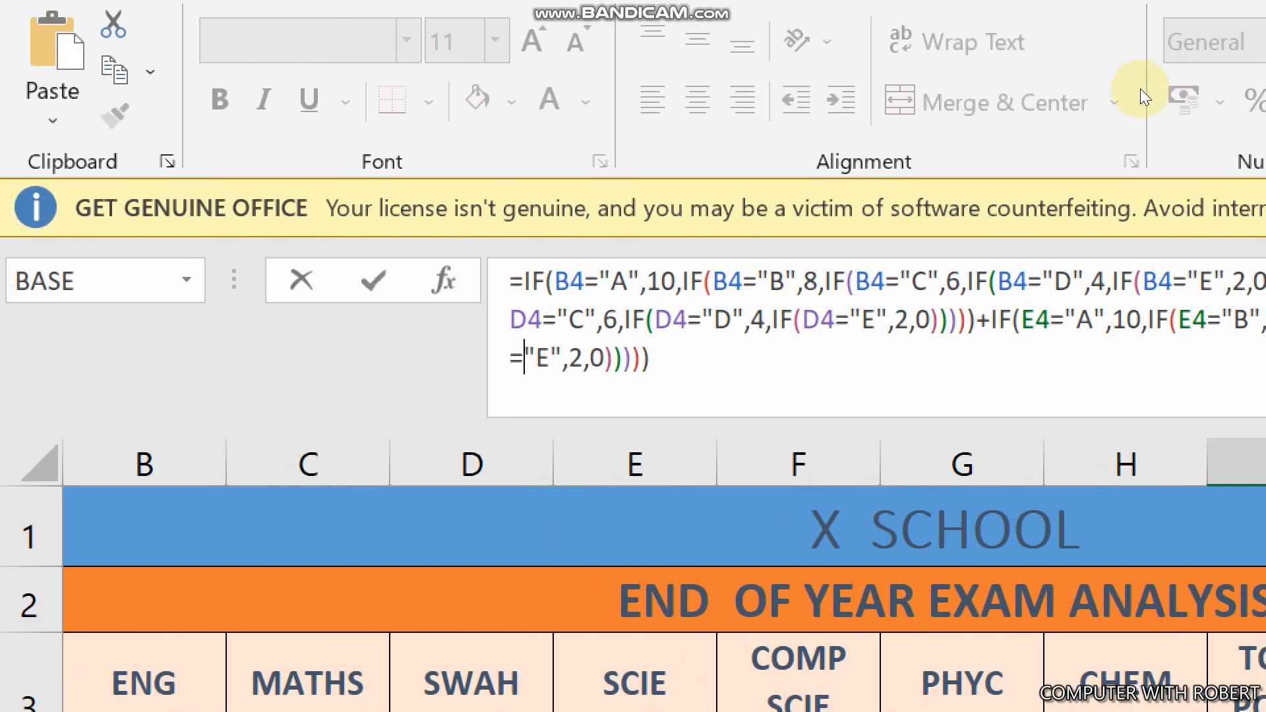
key("Right")
key("Right")
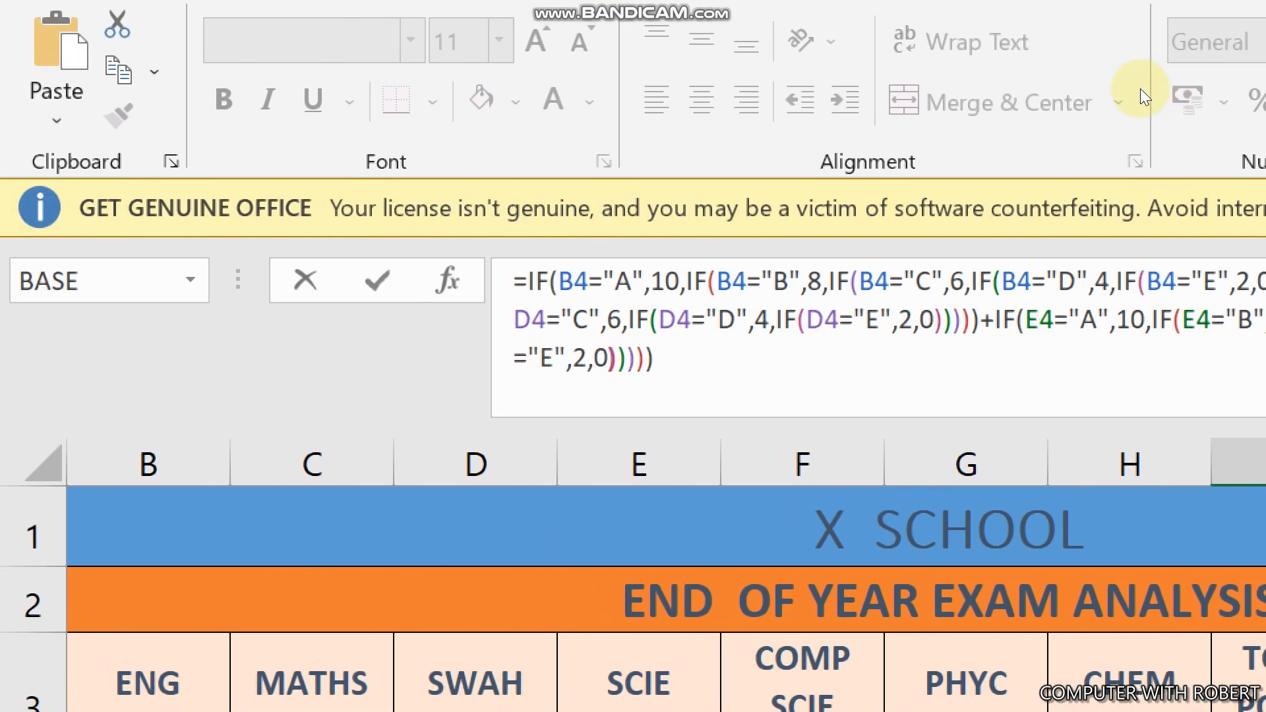
type("+")
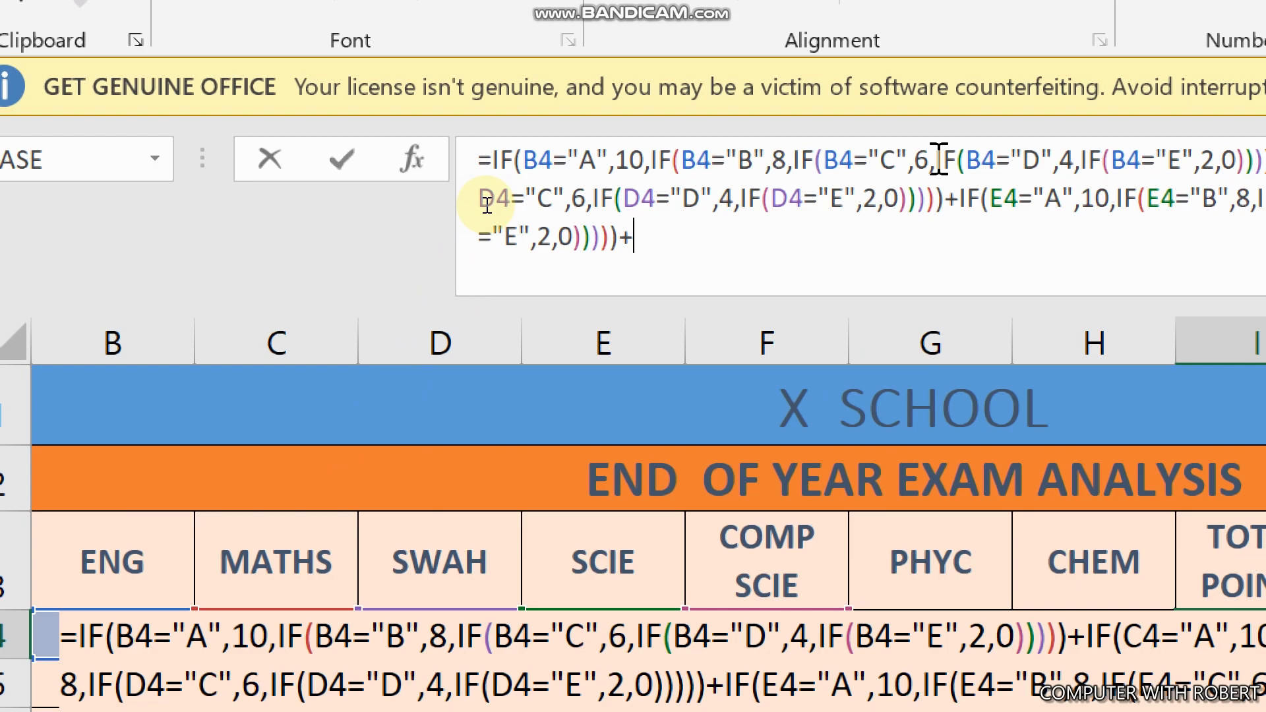
type("IF(B4=\"A\",10,IF(B4=\"B\",8,IF(B4=\"C\",6,IF(B4=\"D\",4,IF(B4=\"E\",2,0)))))")
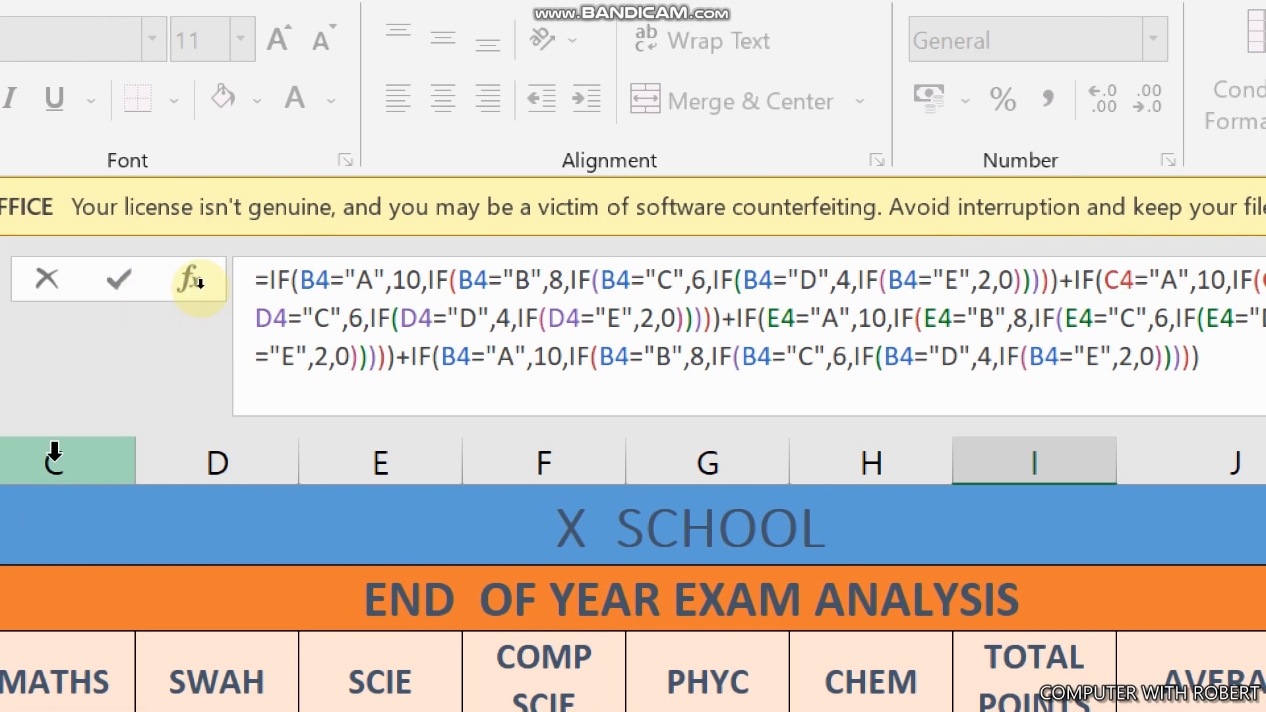
left_click(459, 351)
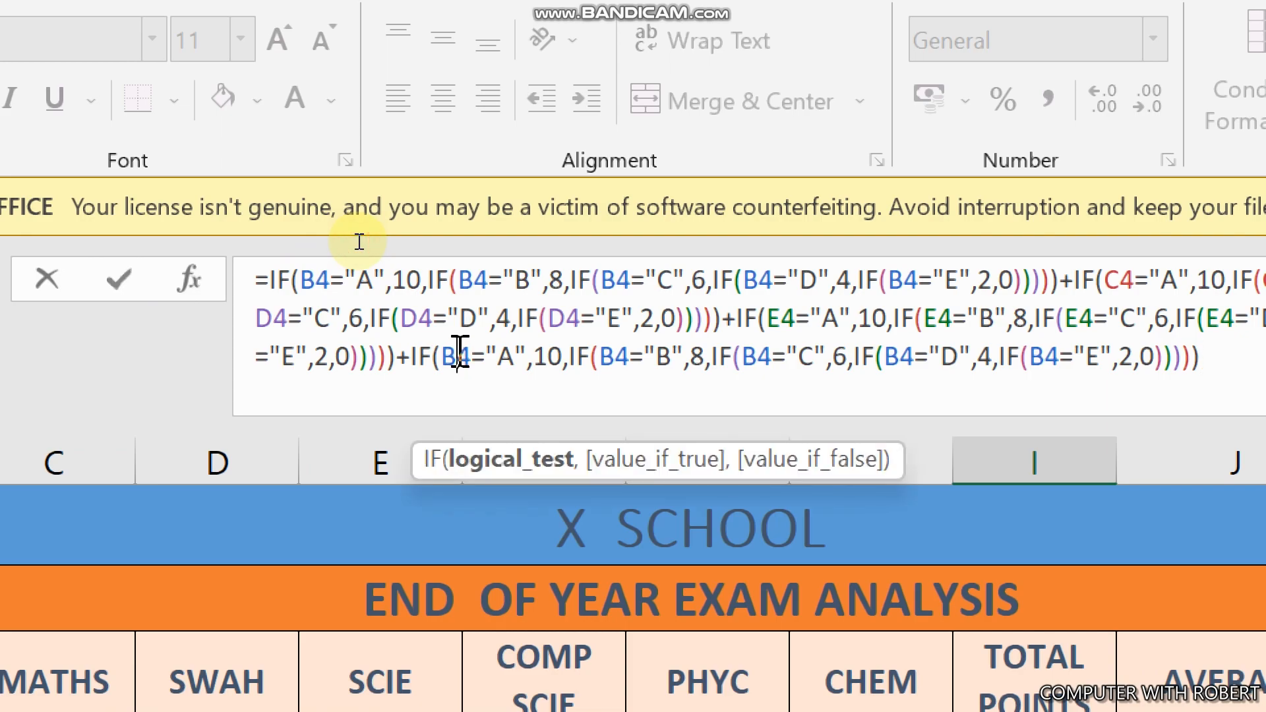
key("BackSpace")
type("G")
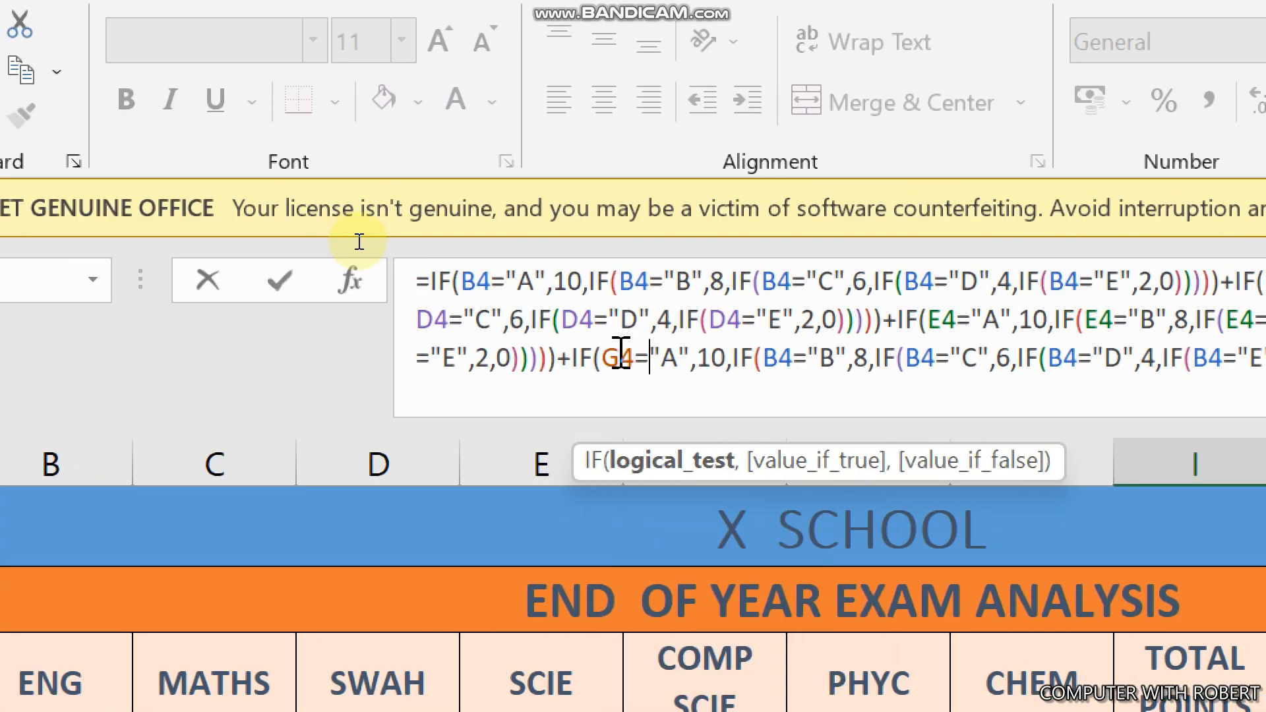
Change the "B" test in the sixth nested IF of the I4 formula to reference G4.
key("Right")
key("Right")
key("Right")
key("Right")
key("Right")
key("Right")
key("Right")
key("Right")
key("Right")
key("Right")
key("Right")
key("Right")
key("Right")
key("Right")
key("BackSpace")
type("G")
Change the "C" test in the sixth nested IF of the I4 formula to reference G4.
key("Right")
key("Right")
key("Right")
key("Right")
key("Right")
key("Right")
key("Right")
key("Right")
key("Right")
key("Right")
key("Right")
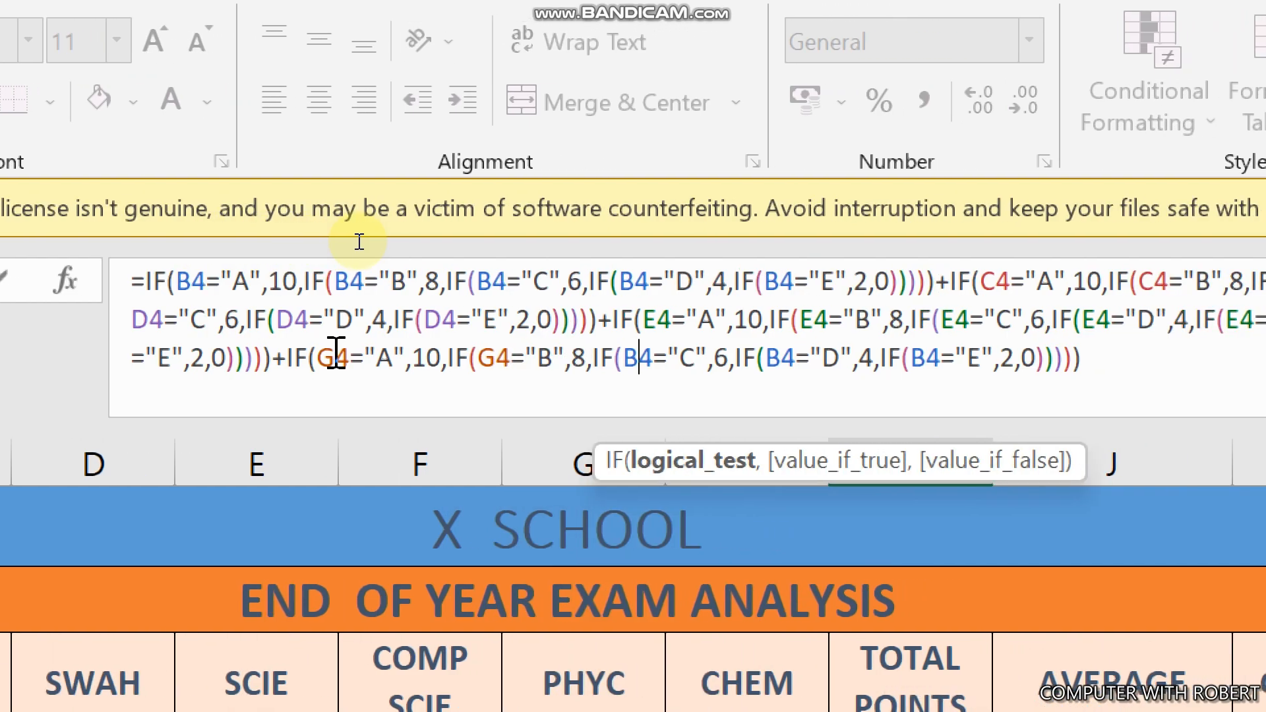
key("Right")
key("BackSpace")
type("G")
Change the "D" test in the sixth nested IF of the I4 formula to reference G4.
key("Right")
key("Right")
key("Right")
key("Right")
key("Right")
key("Right")
key("Right")
key("Right")
key("Right")
key("Right")
key("Right")
key("Right")
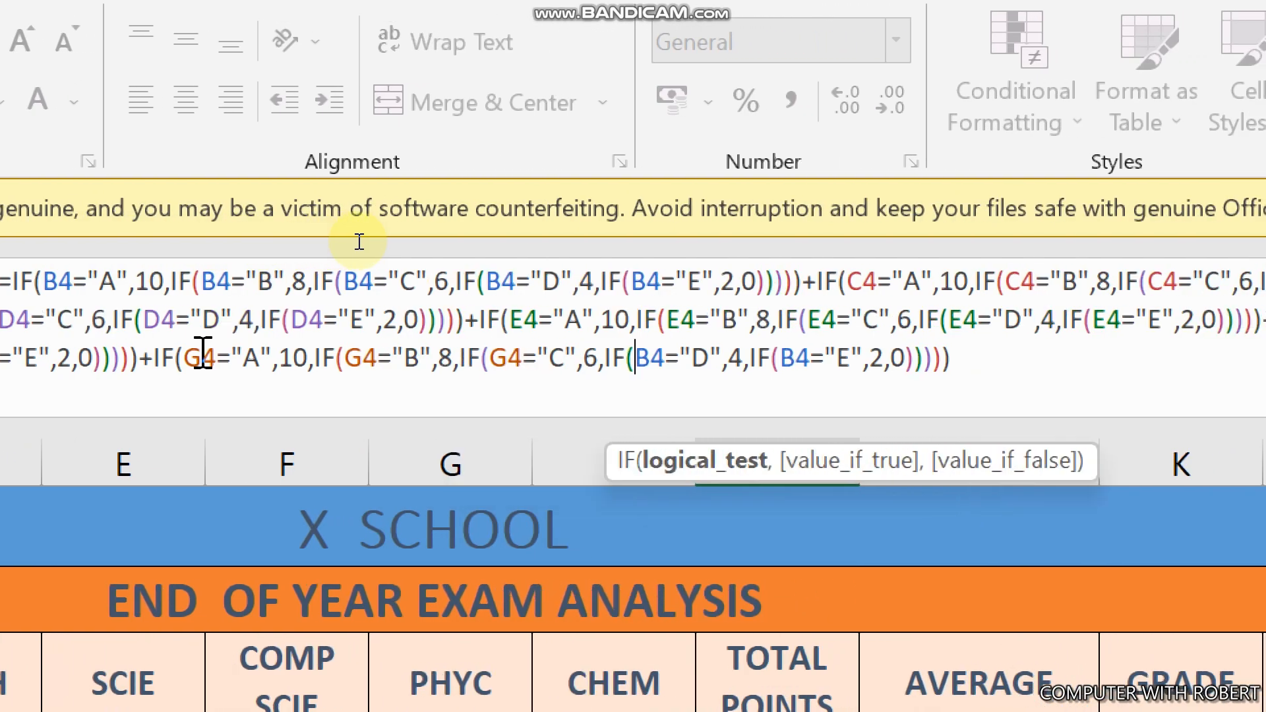
key("BackSpace")
type("G")
Change the "E" test in the sixth nested IF of the I4 formula to reference G4.
key("Right")
key("Right")
key("Right")
key("Right")
key("Right")
key("Right")
key("Right")
key("Right")
key("Right")
key("Right")
key("Right")
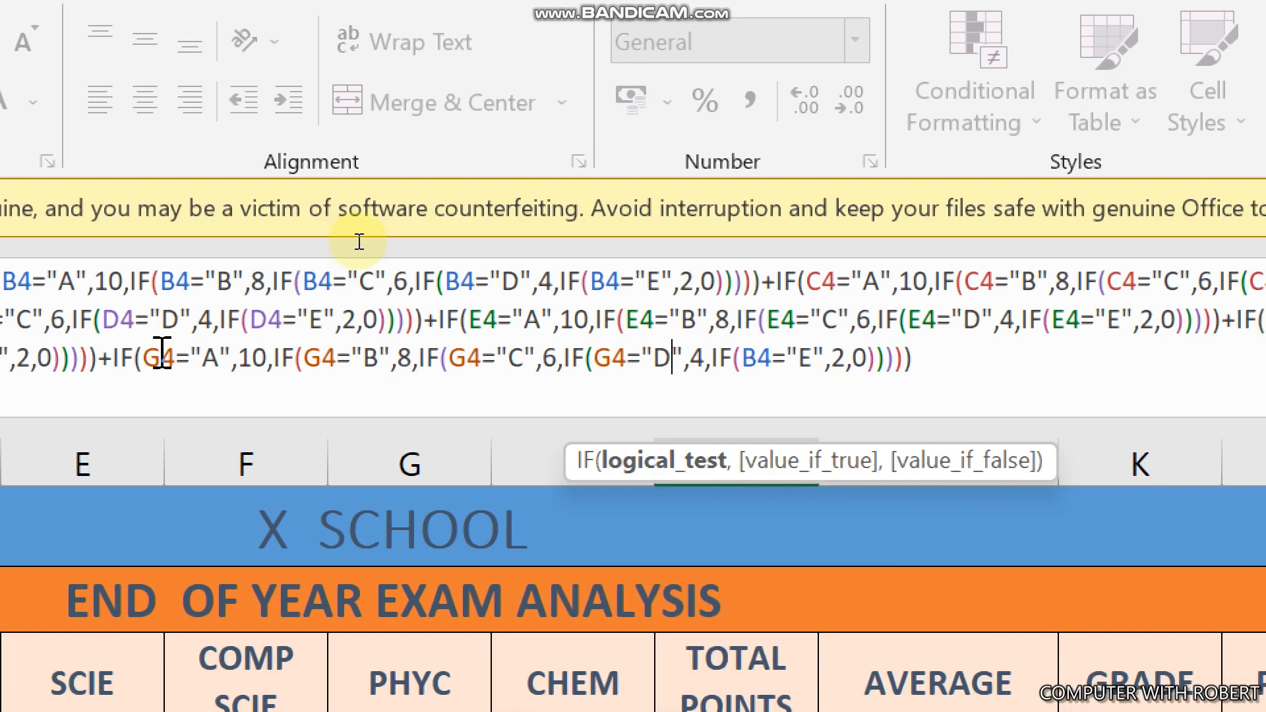
key("Right")
key("Right")
key("BackSpace")
type("G")
Append a plus sign and a seventh copy of the nested IF to the I4 formula, pointing its "A" test at H4.
key("Right")
key("Right")
key("Right")
key("Right")
key("Right")
key("Right")
key("Right")
key("Right")
key("Right")
key("Right")
key("Right")
key("Right")
key("Right")
key("Right")
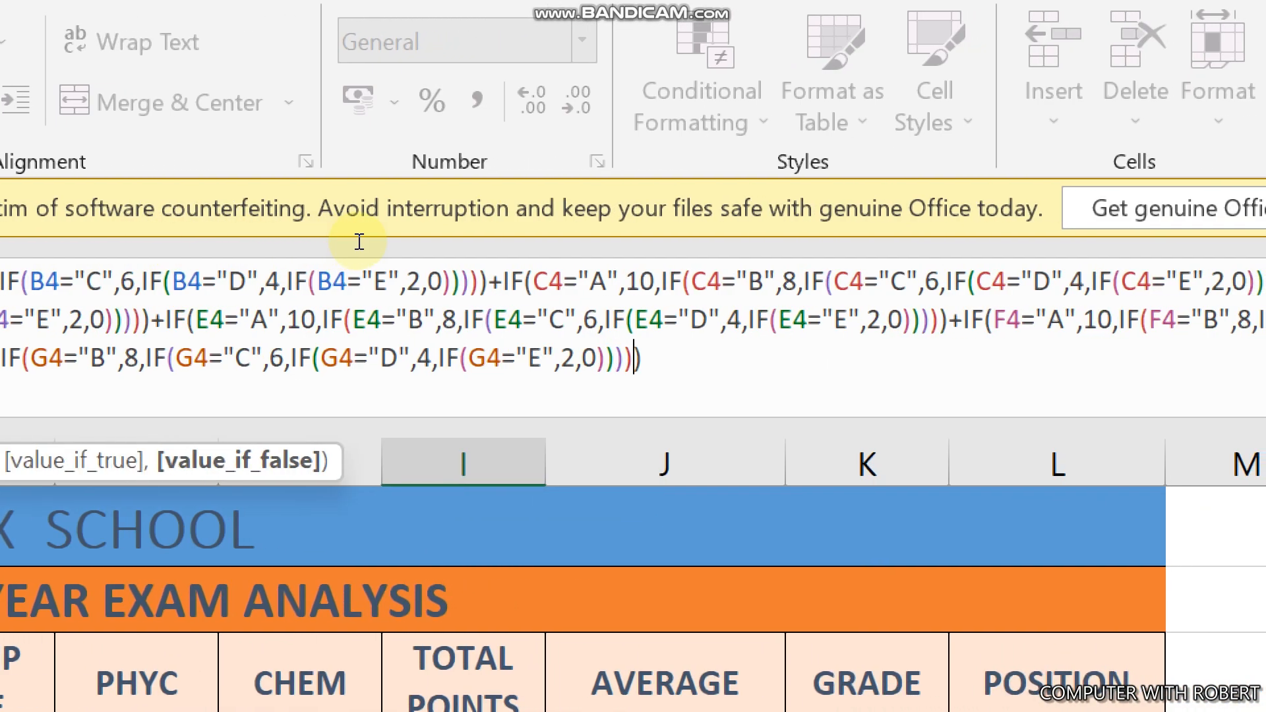
type("+")
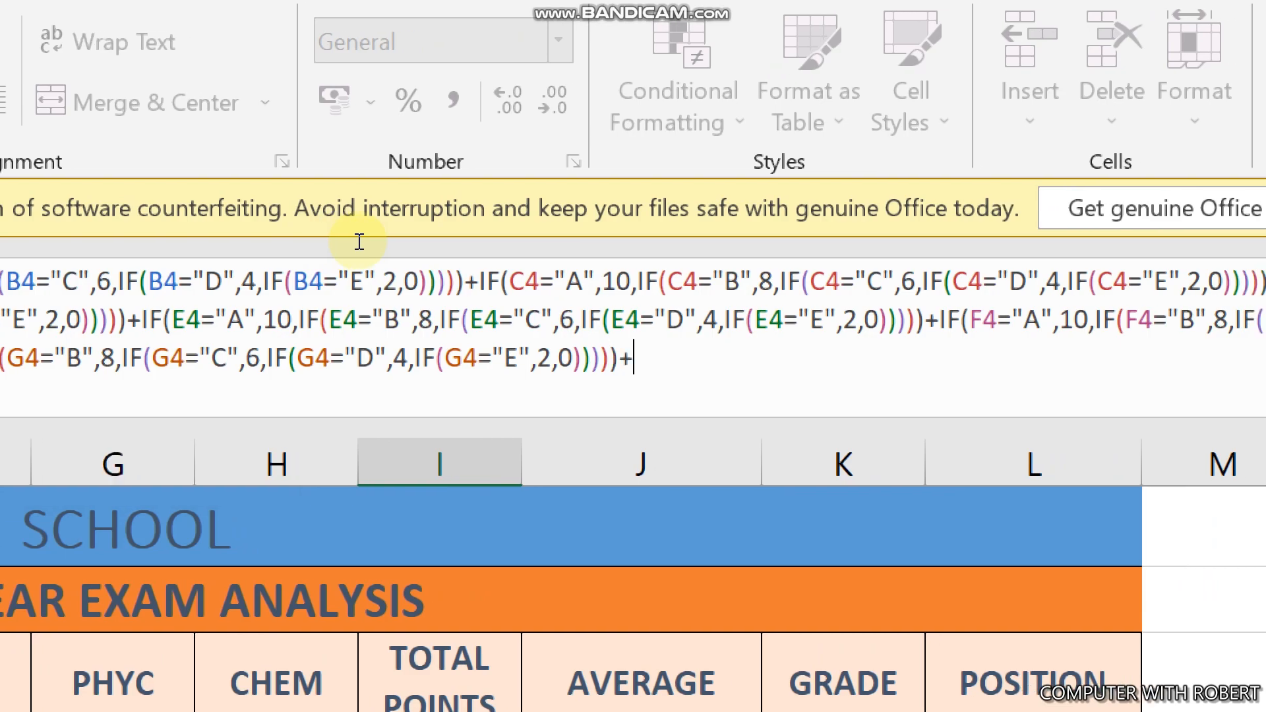
type("IF(B4=\"A\",10,IF(B4=\"B\",8,IF(B4=\"C\",6,IF(B4=\"D\",4,IF(B4=\"E\",2,0)))))")
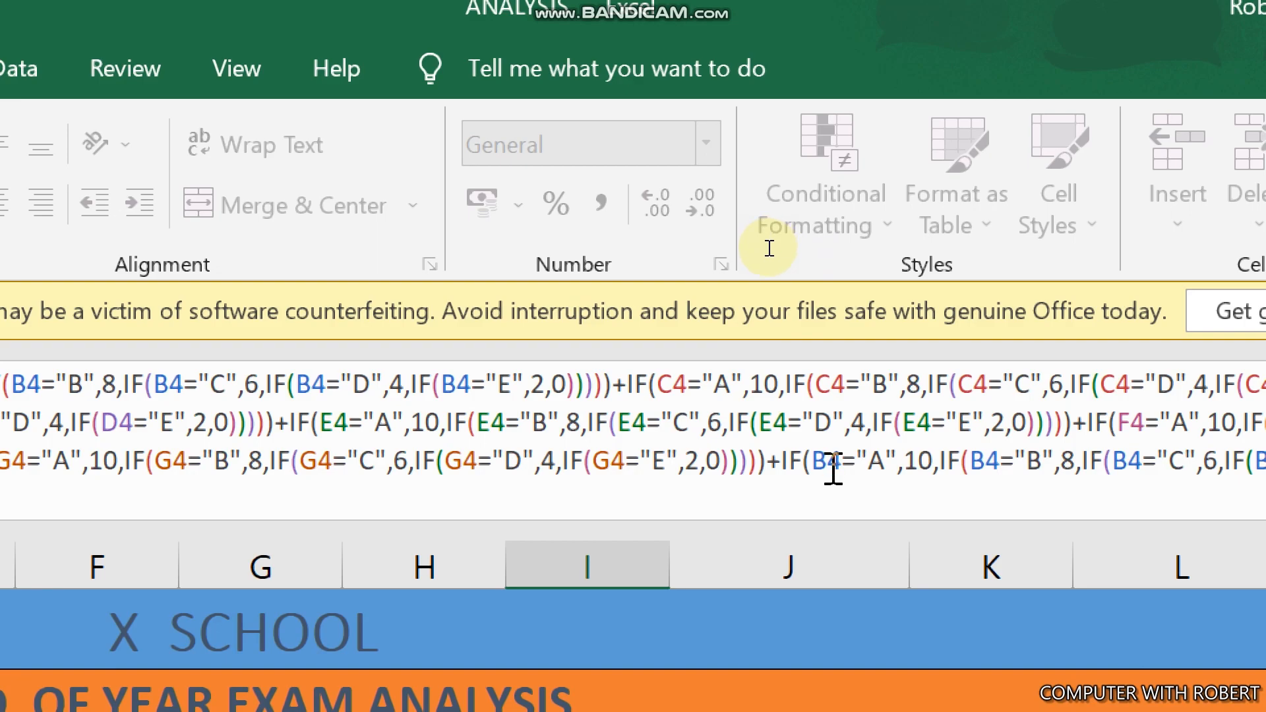
left_click(831, 463)
key("Delete")
type("H")
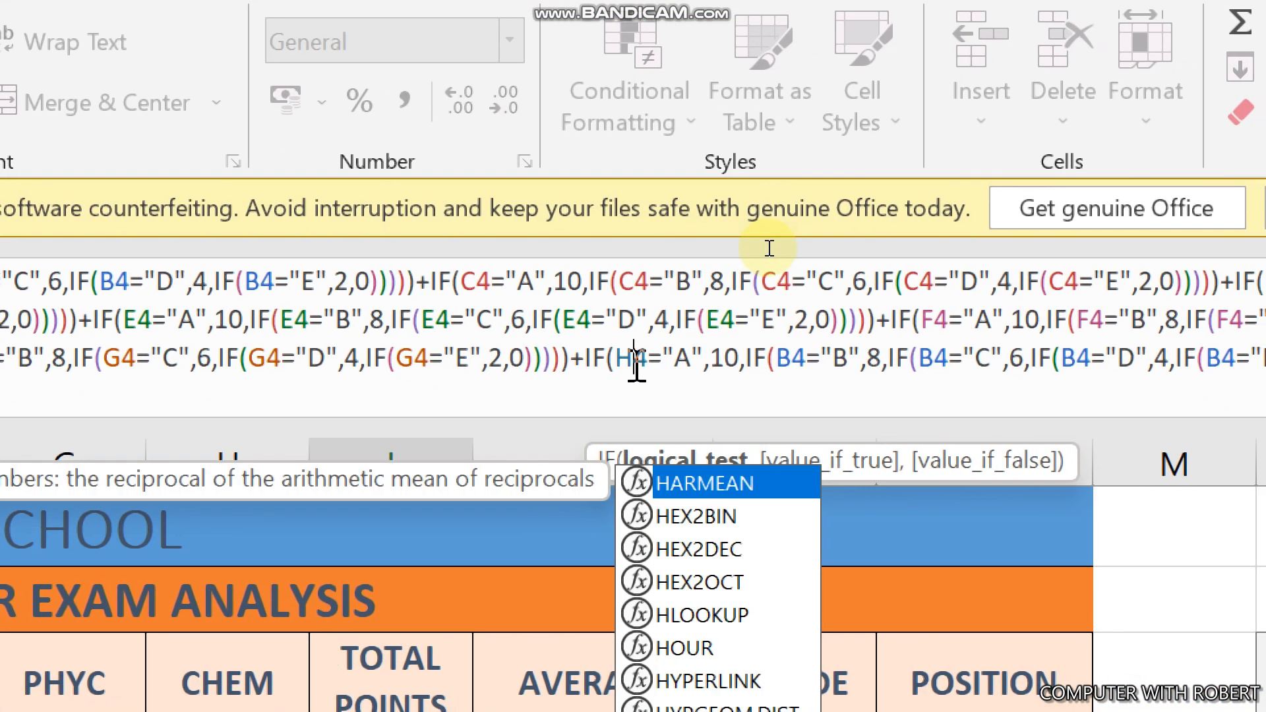
Change the "B" test in the seventh nested IF of the I4 formula to reference H4.
key("Right")
key("Right")
key("Right")
key("Right")
key("Right")
key("Right")
key("Right")
key("Right")
key("Right")
key("Right")
key("Right")
key("Right")
key("Delete")
type("H")
Change the "C" test in the seventh nested IF of the I4 formula to reference H4.
key("Right")
key("Right")
key("Right")
key("Right")
key("Right")
key("Right")
key("Right")
key("Right")
key("Right")
key("Right")
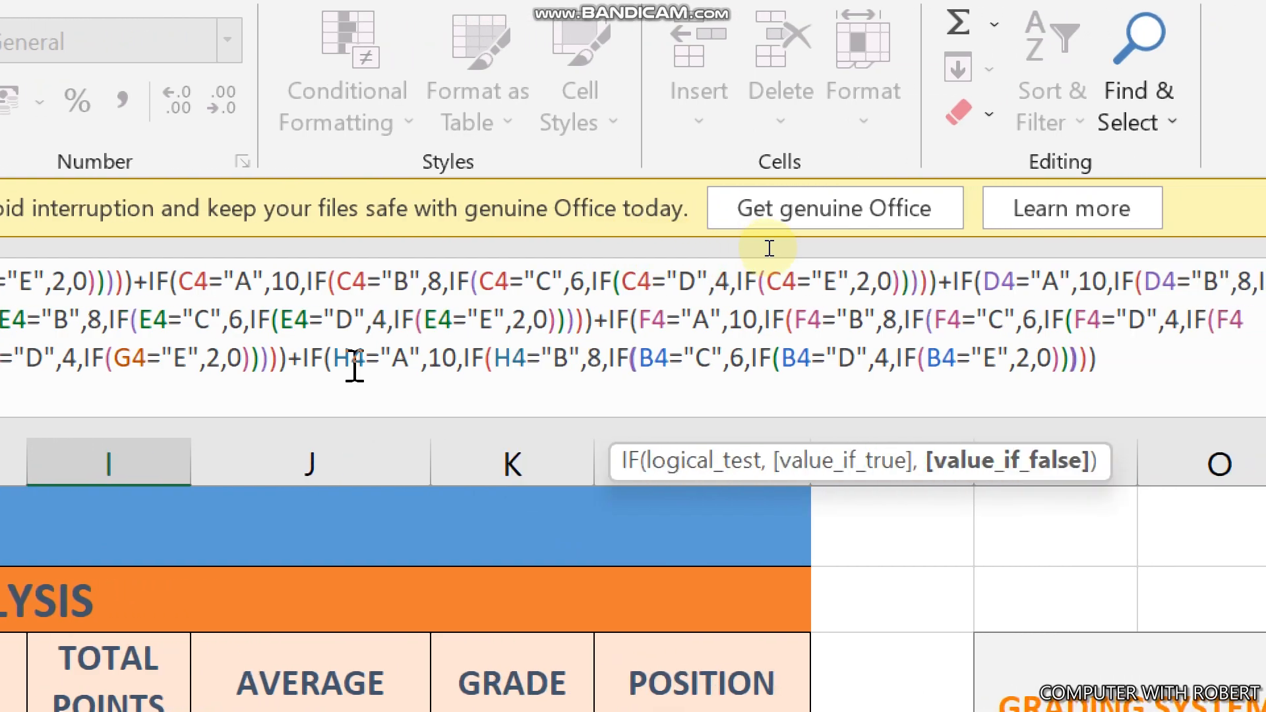
key("Delete")
type("H")
Change the "D" test in the seventh nested IF of the I4 formula to reference H4.
key("Right")
key("Right")
key("Right")
key("Right")
key("Right")
key("Right")
key("Right")
key("Right")
key("Right")
key("Right")
key("Right")
key("Delete")
type("H")
Change the "E" test in the seventh nested IF of the I4 formula to reference H4.
key("Right")
key("Right")
key("Right")
key("Right")
key("Right")
key("Right")
key("Right")
key("Right")
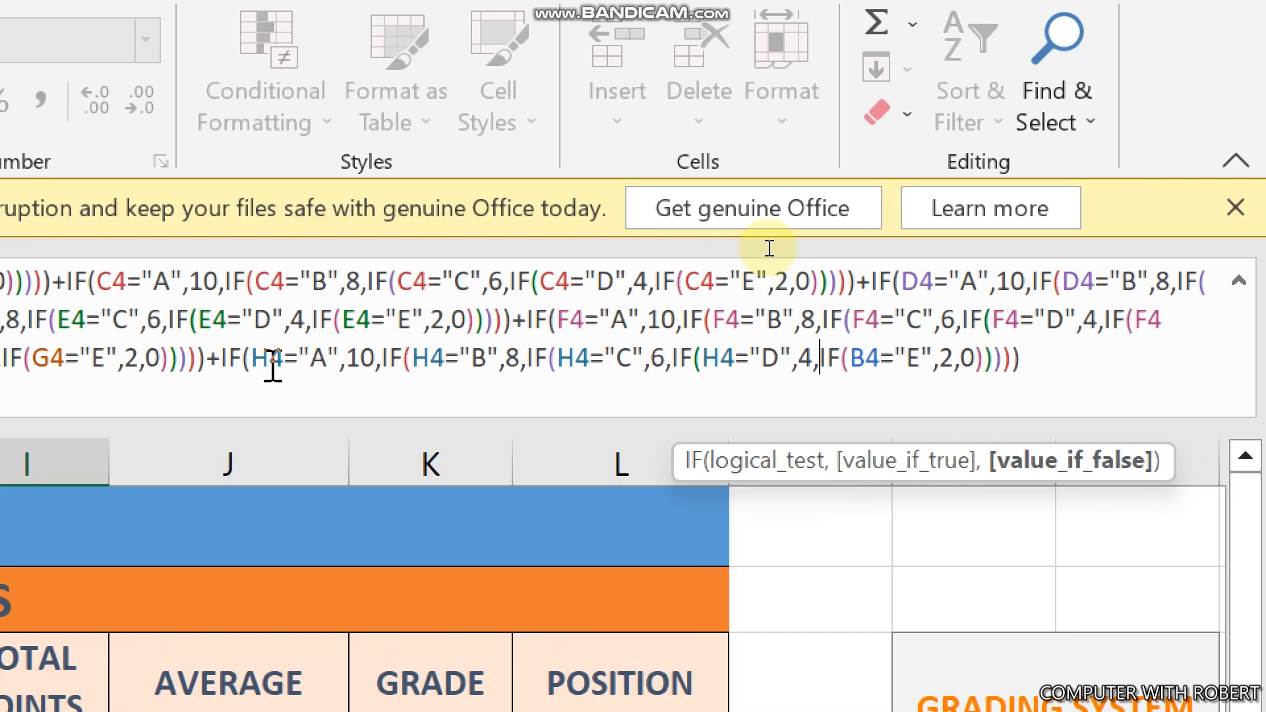
key("Right")
key("Delete")
type("H")
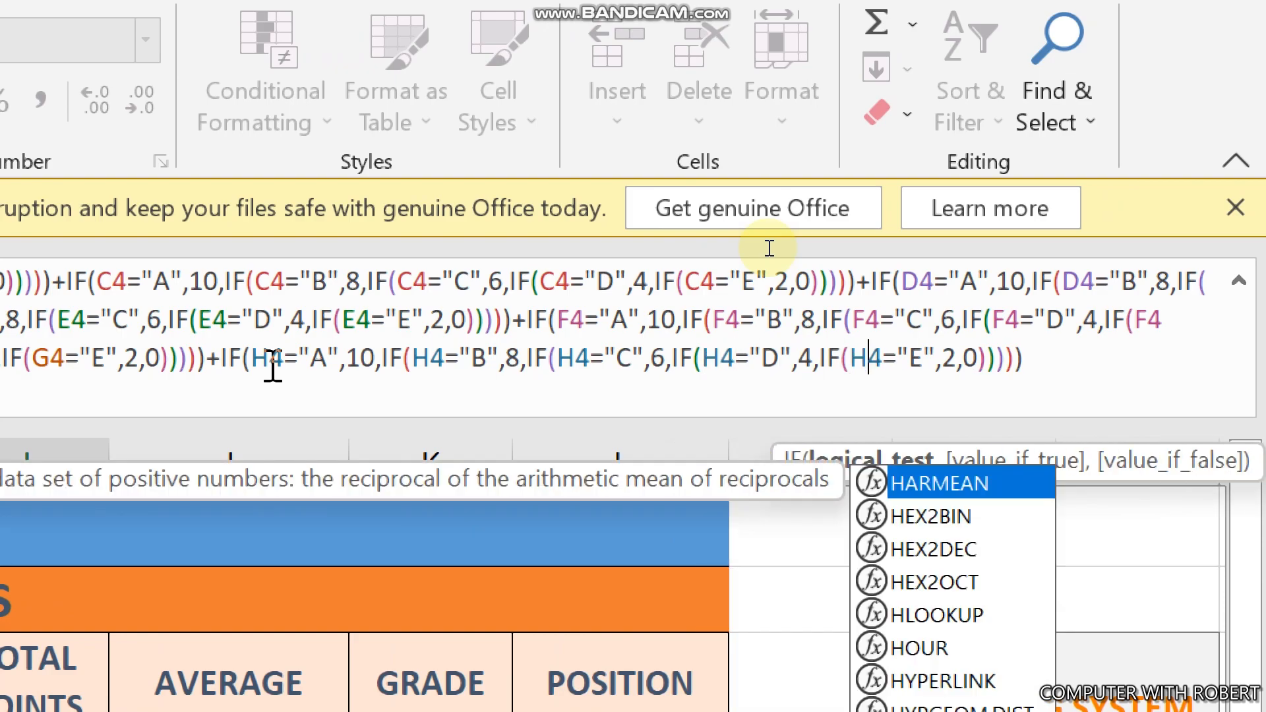
Review the cell references in the seventh nested IF of the I4 formula.
key("Left")
key("Left")
key("Left")
key("Left")
key("Left")
key("Left")
key("Left")
key("Left")
key("Left")
key("Left")
key("Left")
key("Left")
key("Left")
key("Left")
key("Left")
key("Left")
key("Left")
key("Left")
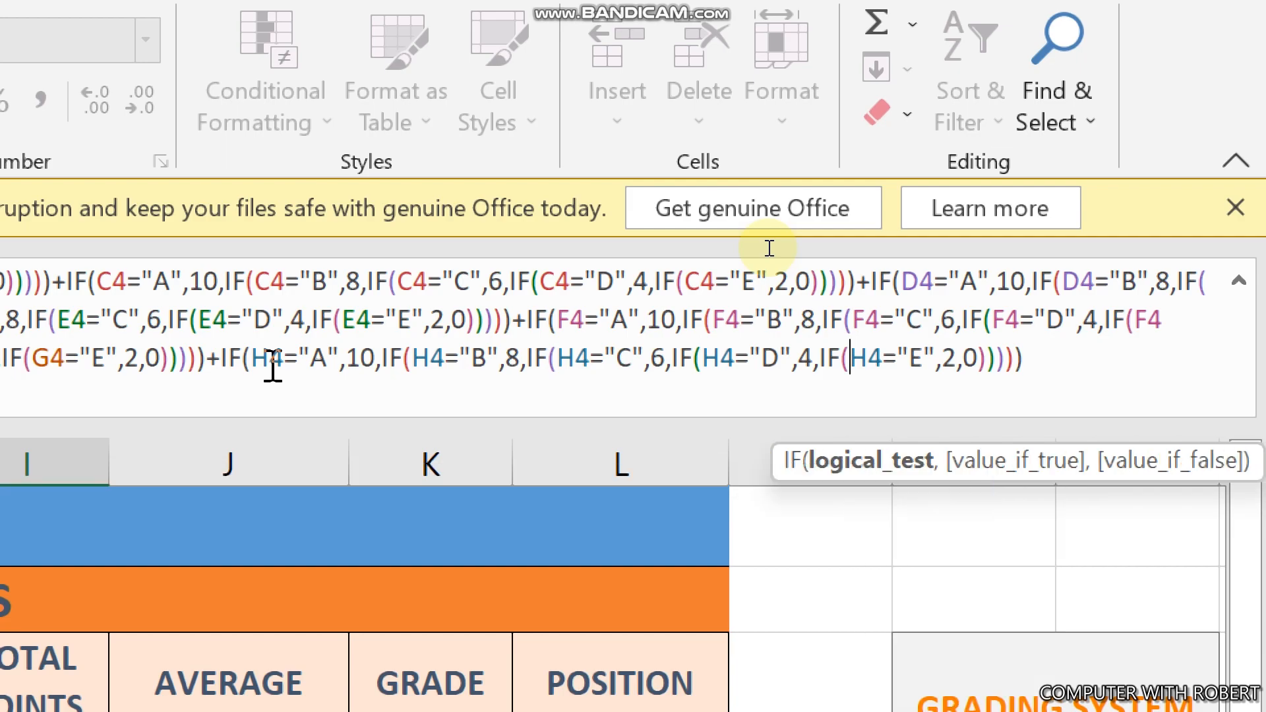
key("Right")
key("Right")
key("Right")
key("Right")
key("Right")
key("Right")
key("Right")
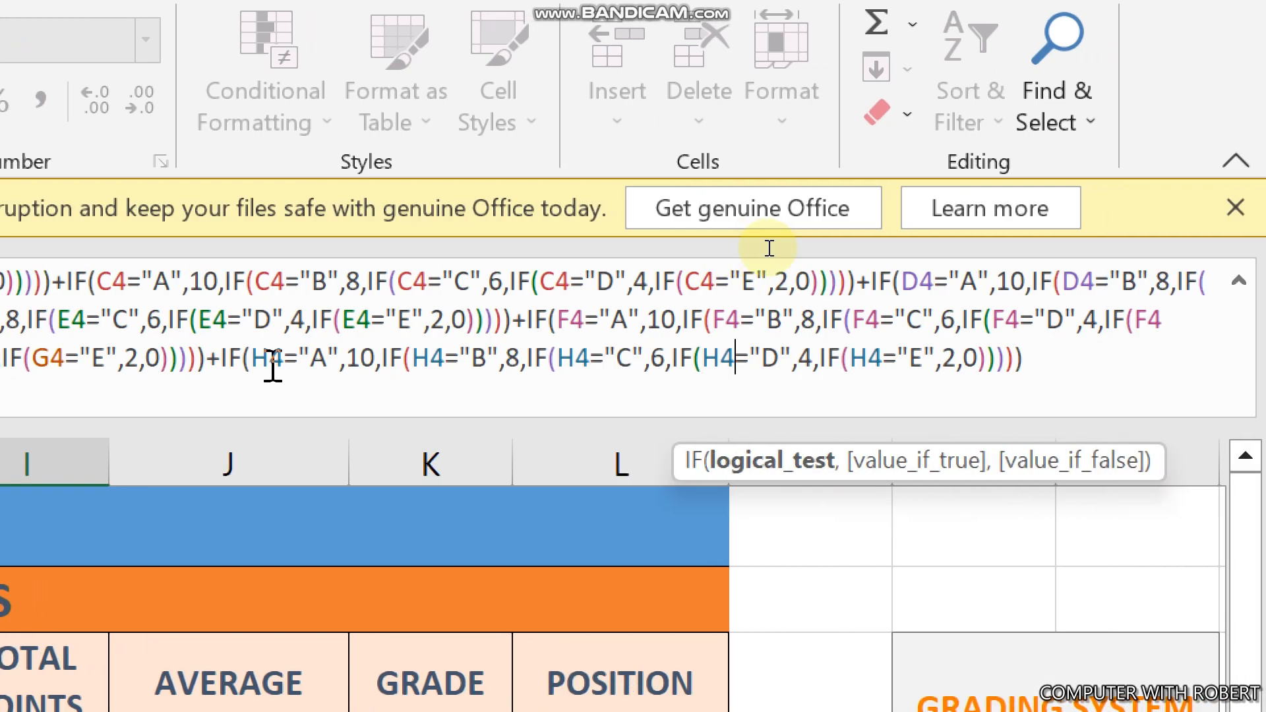
Check the seventh nested IF through to its closing parentheses and commit the completed total points formula in I4.
key("Right")
key("Right")
key("Right")
key("Right")
key("Right")
key("Right")
key("Right")
key("Right")
key("Right")
key("Right")
key("Right")
key("Right")
key("Right")
key("Right")
key("Right")
key("Right")
key("Right")
key("Right")
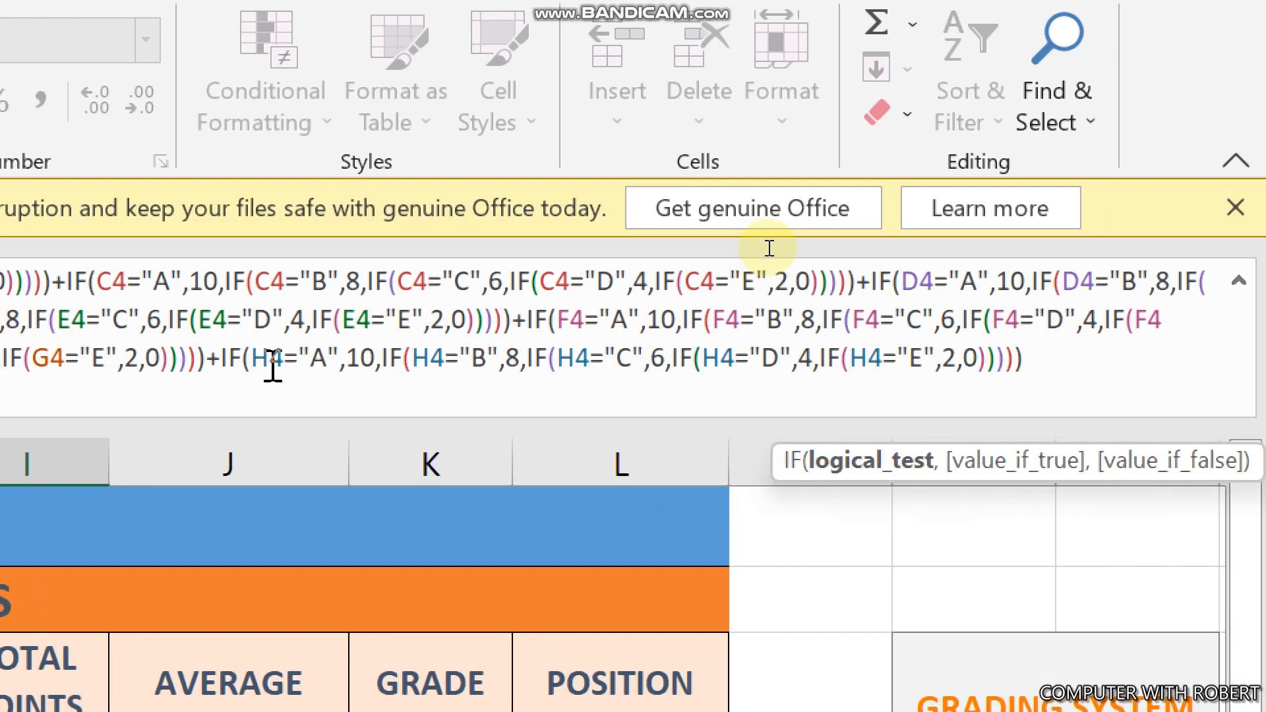
key("Right")
key("Right")
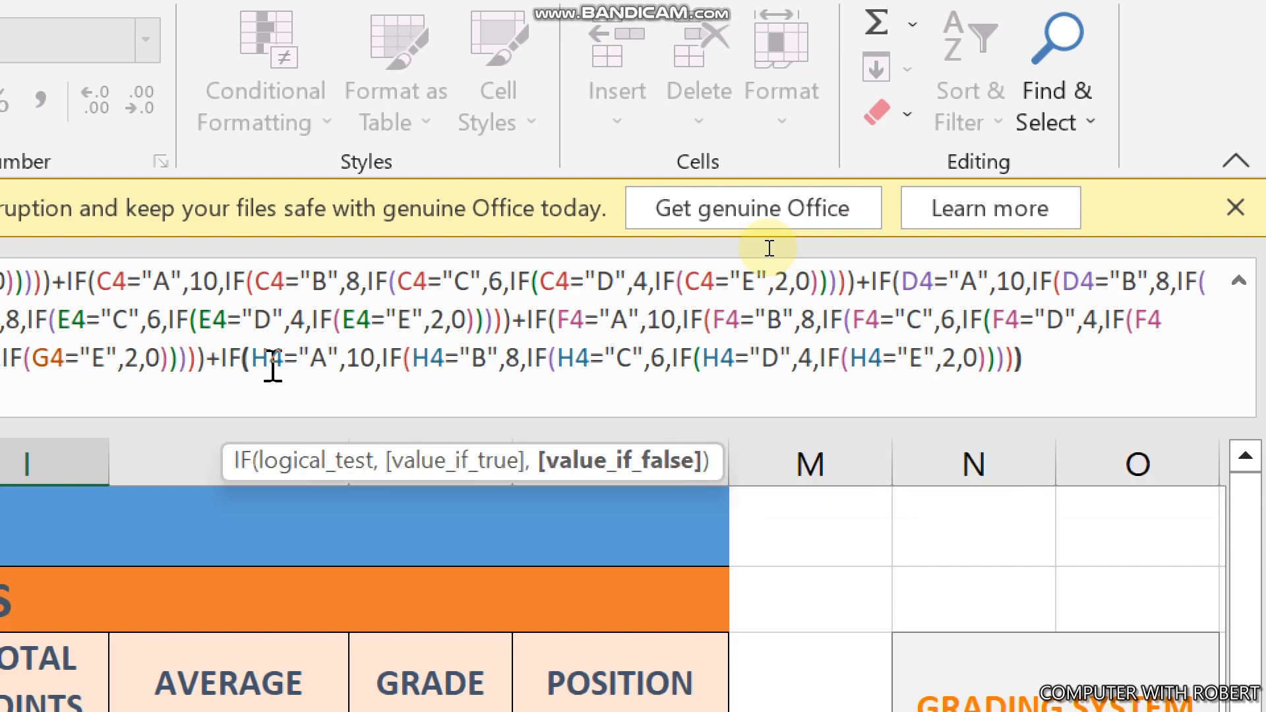
key("Return")
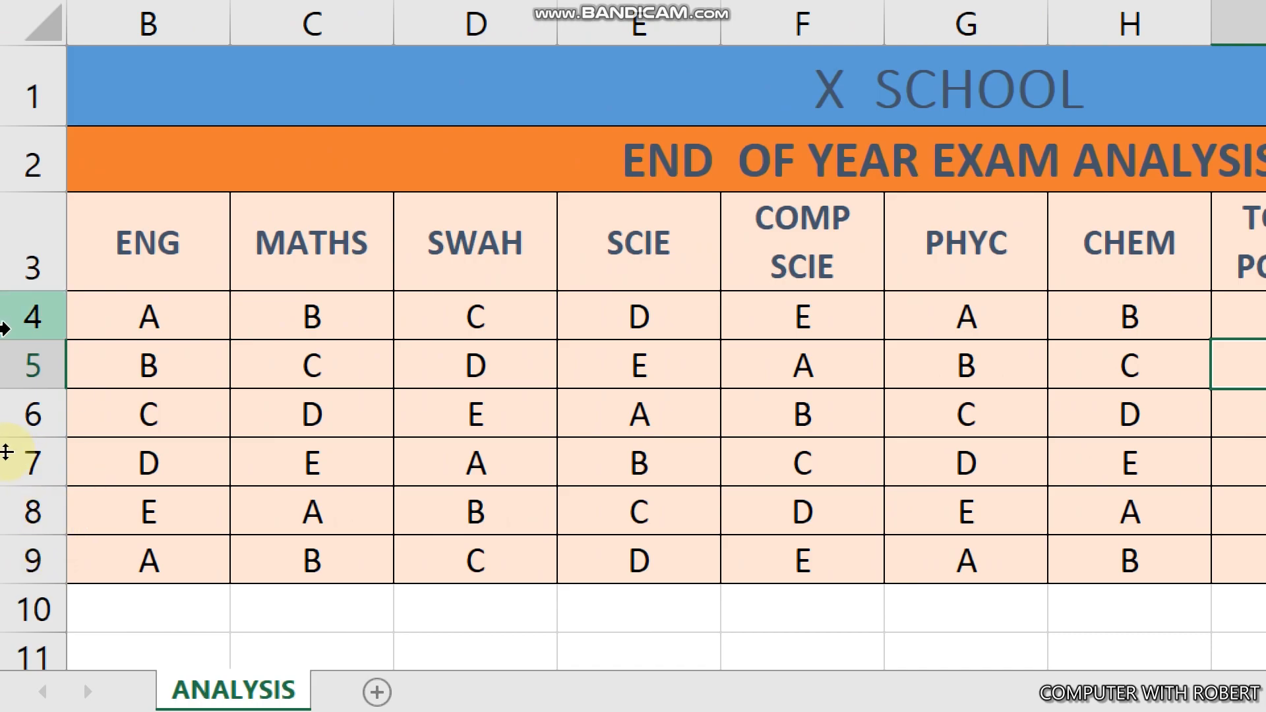
Fill the total points formula from I4 down to I9 for all students.
left_click(112, 304)
key("Left")
key("Right")
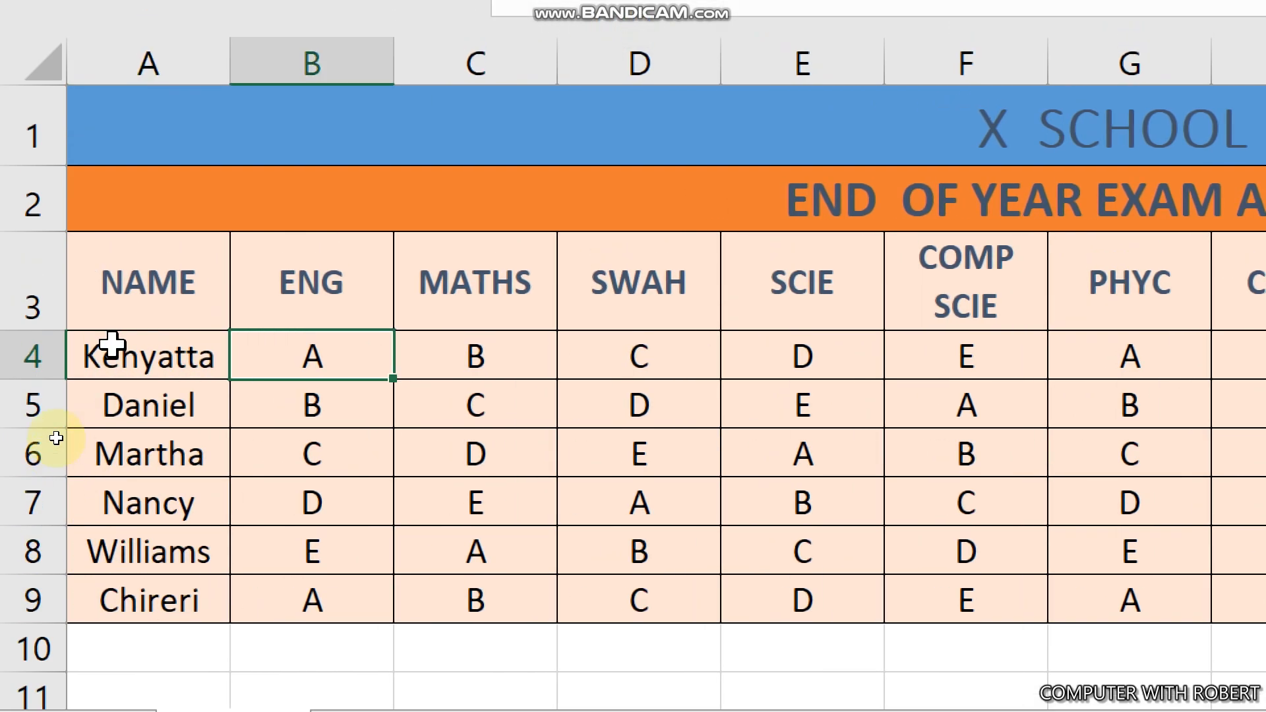
key("ctrl+Right")
key("ctrl+Right")
key("Left")
key("Left")
key("Left")
key("Left")
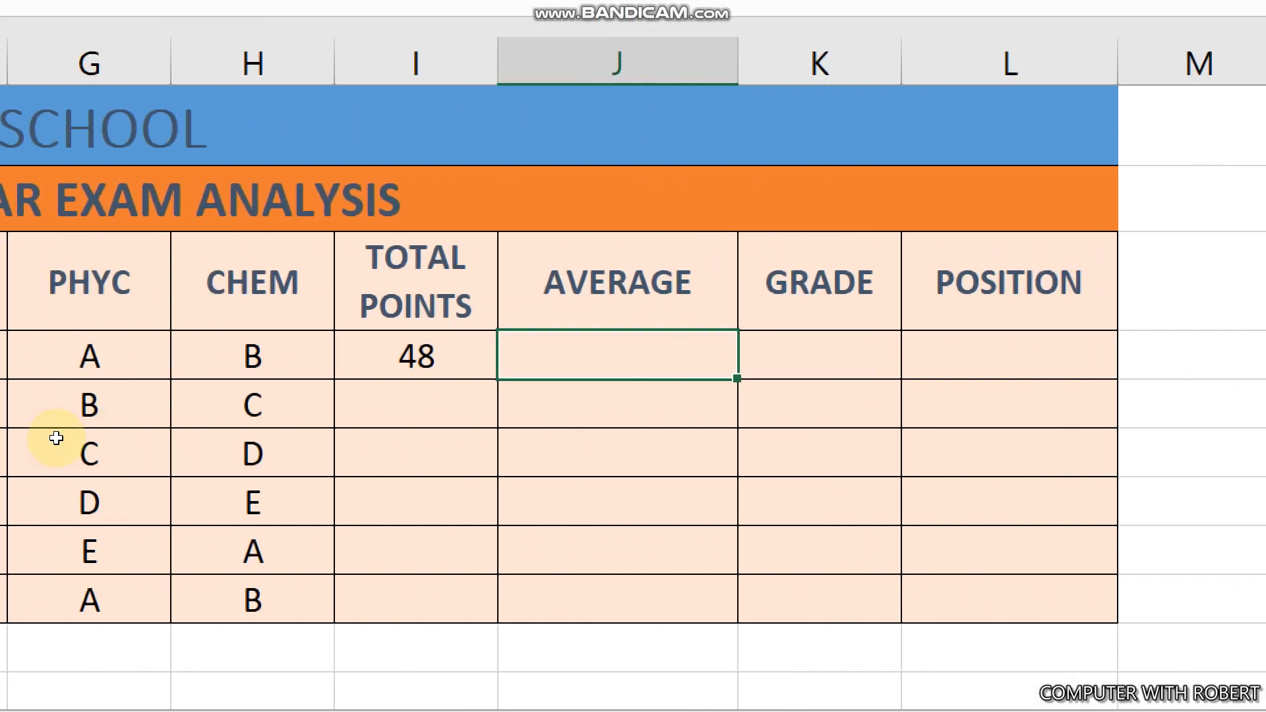
key("Left")
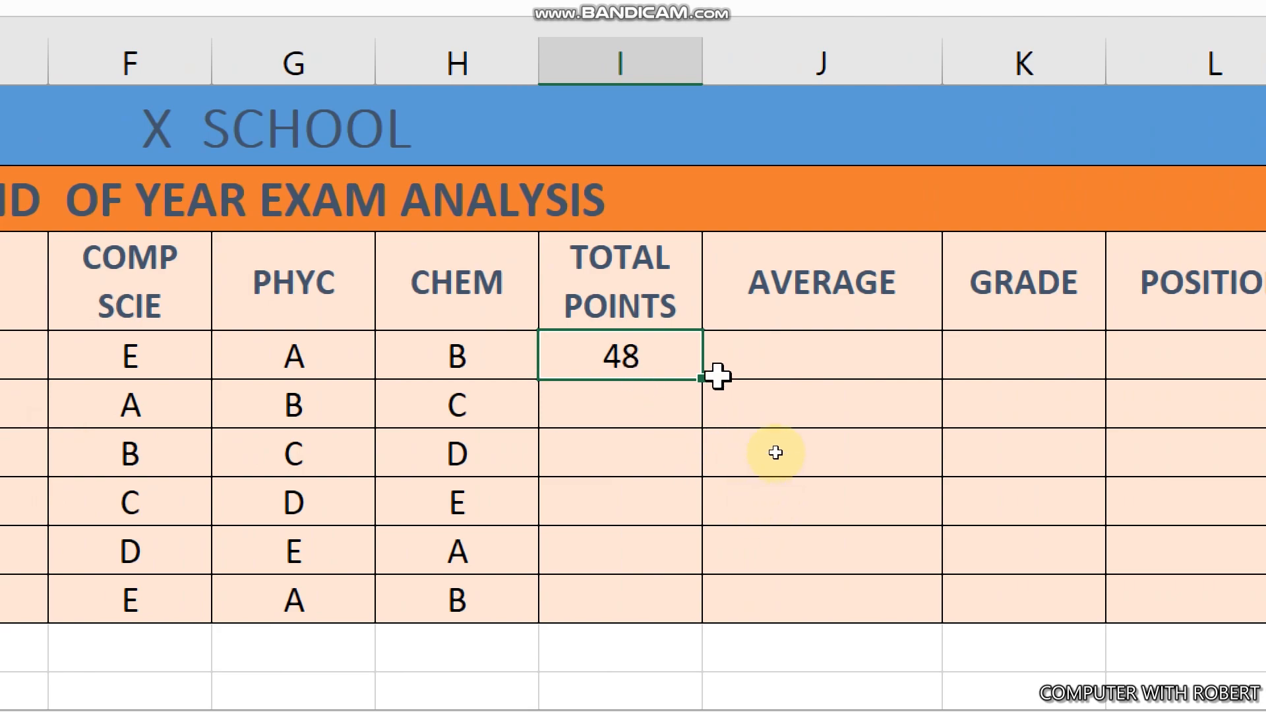
left_click_drag(704, 377, 676, 610)
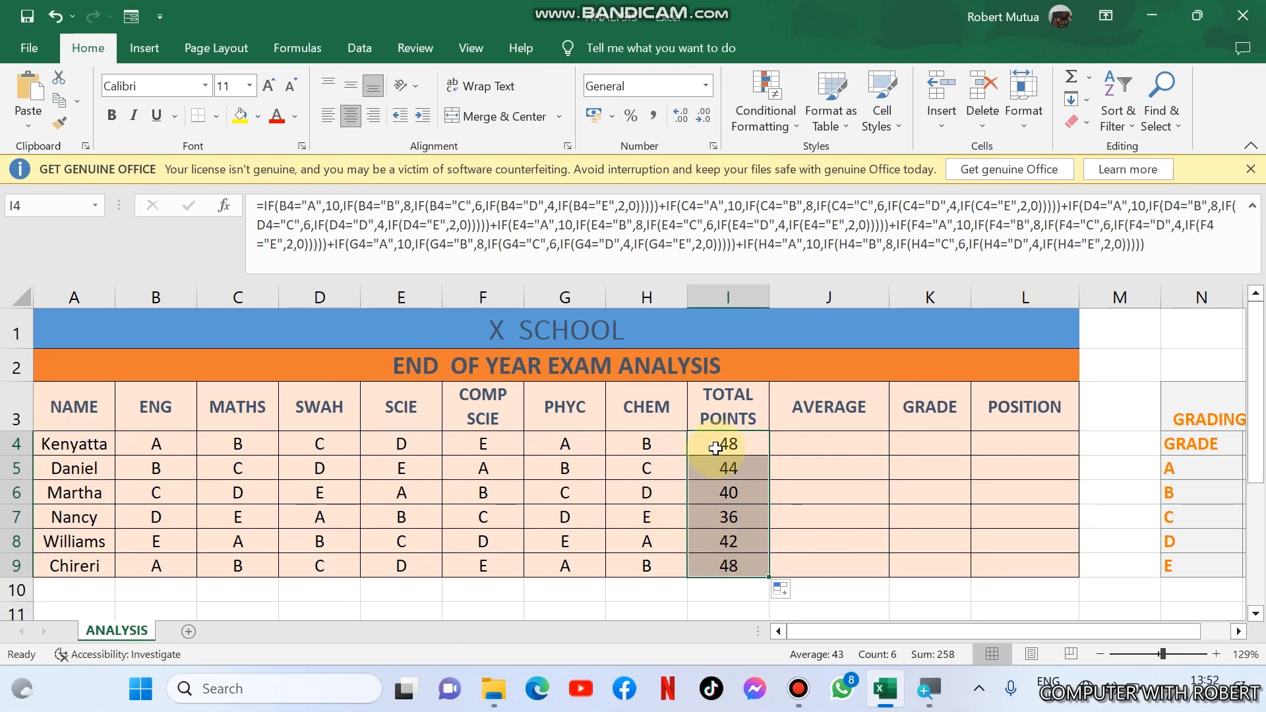
Open the completed total points formula in I4 to review its nested IFs through the last closing parenthesis.
left_click(715, 448)
double_click(715, 444)
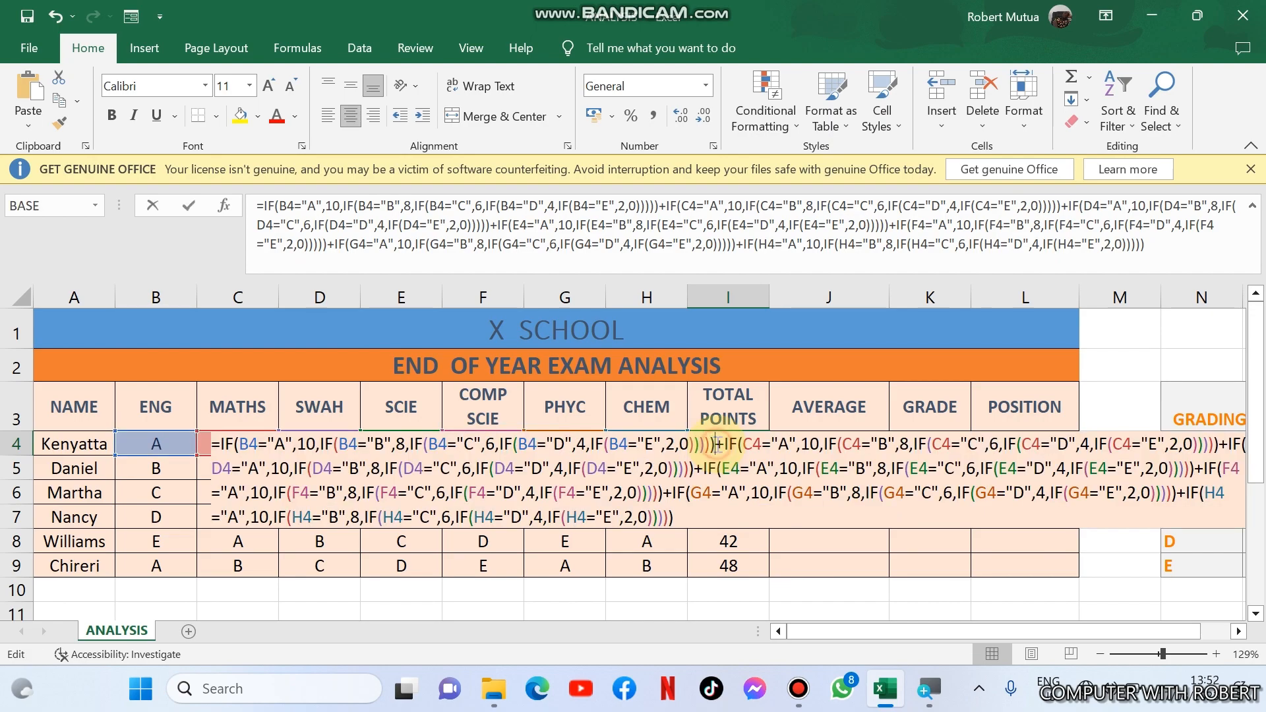
mouse_move(685, 516)
left_mouse_down()
mouse_move(296, 472)
mouse_move(224, 444)
mouse_move(670, 517)
left_mouse_up()
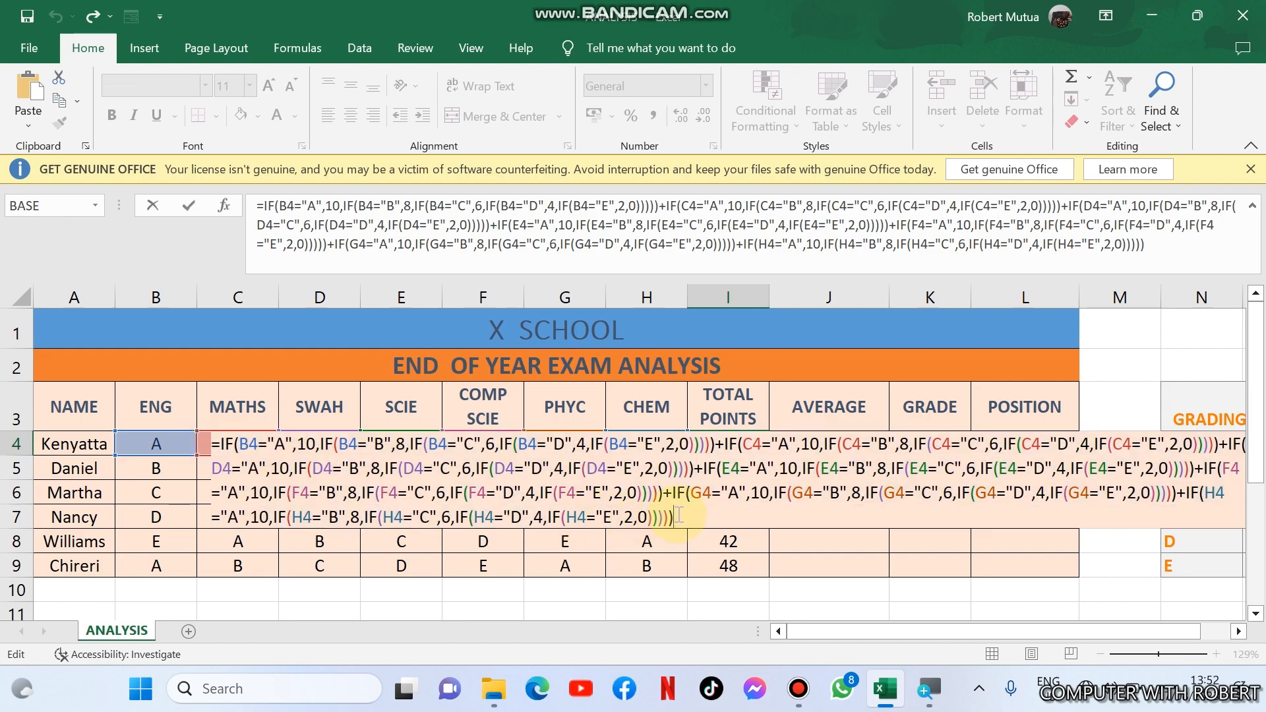
key("Return")
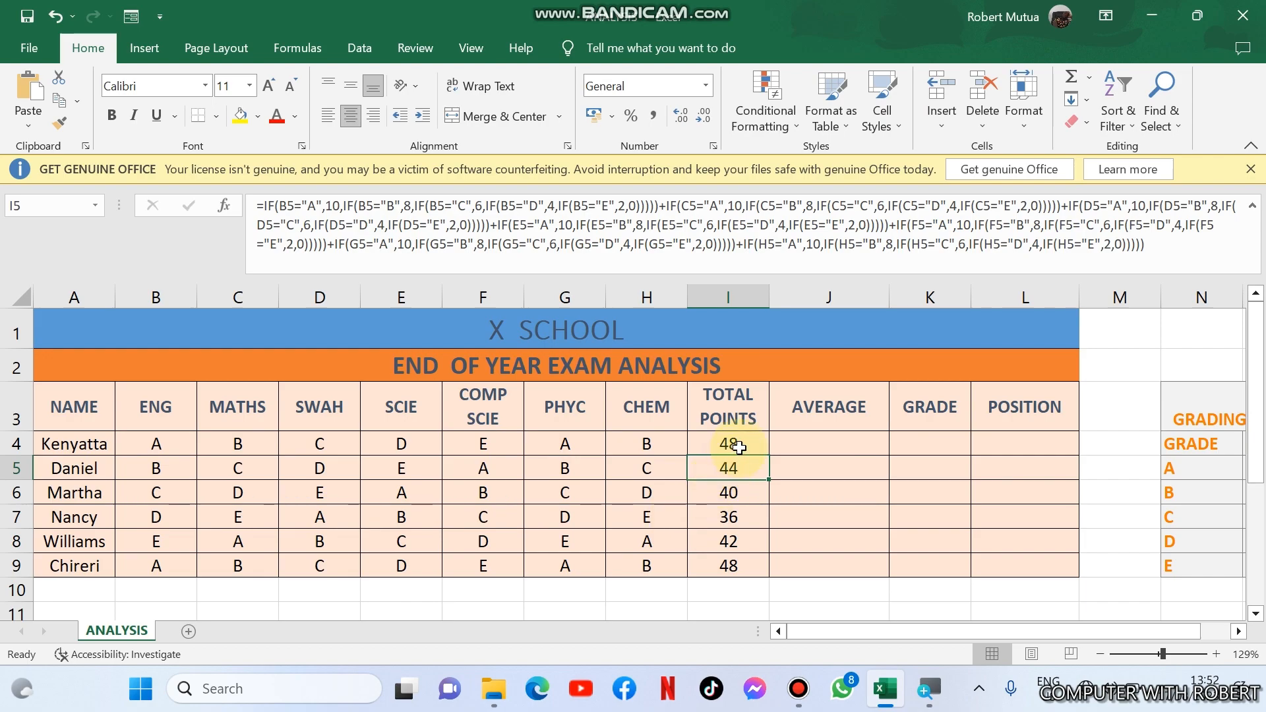
Enter the average formula =I4/7 in J4, dividing by the number of subjects, and fill it down to J9.
left_click(817, 427)
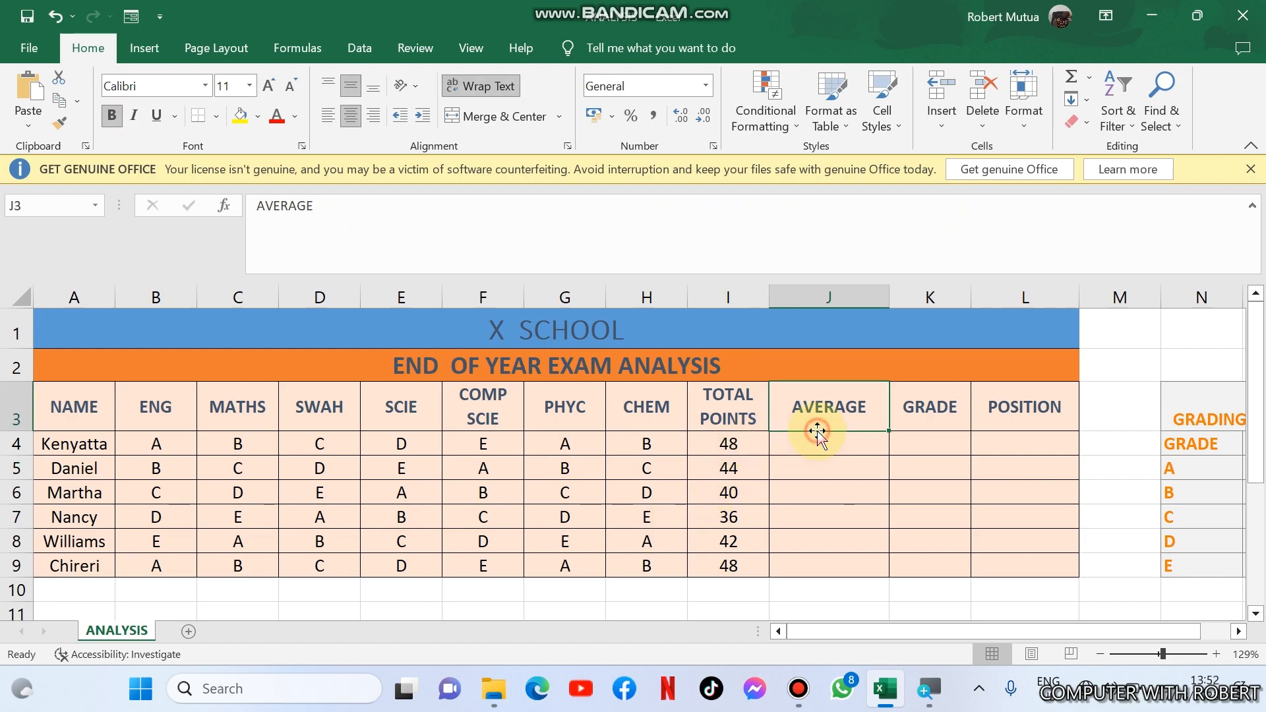
left_click(156, 443)
key("Right")
key("Right")
key("Right")
key("Right")
key("Right")
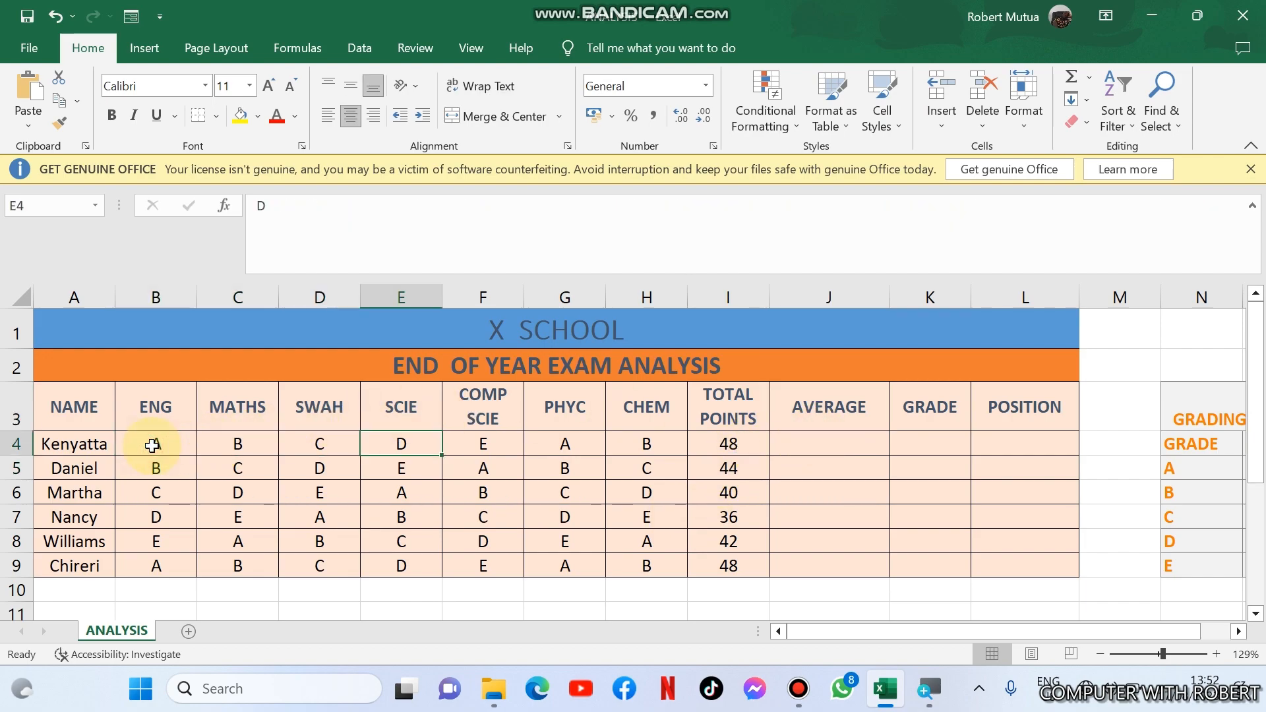
key("Right")
key("Right")
key("Right")
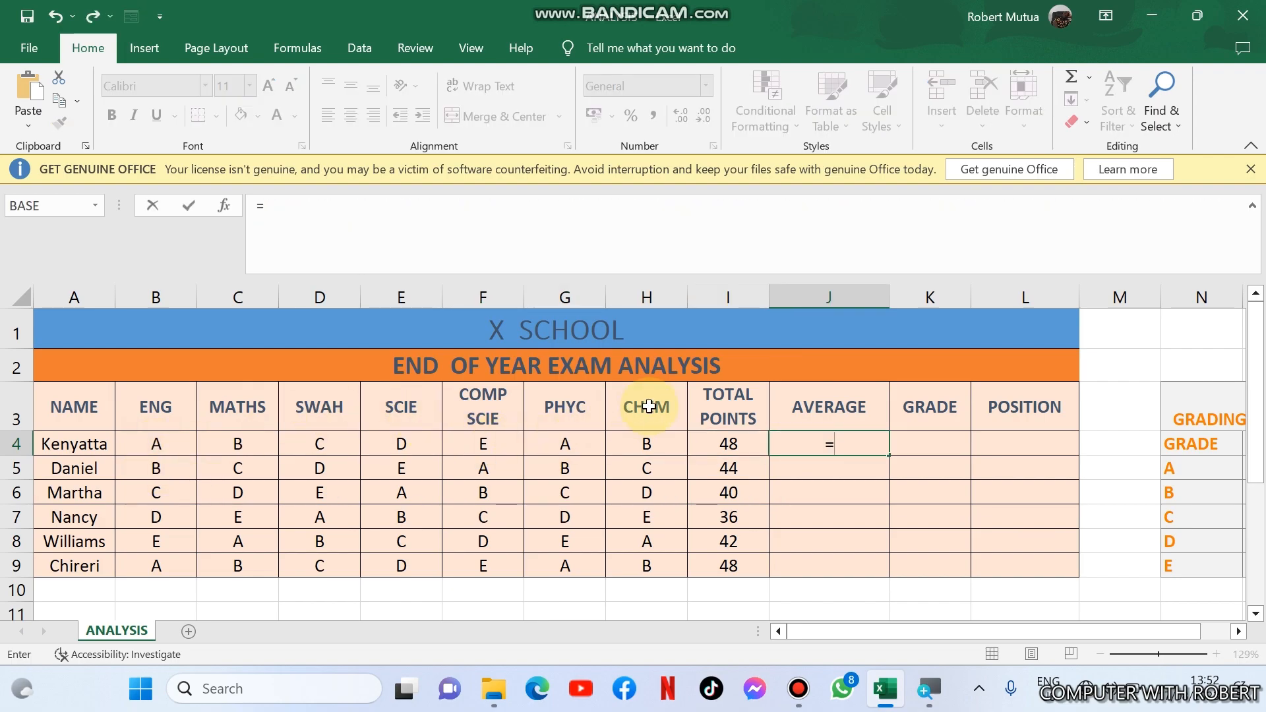
left_click(713, 447)
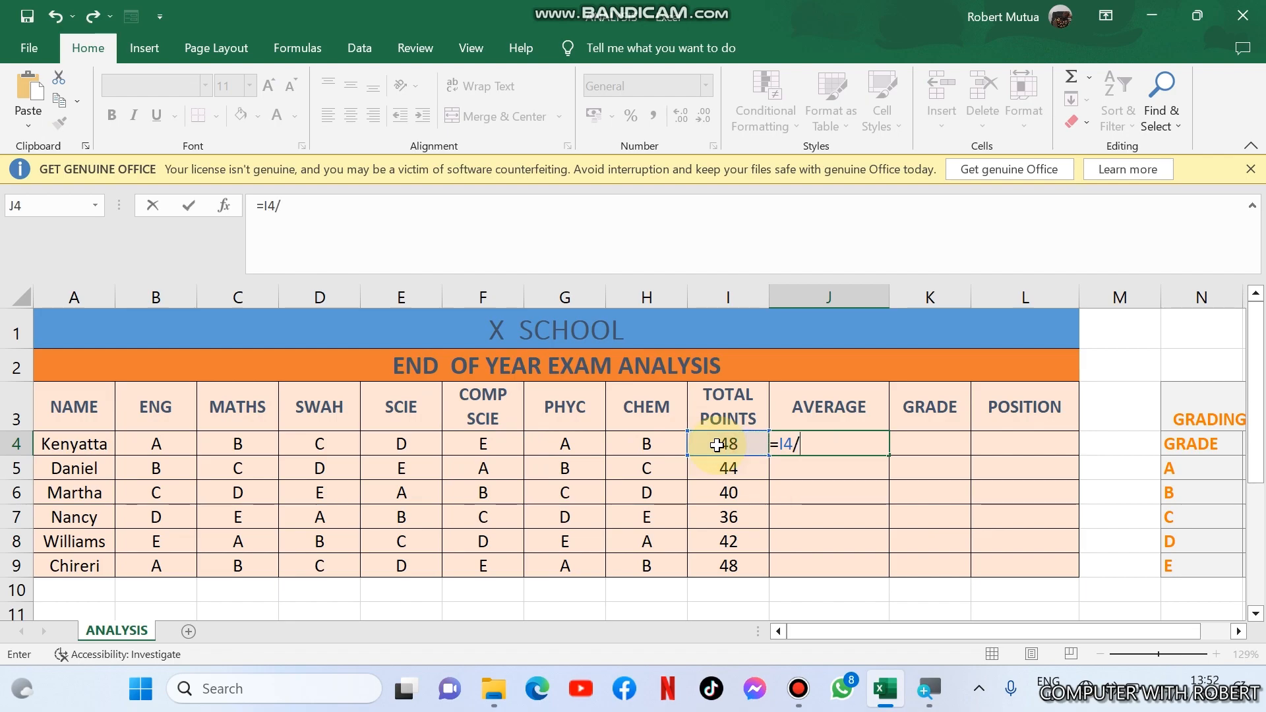
key("Return")
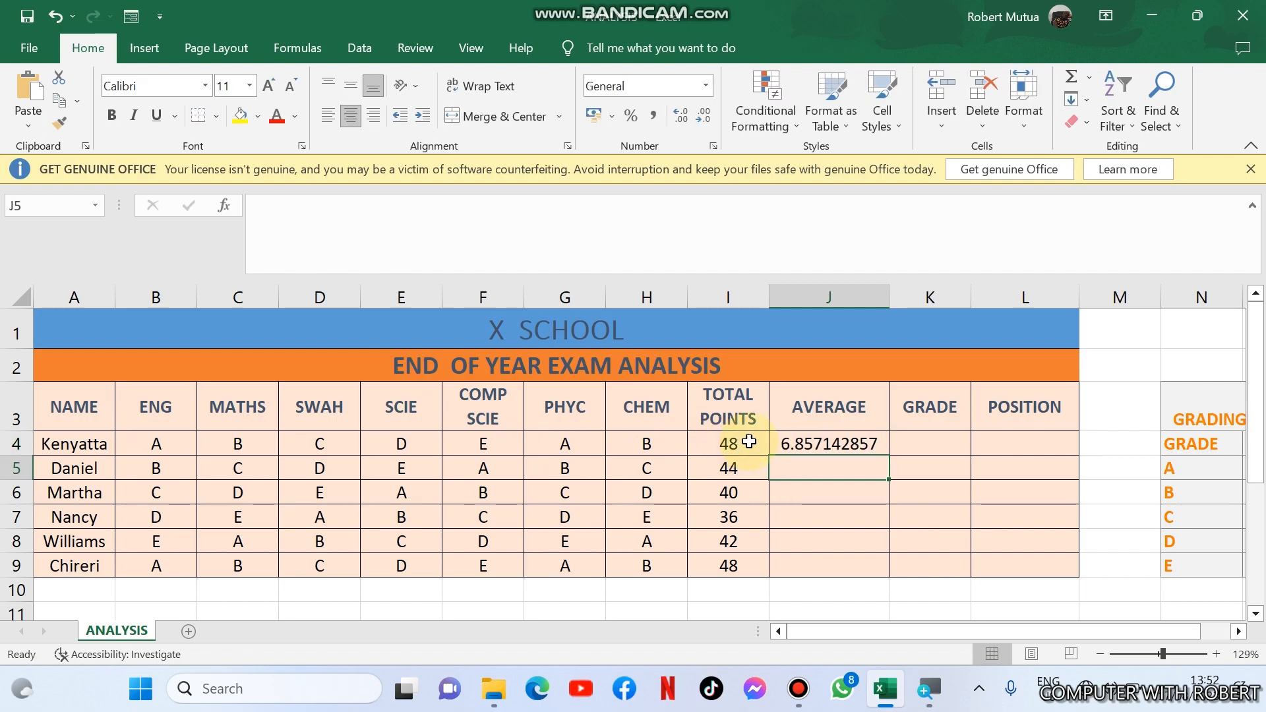
left_click(866, 450)
left_click_drag(882, 450, 884, 571)
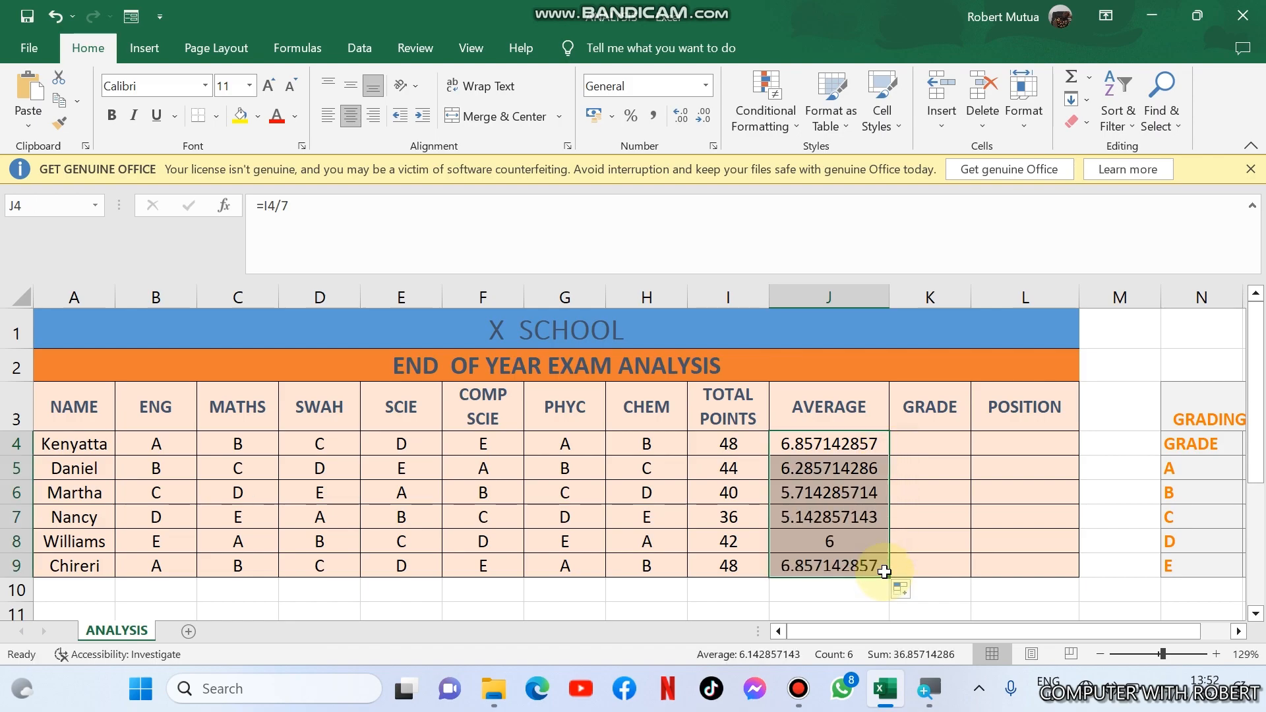
Start the grade formula in K4 with an IF that returns "A" when J4>=10.
left_click(929, 441)
left_click_drag(962, 629, 1102, 628)
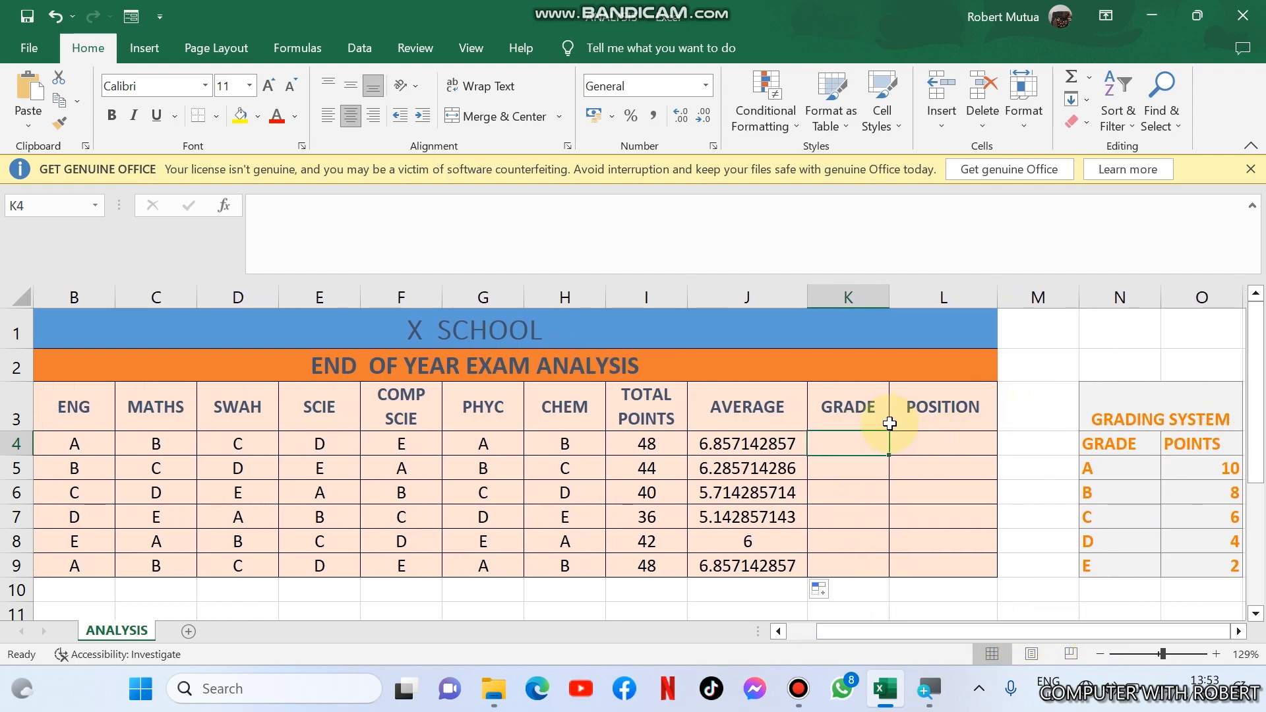
type("=IF")
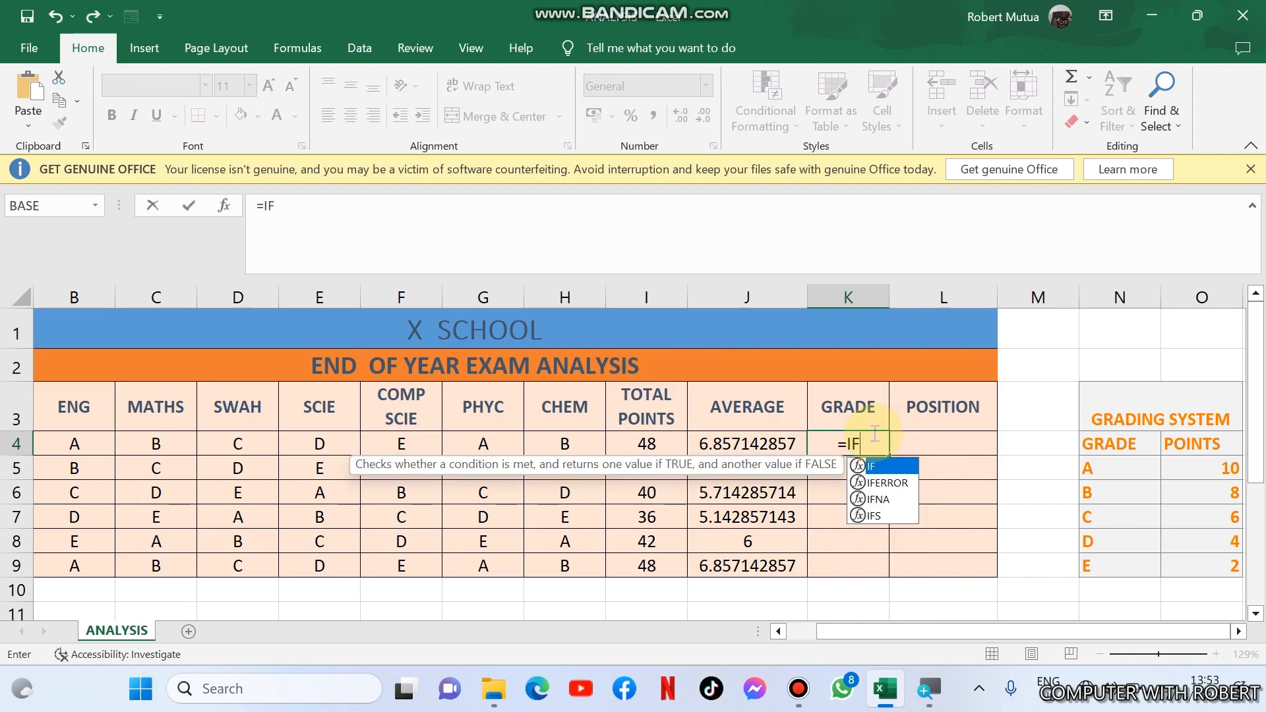
type("(")
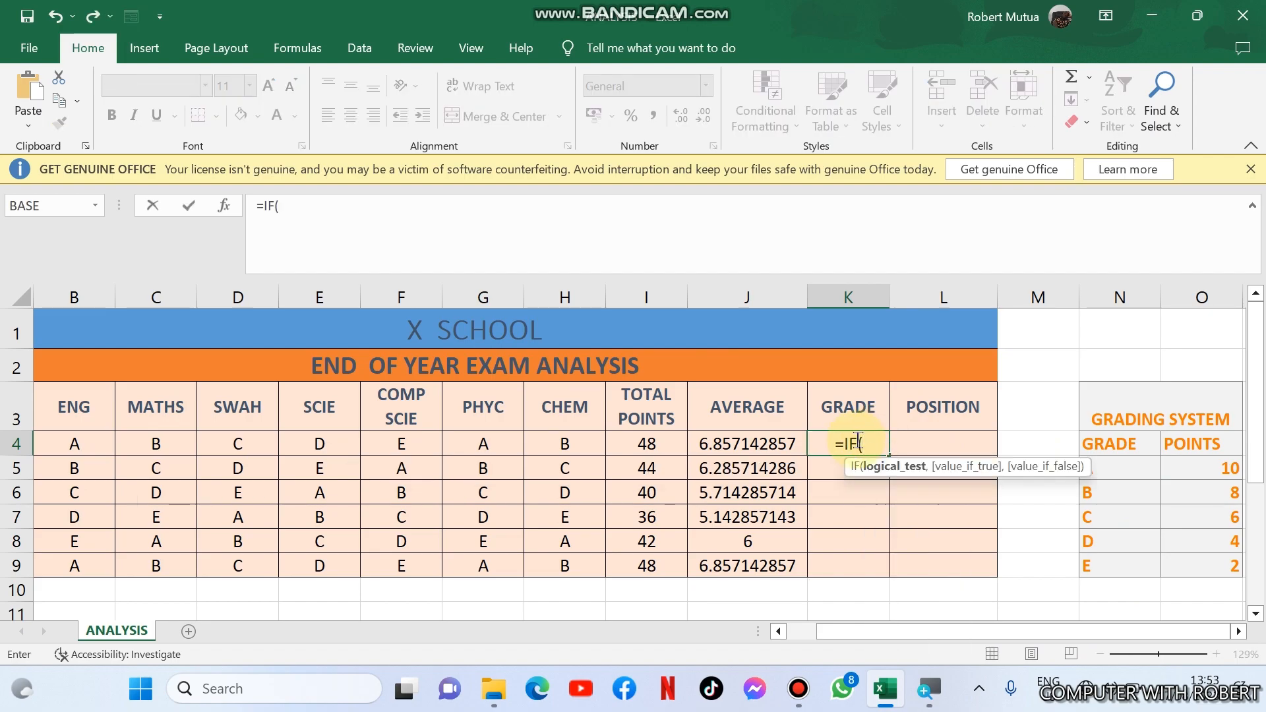
left_click(768, 446)
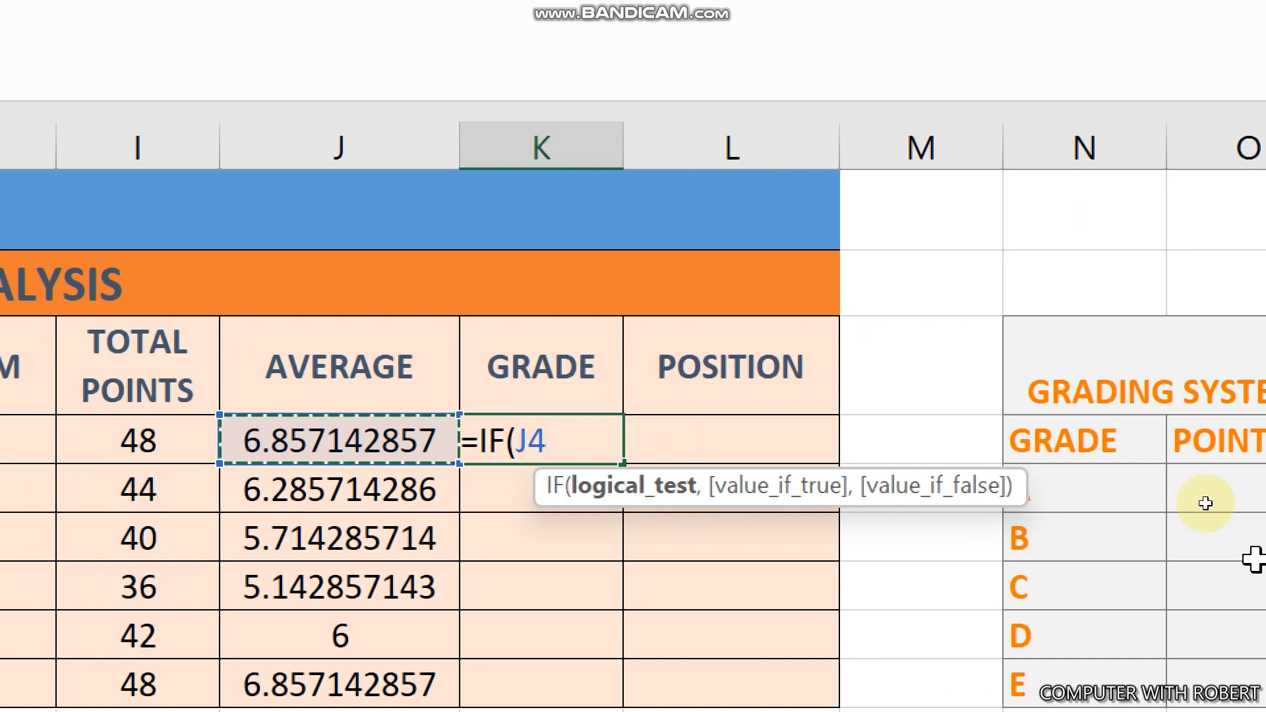
type(">=")
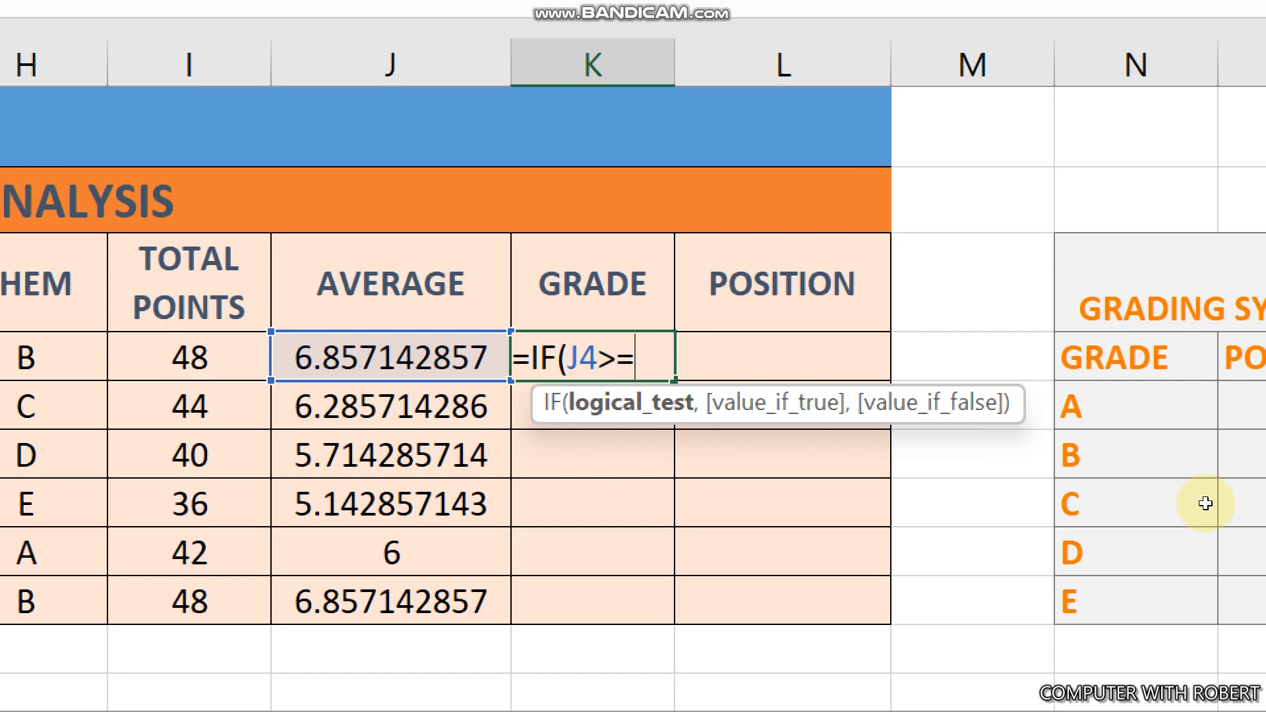
type("10,")
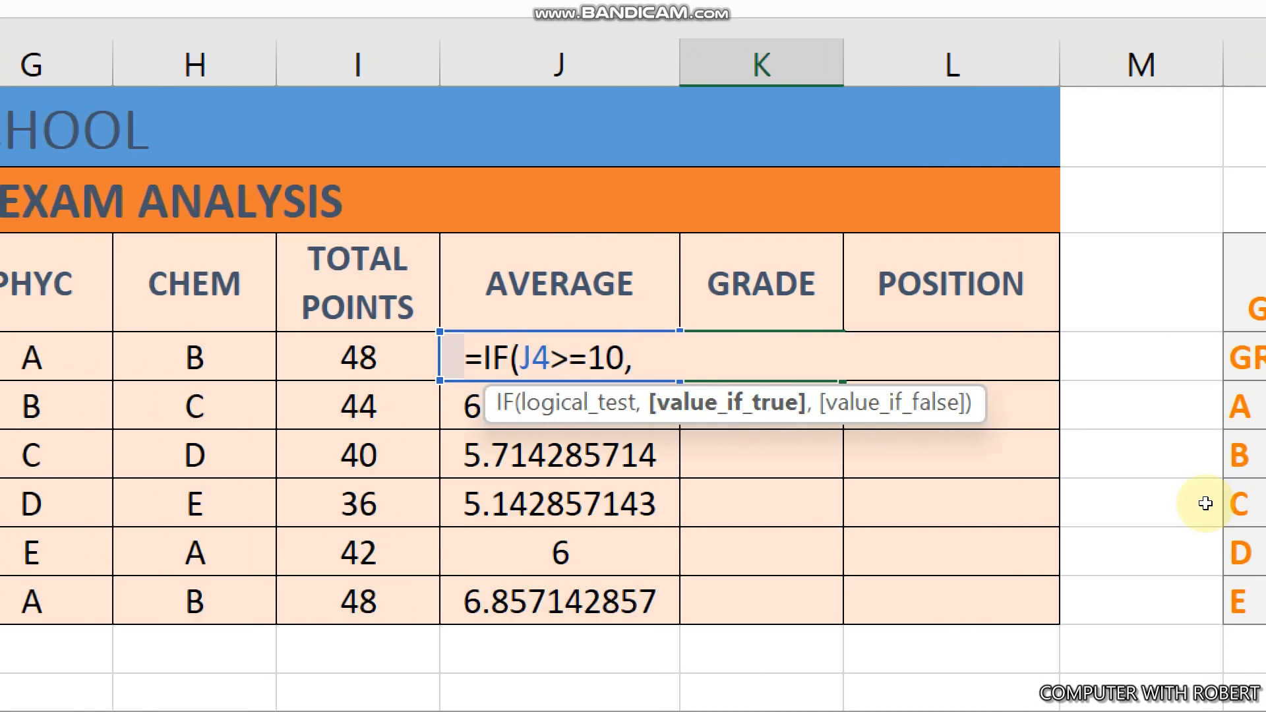
type("\"a")
key("BackSpace")
type("A\",")
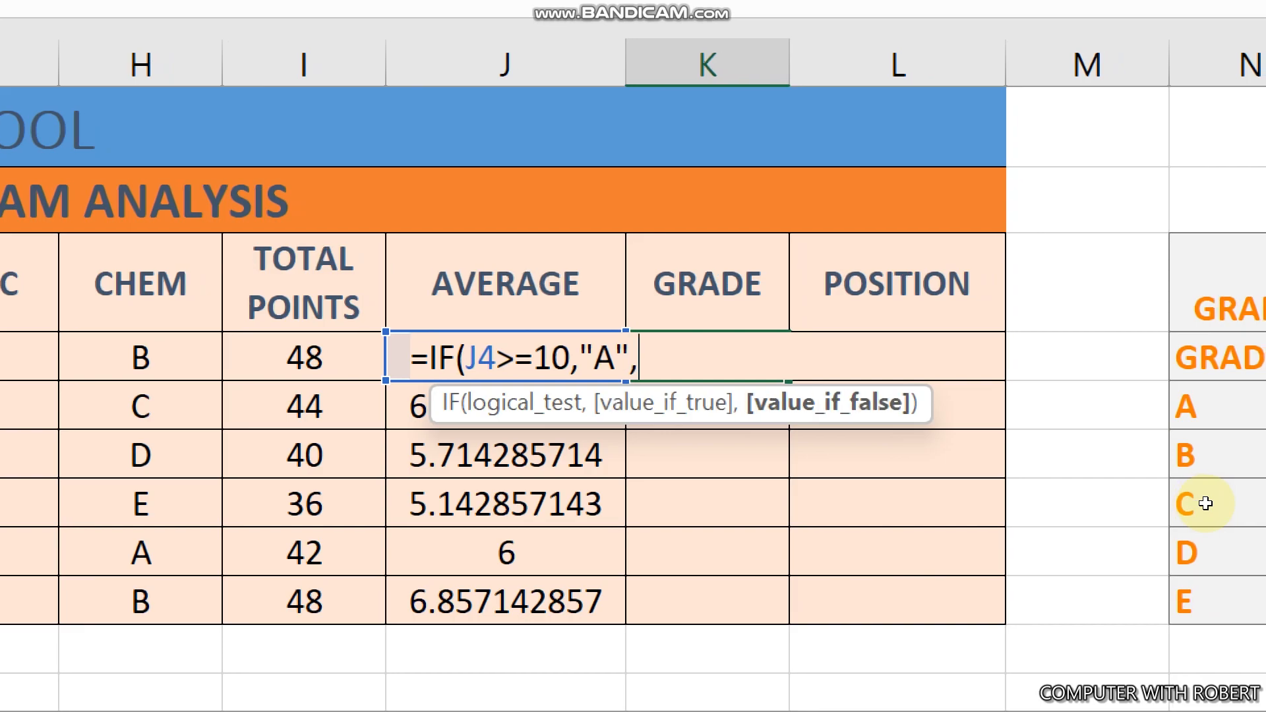
Add a second nested IF to the K4 grade formula that returns "B" when J4>=8.
type("IF")
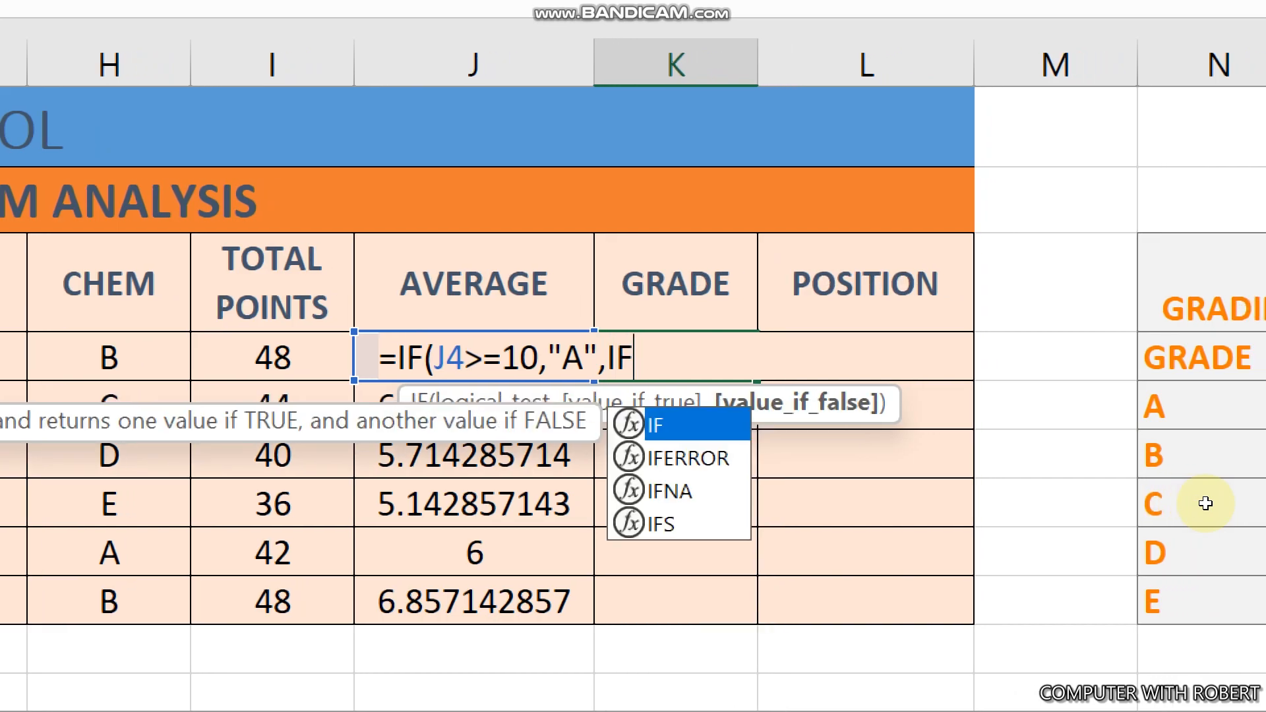
type("(")
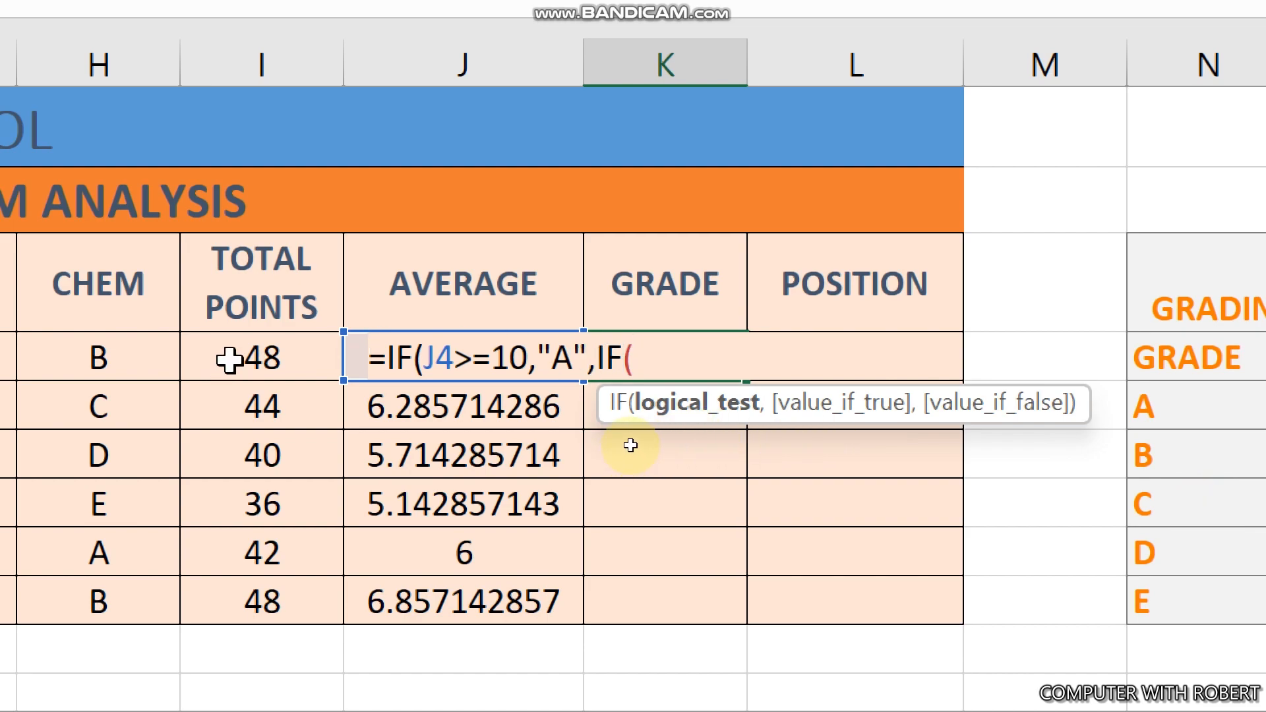
type("J4")
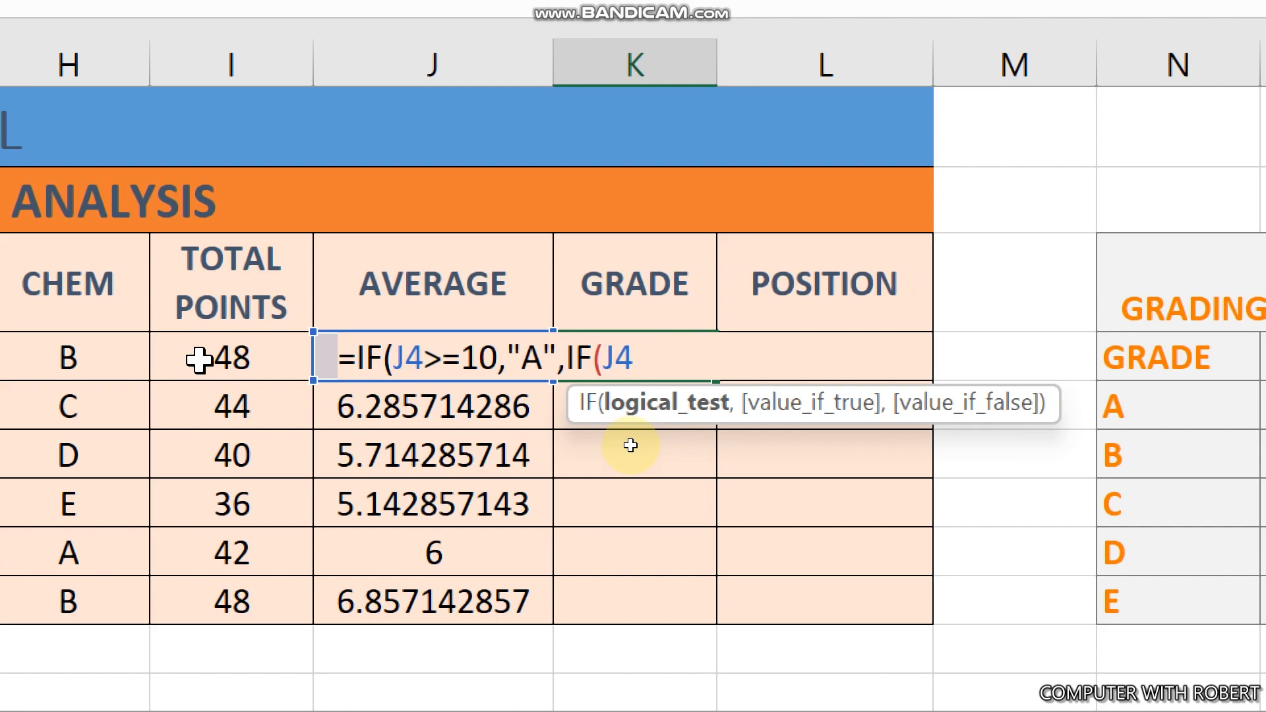
type(">")
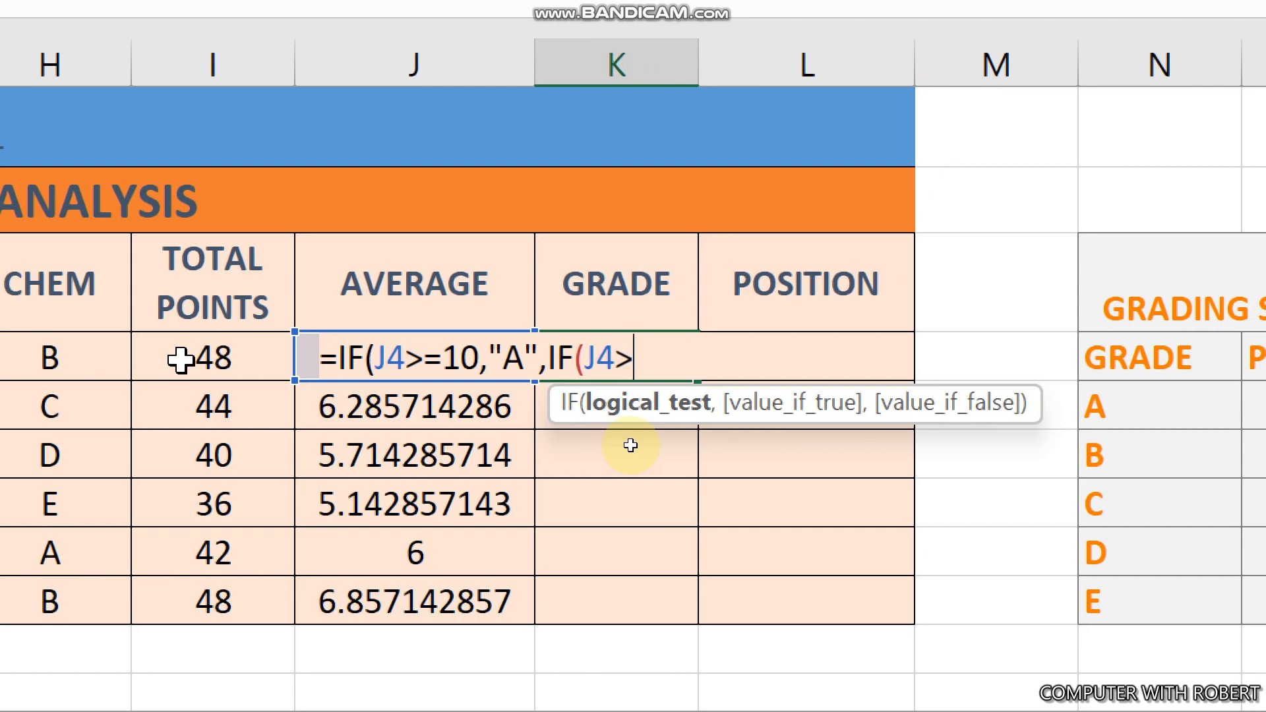
type("=")
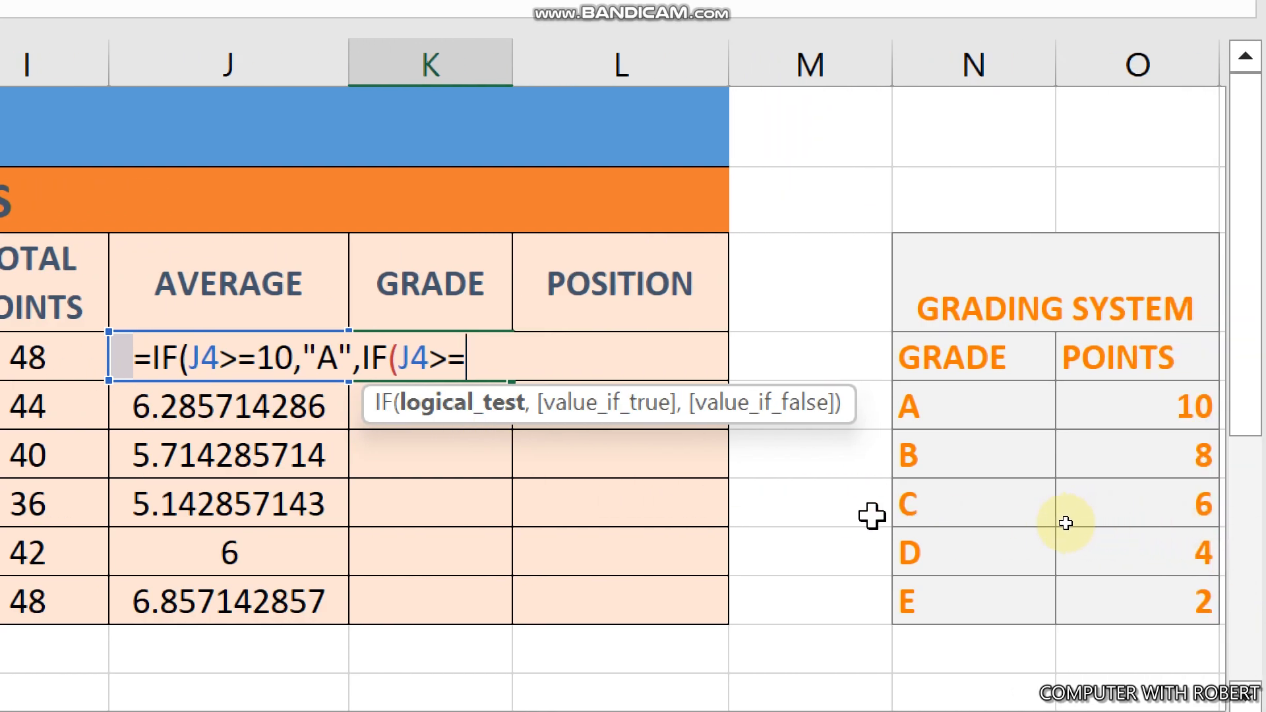
type("8")
type(",")
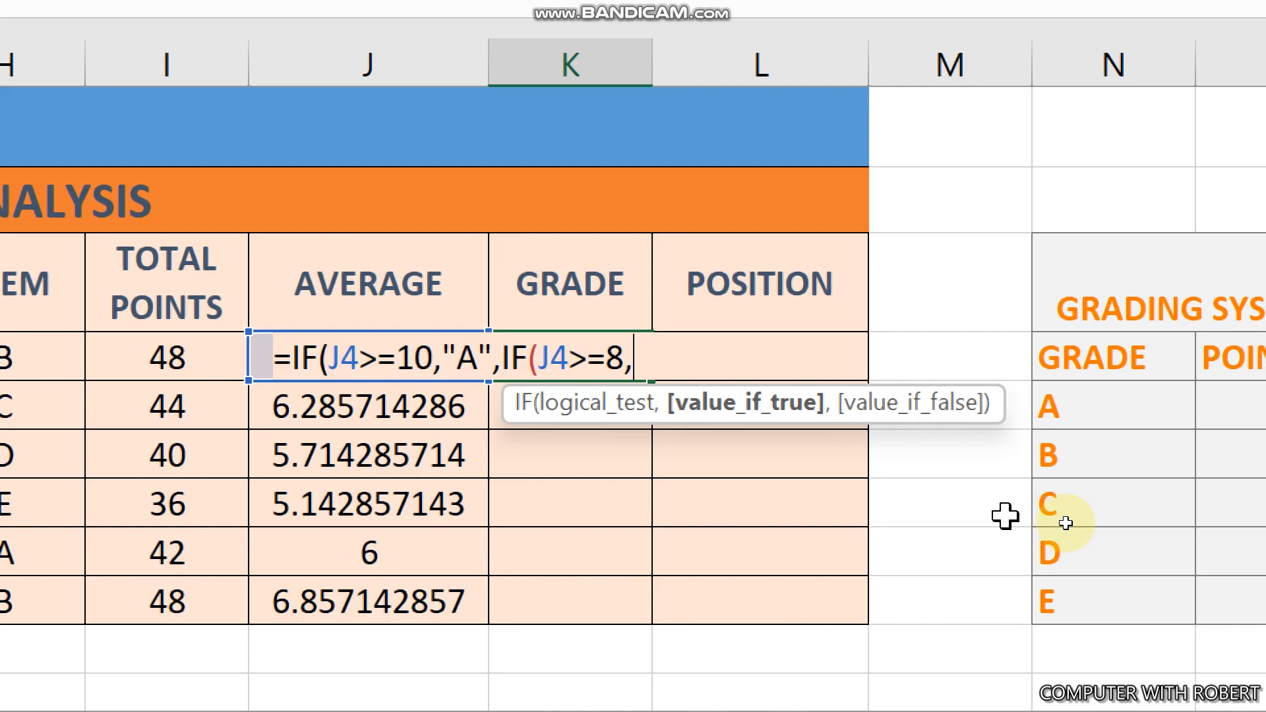
type("\"B")
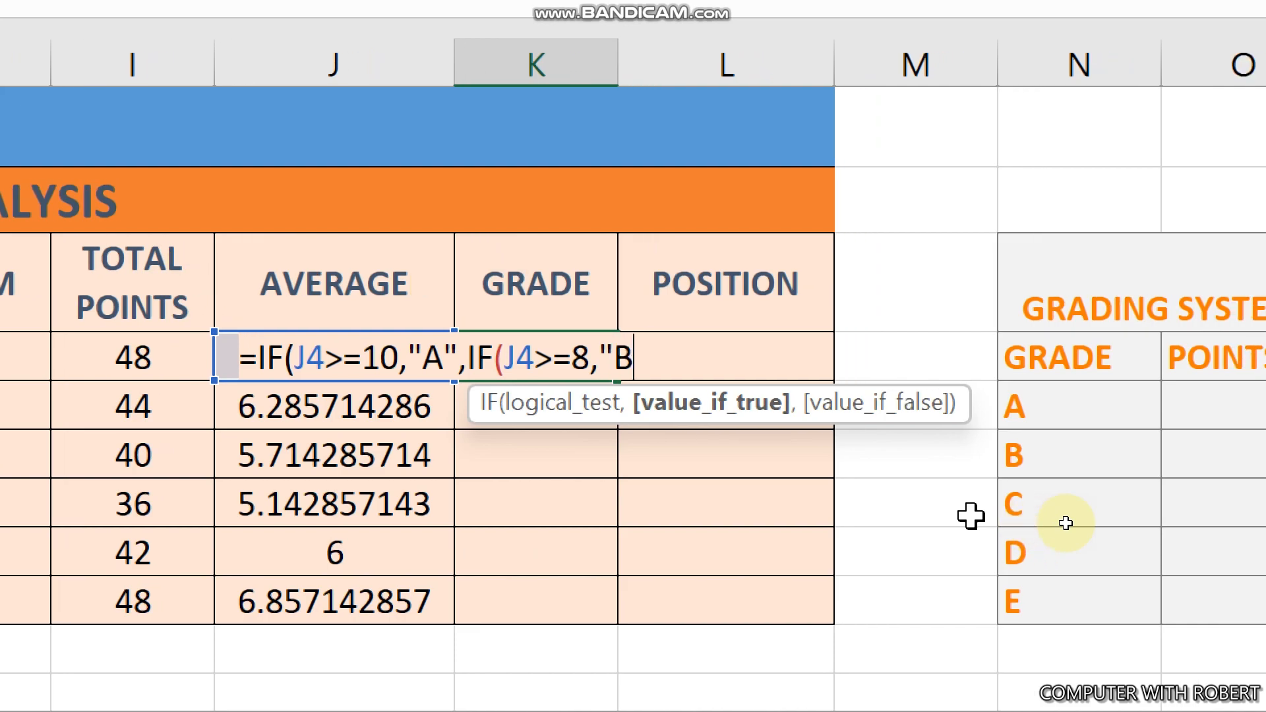
type("\",IF")
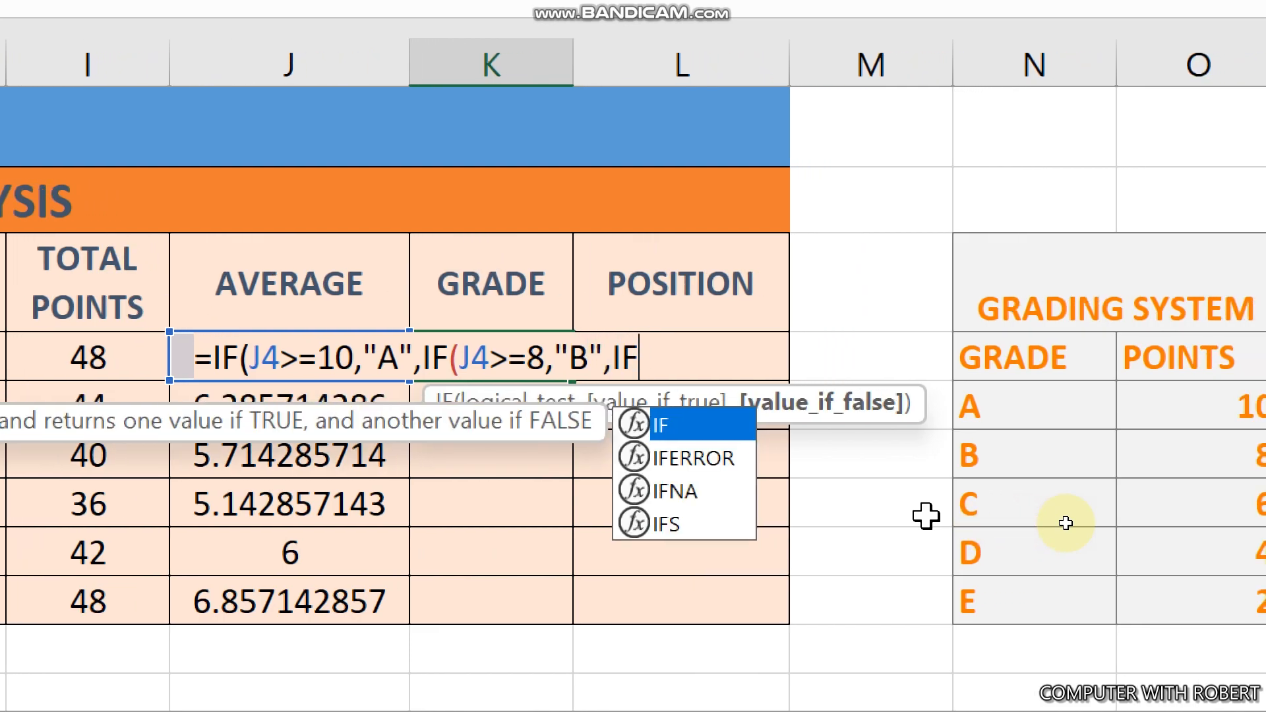
Extend the K4 grade formula with nested IFs that return "C" when J4>=6 and "D" when J4>=4.
type("(J4")
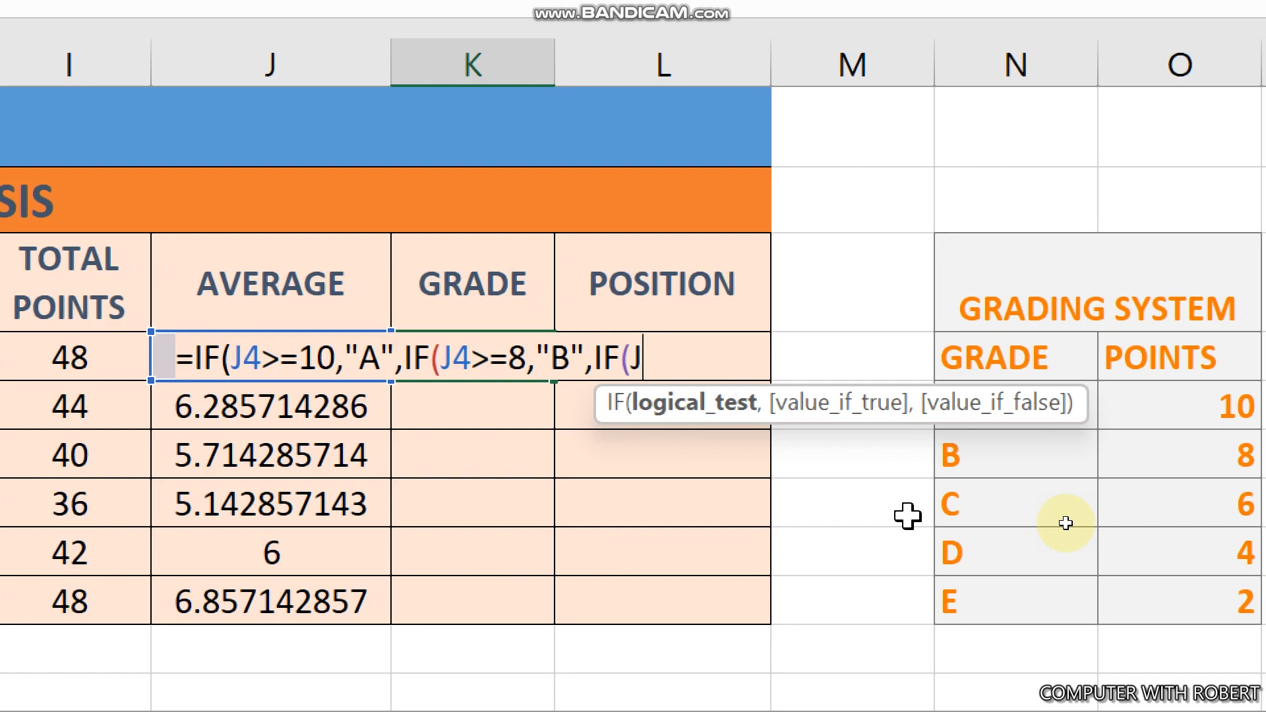
type(">=6,\"C\",IF")
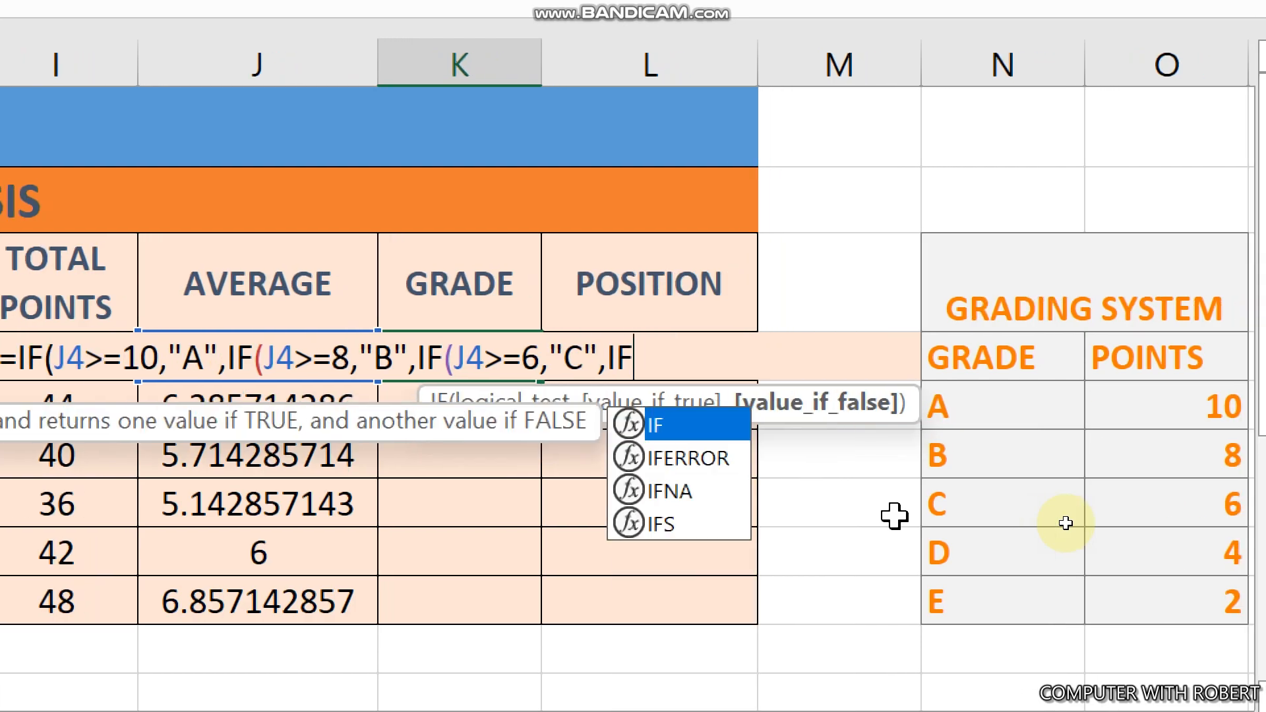
type("(")
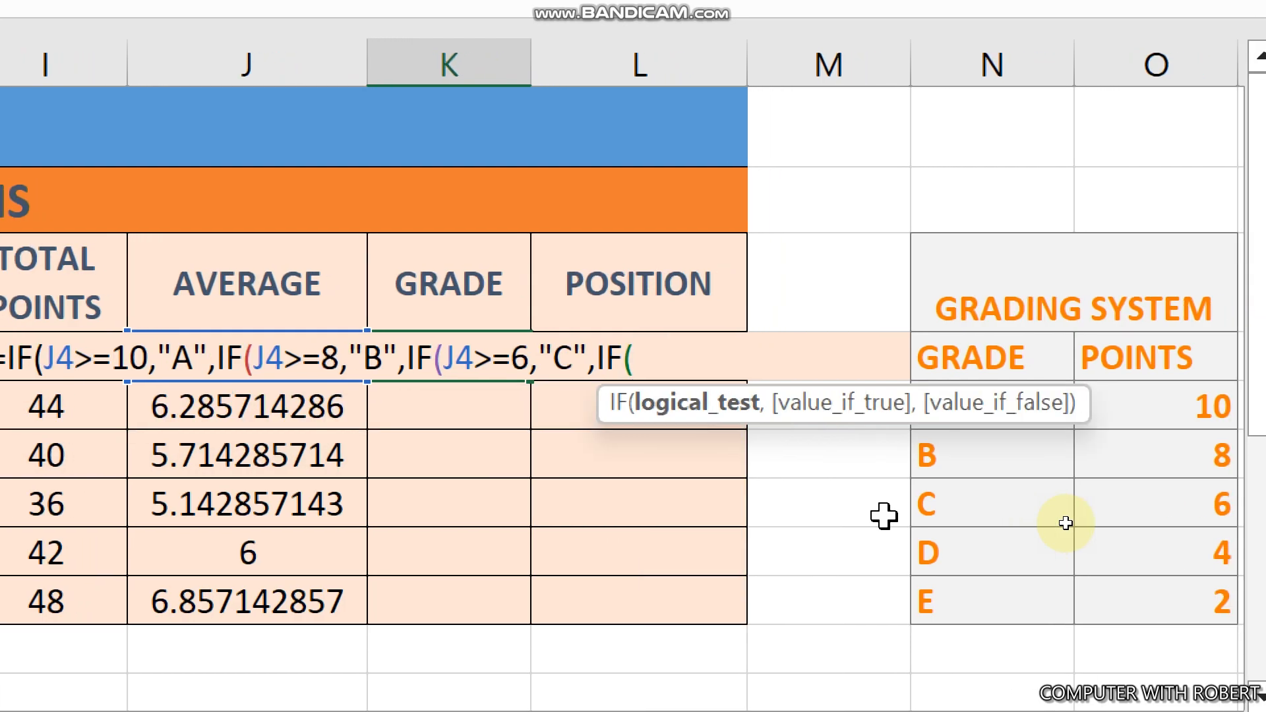
type("J4")
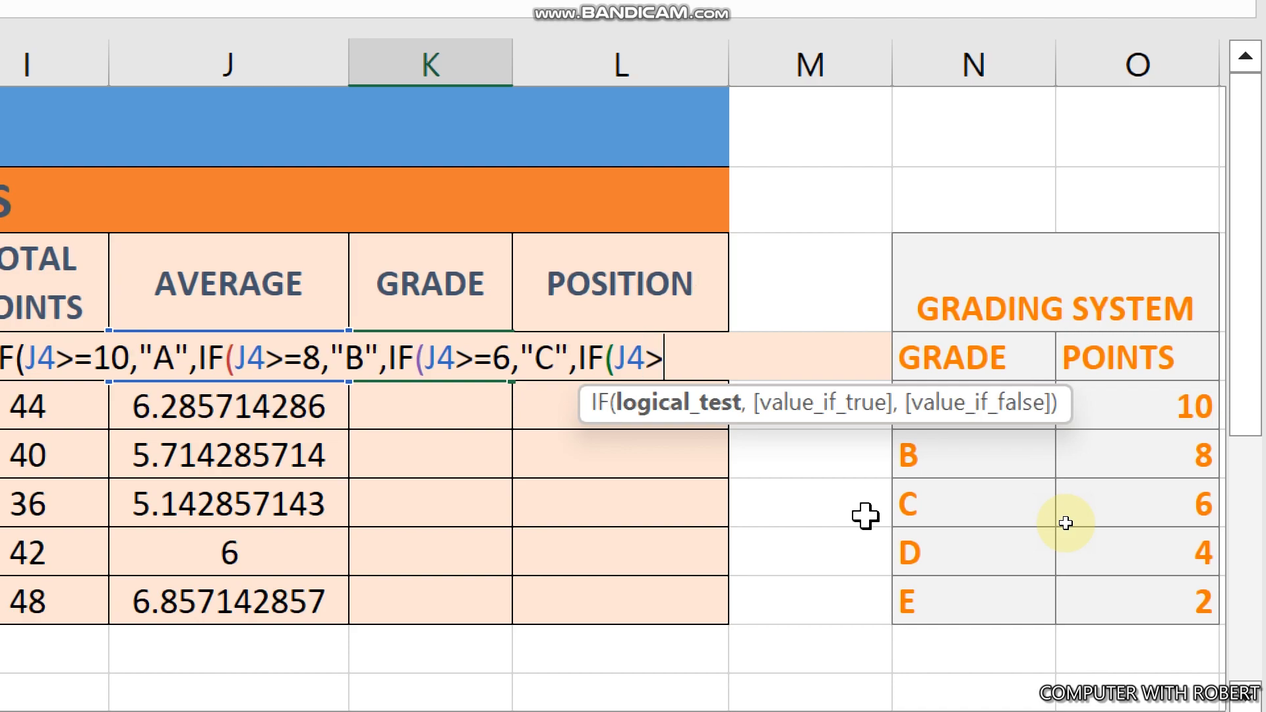
type(">=4,")
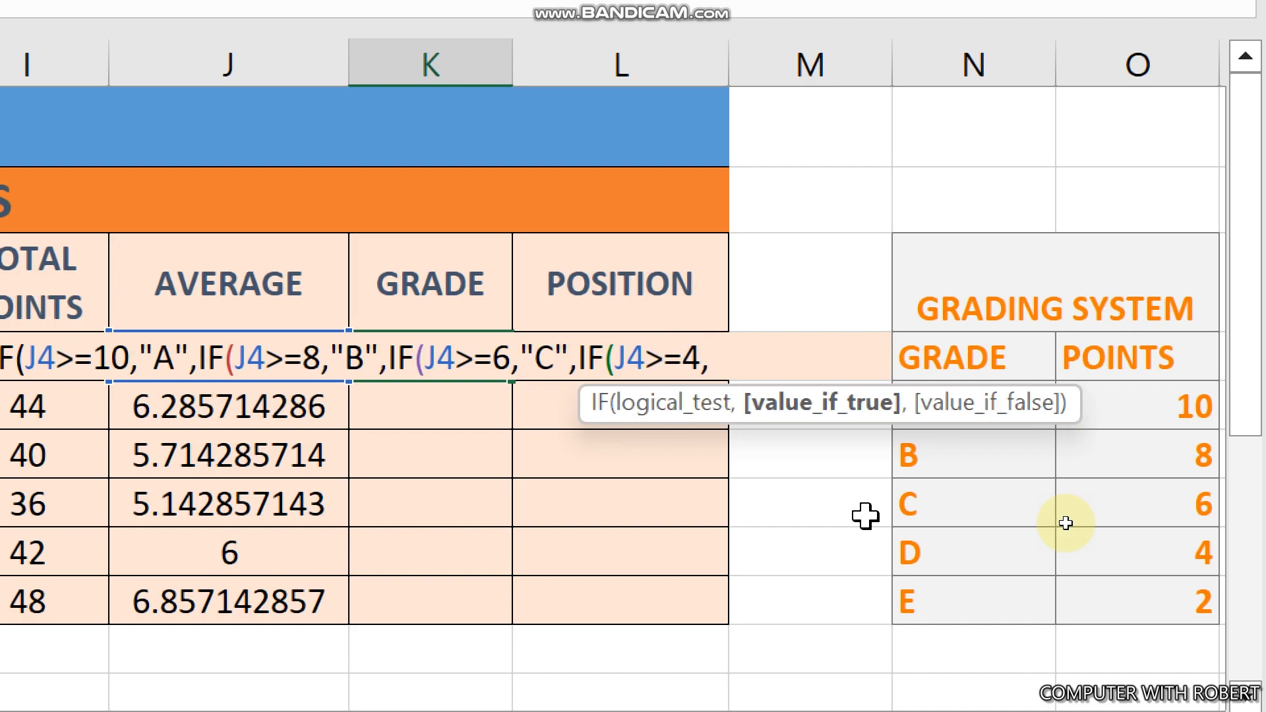
type("\"D\",IF")
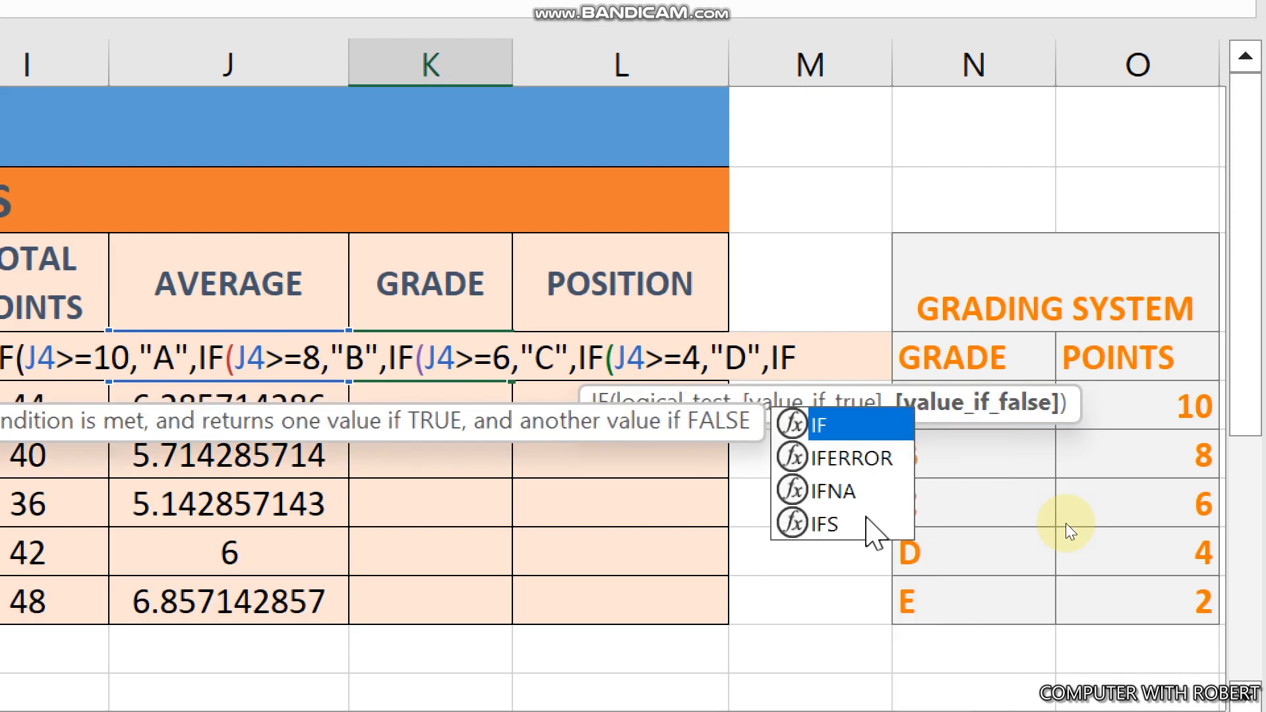
Finish the K4 formula with an IF returning "E" when J4>=2, otherwise "INVALID GRADE", and close all five parentheses.
type("(")
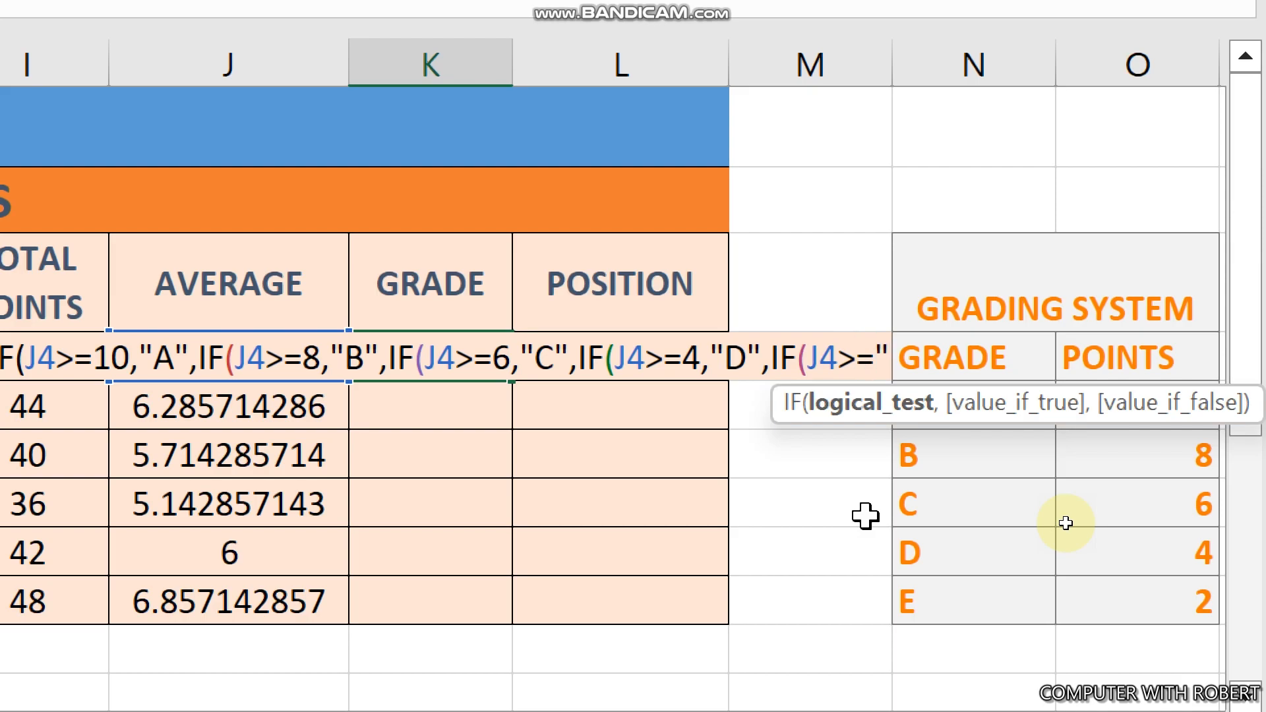
type("J4>=2")
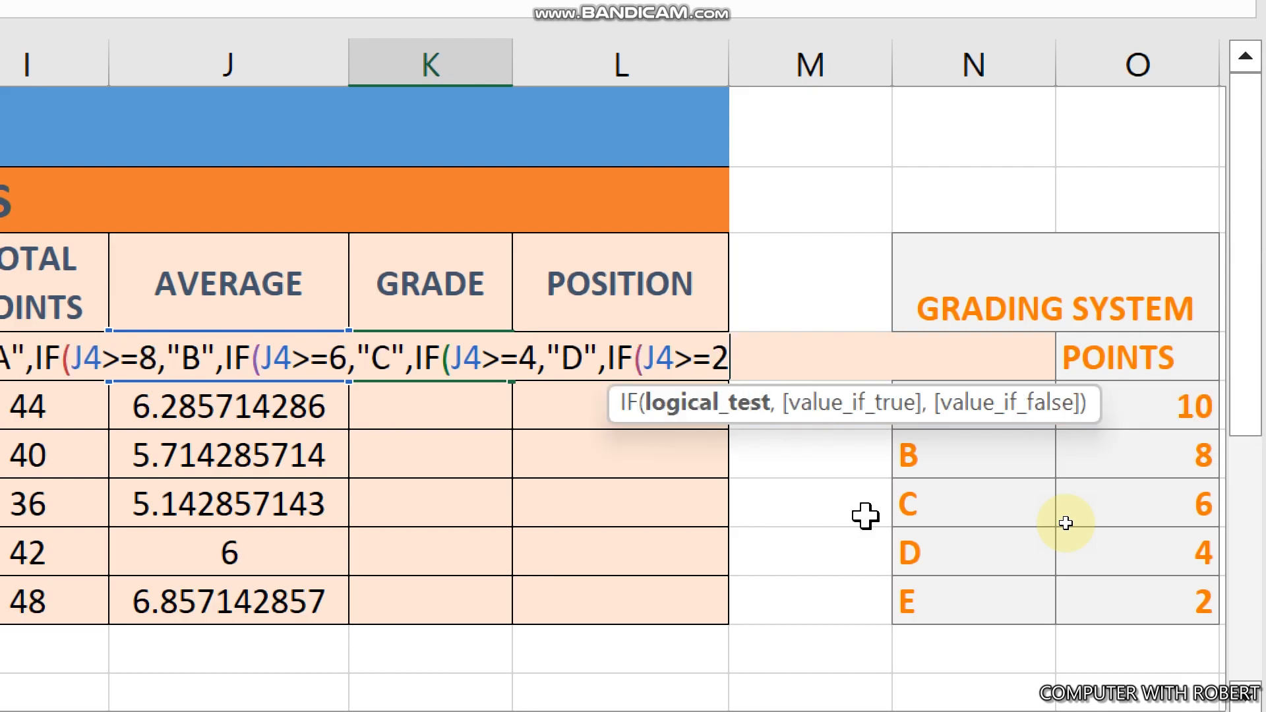
type(",")
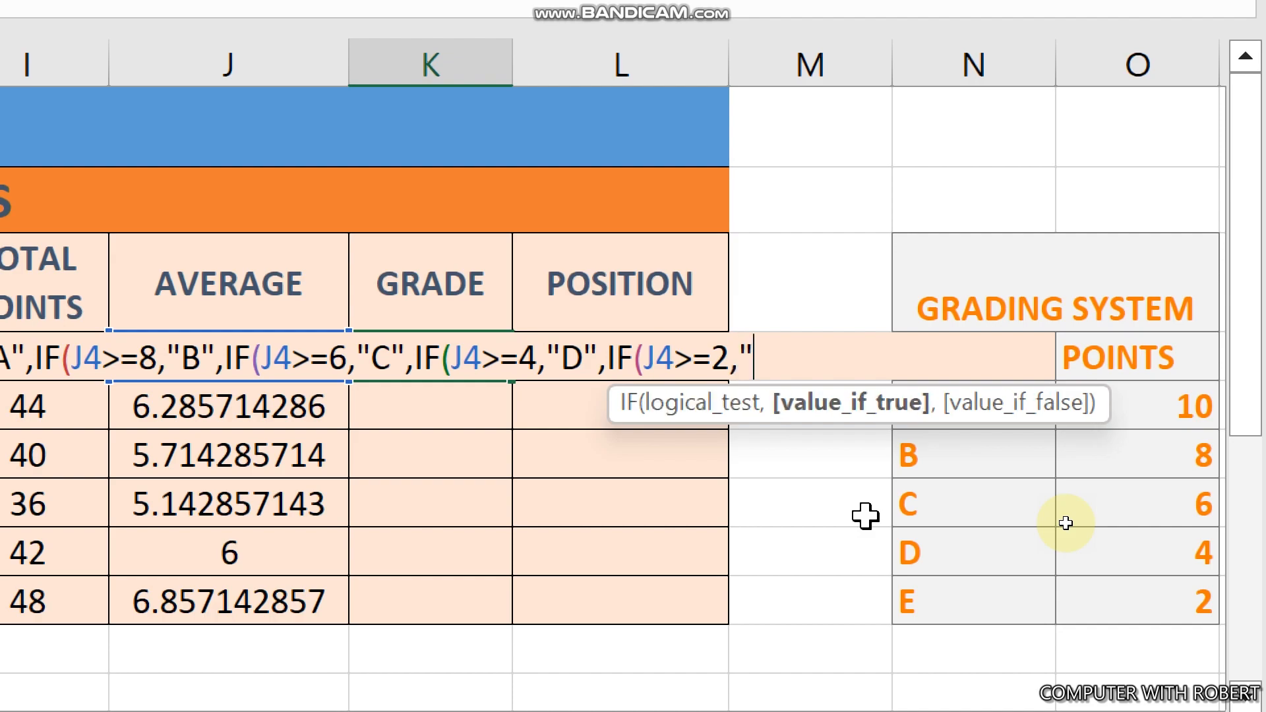
type("\"E\",\"INVALID GRADE")
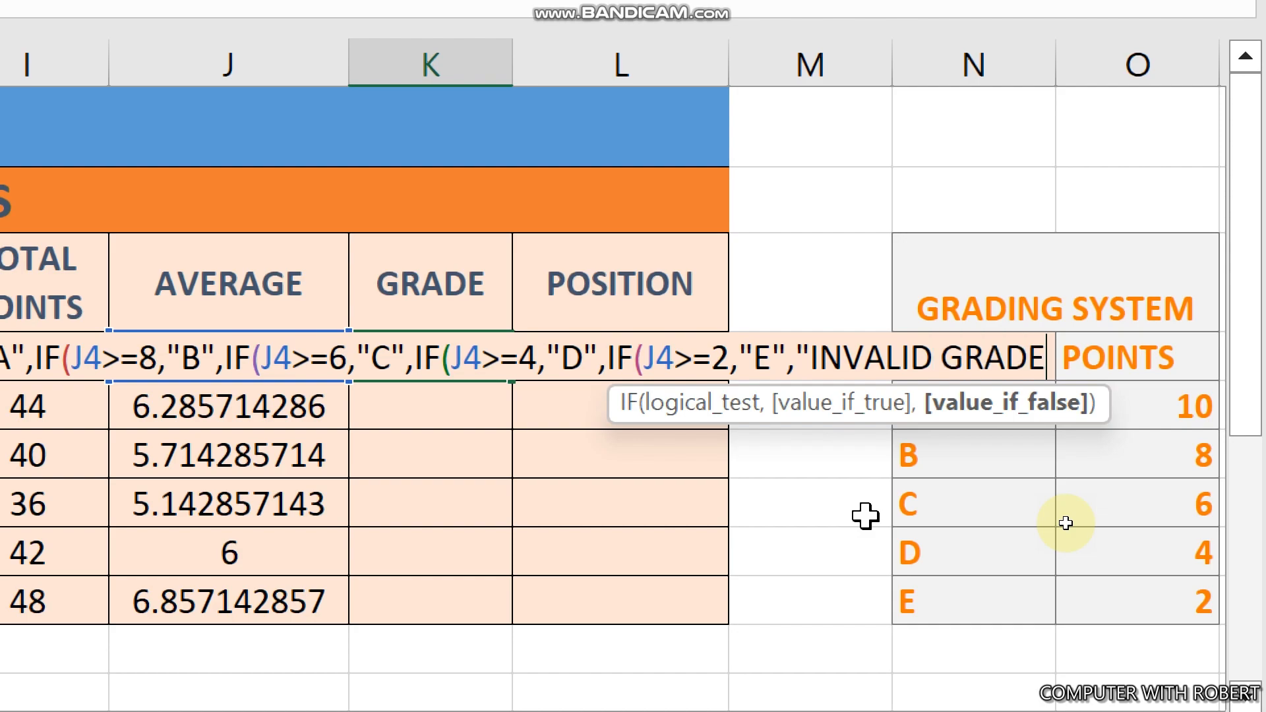
type("\")")
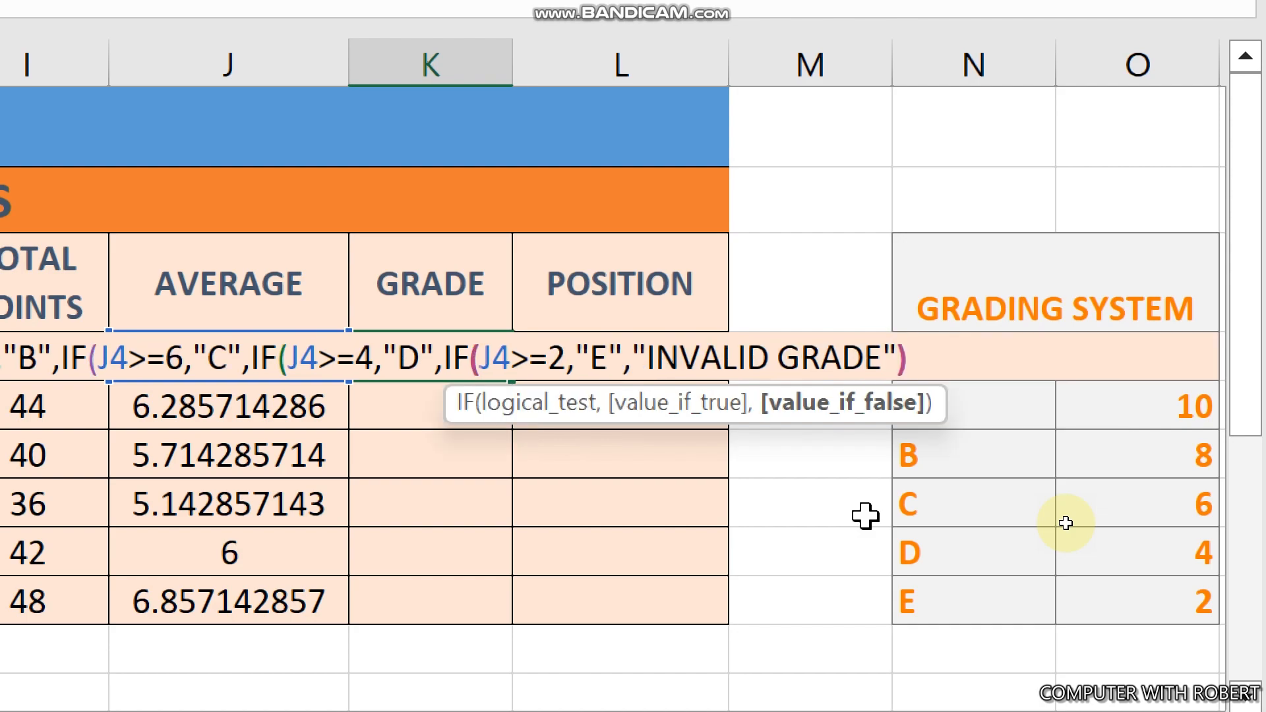
type("))))")
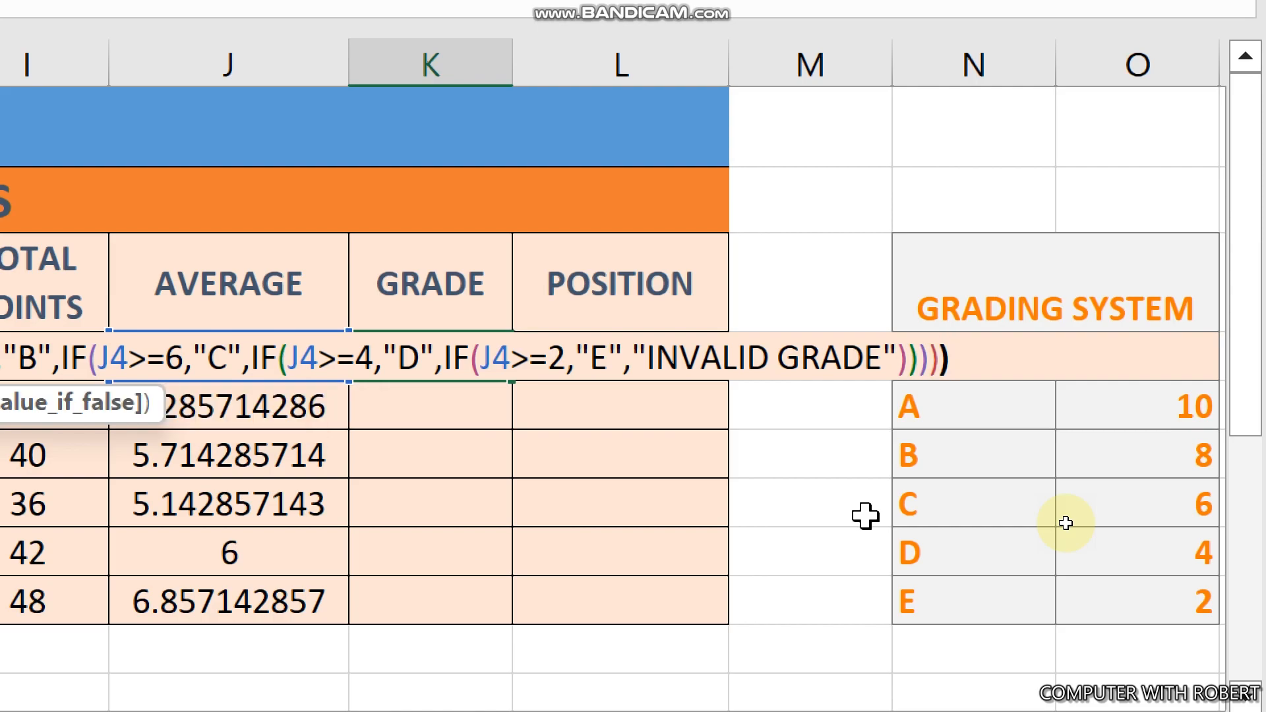
type(")")
Commit the grade formula in K4 and fill it down to K9.
scroll(831, 585, "left", 2)
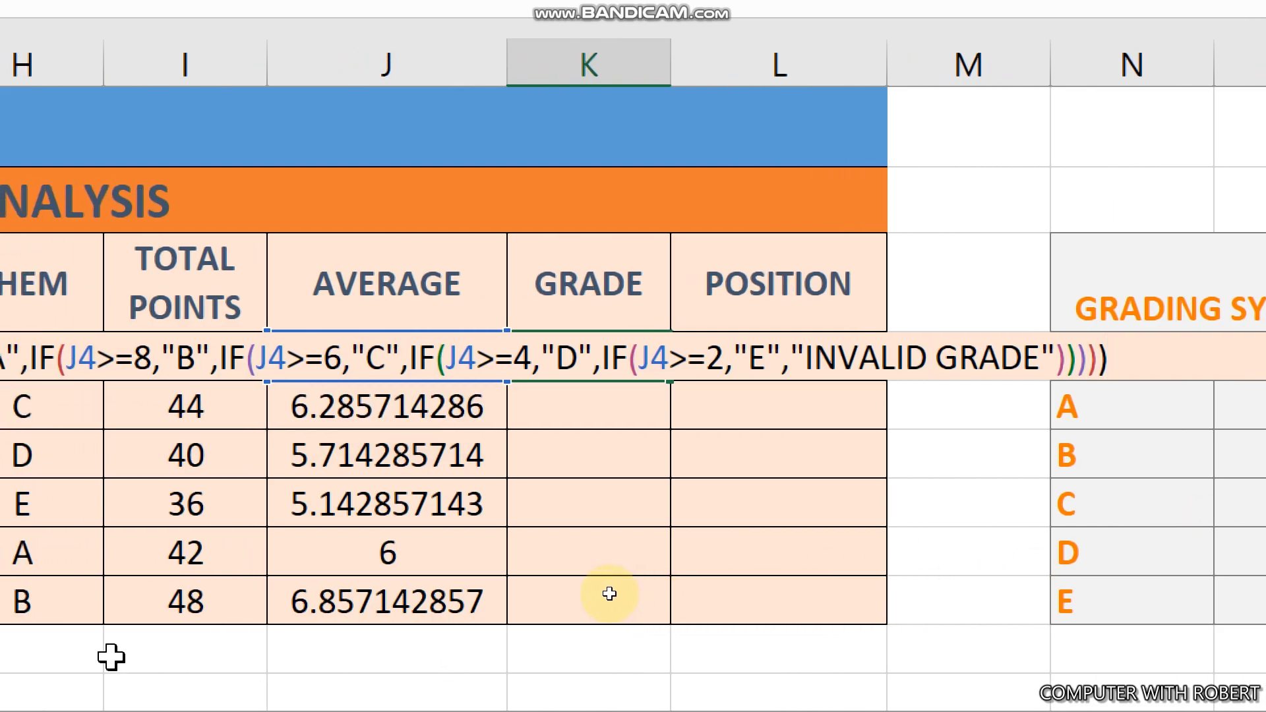
key("Return")
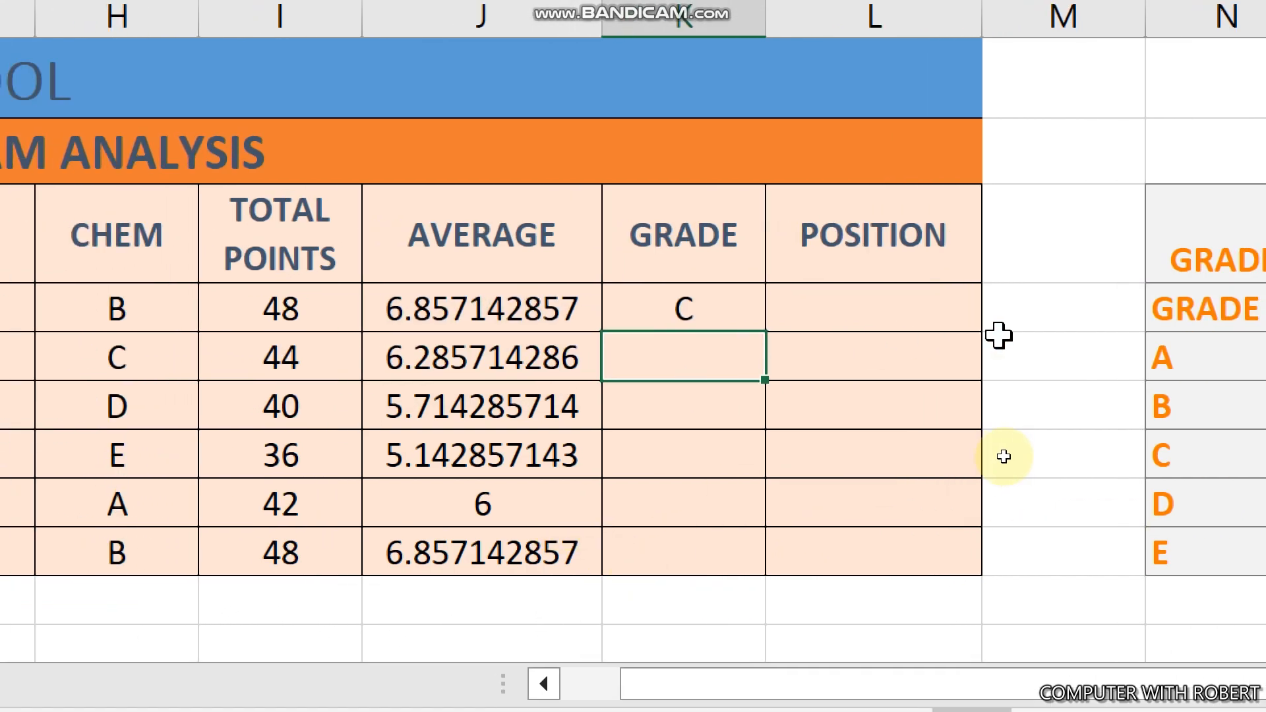
left_click(633, 311)
left_click_drag(768, 334, 734, 567)
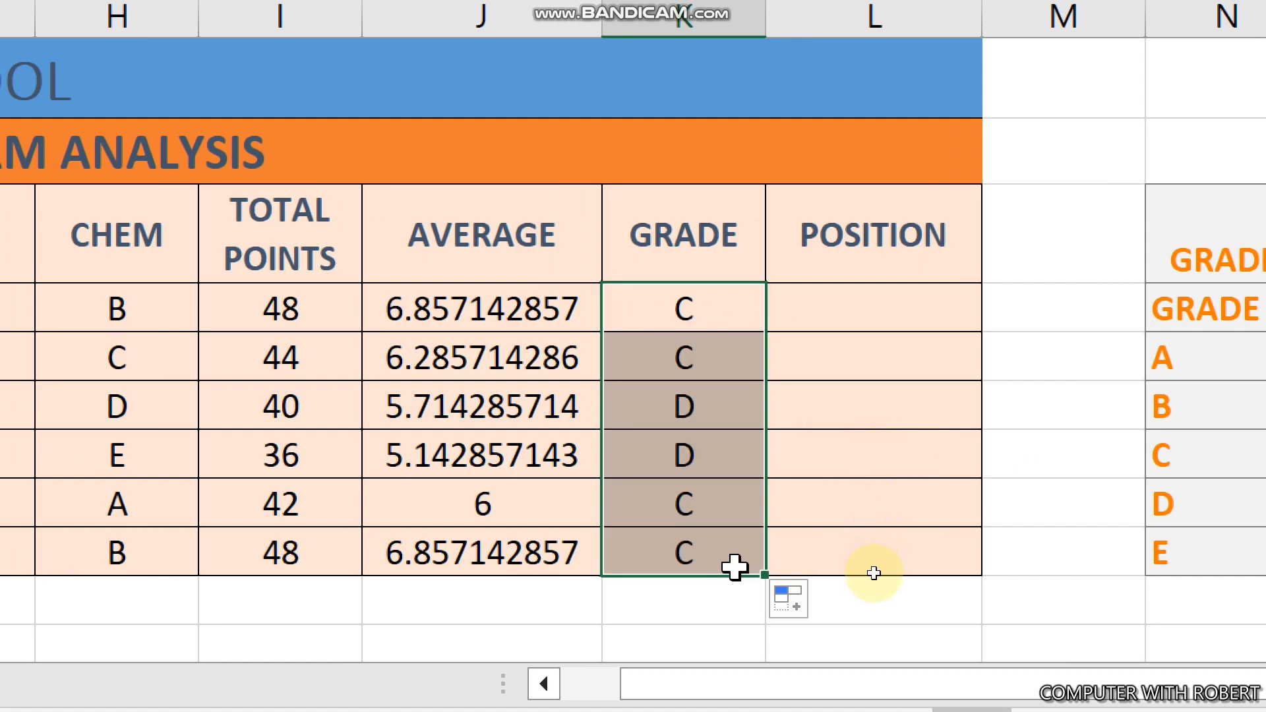
Check the grade in K7 against that student's average, total points, subject grades and name along row 7.
left_click(685, 455)
key("Left")
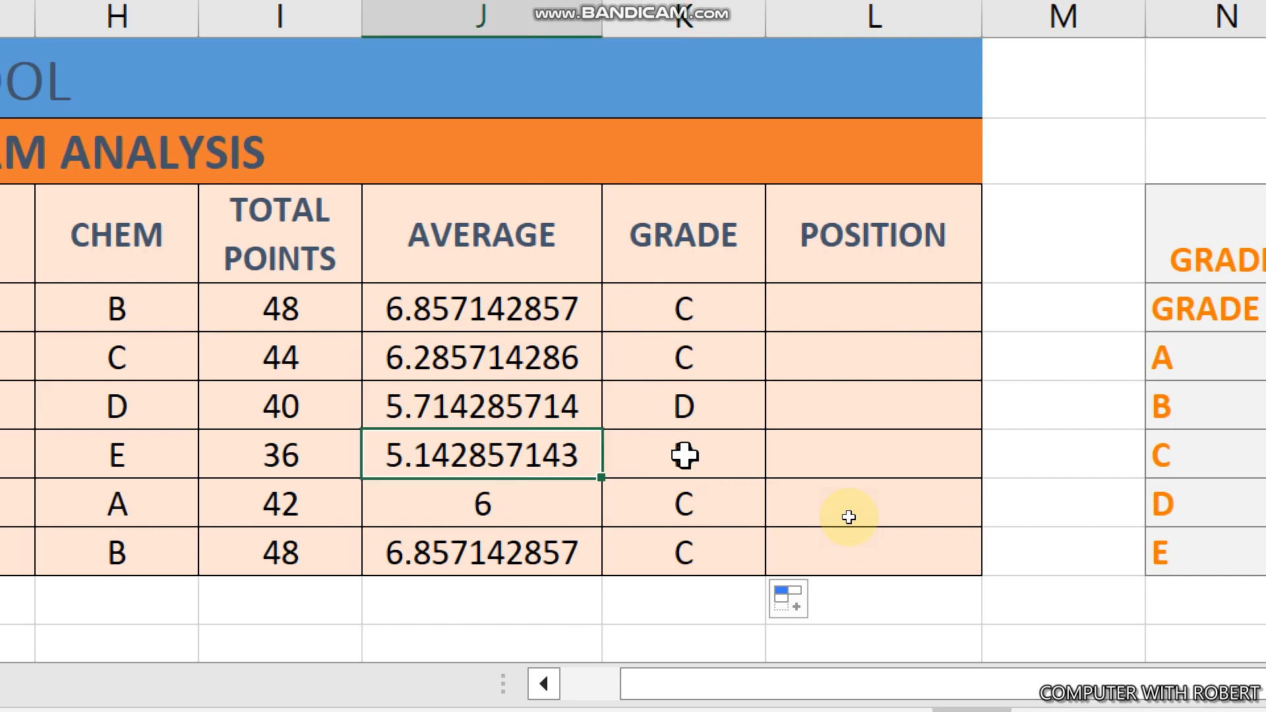
key("Left")
key("Left")
key("Left")
key("Left")
key("Left")
key("Left")
key("Left")
key("Right")
key("Left")
key("Left")
key("Left")
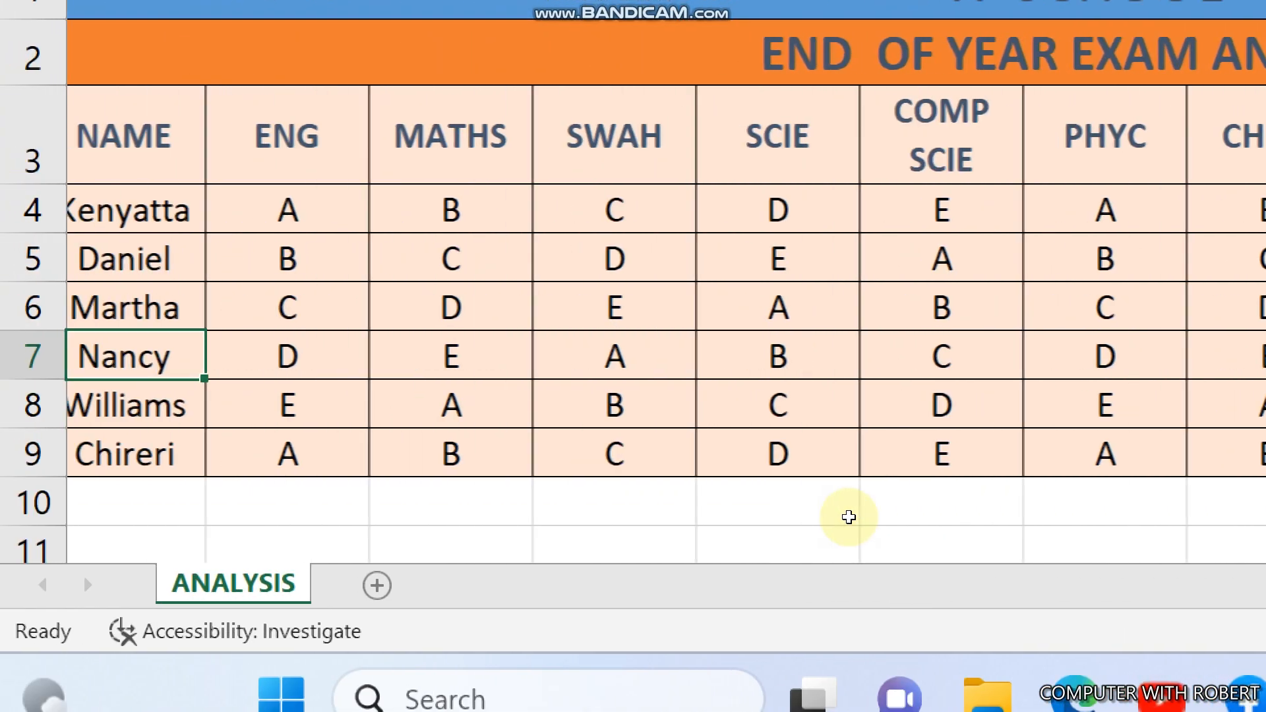
key("Right")
key("Right")
key("Right")
key("Right")
key("Right")
key("Right")
key("Right")
key("Right")
key("Right")
key("Right")
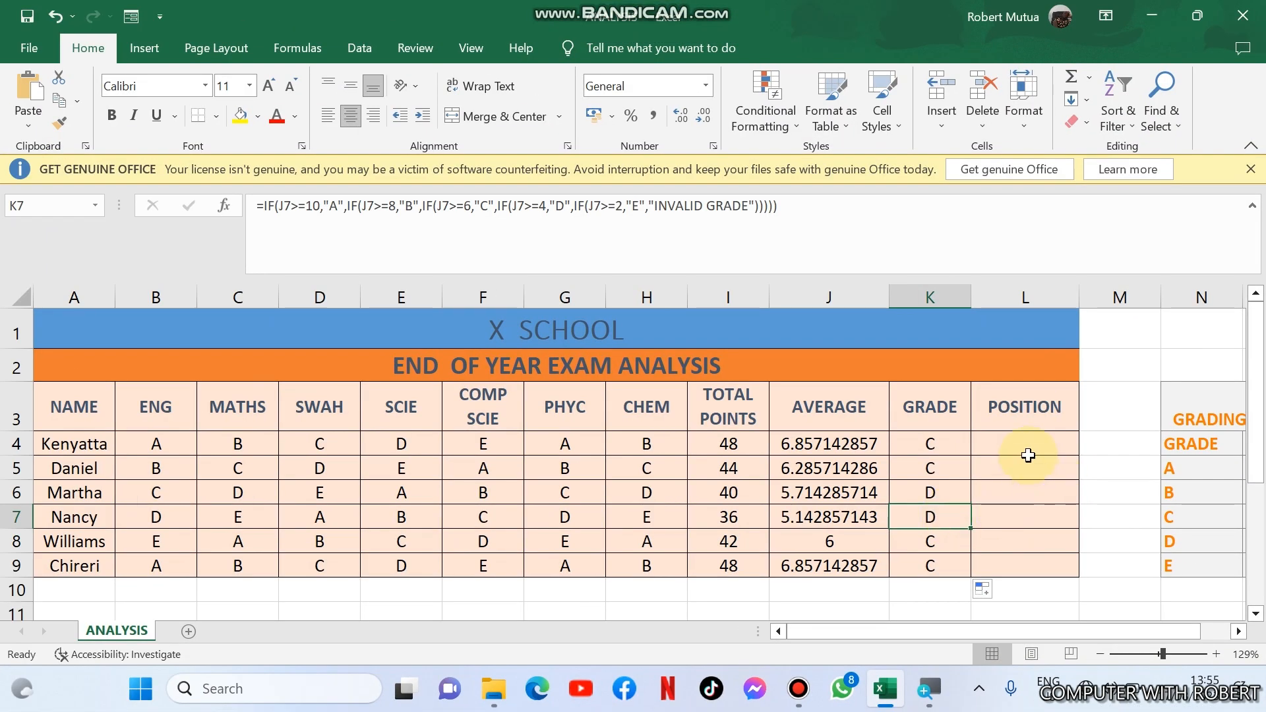
left_click(1032, 434)
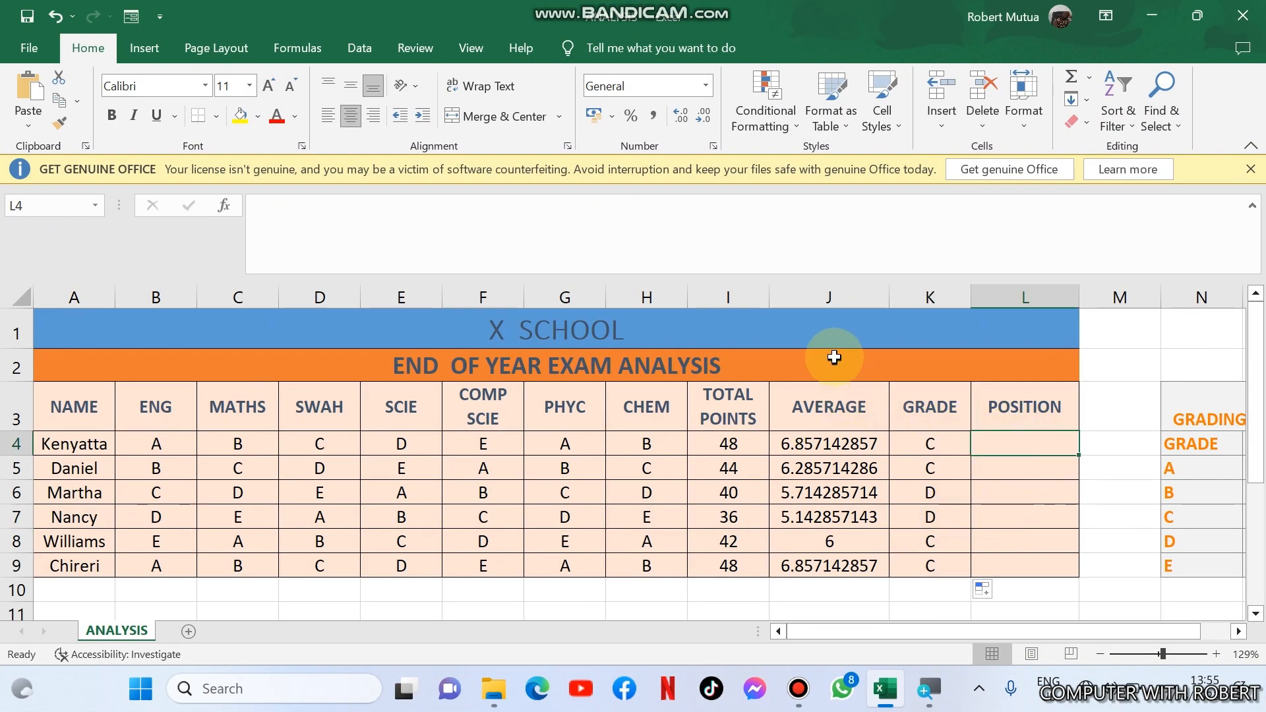
left_click(834, 288)
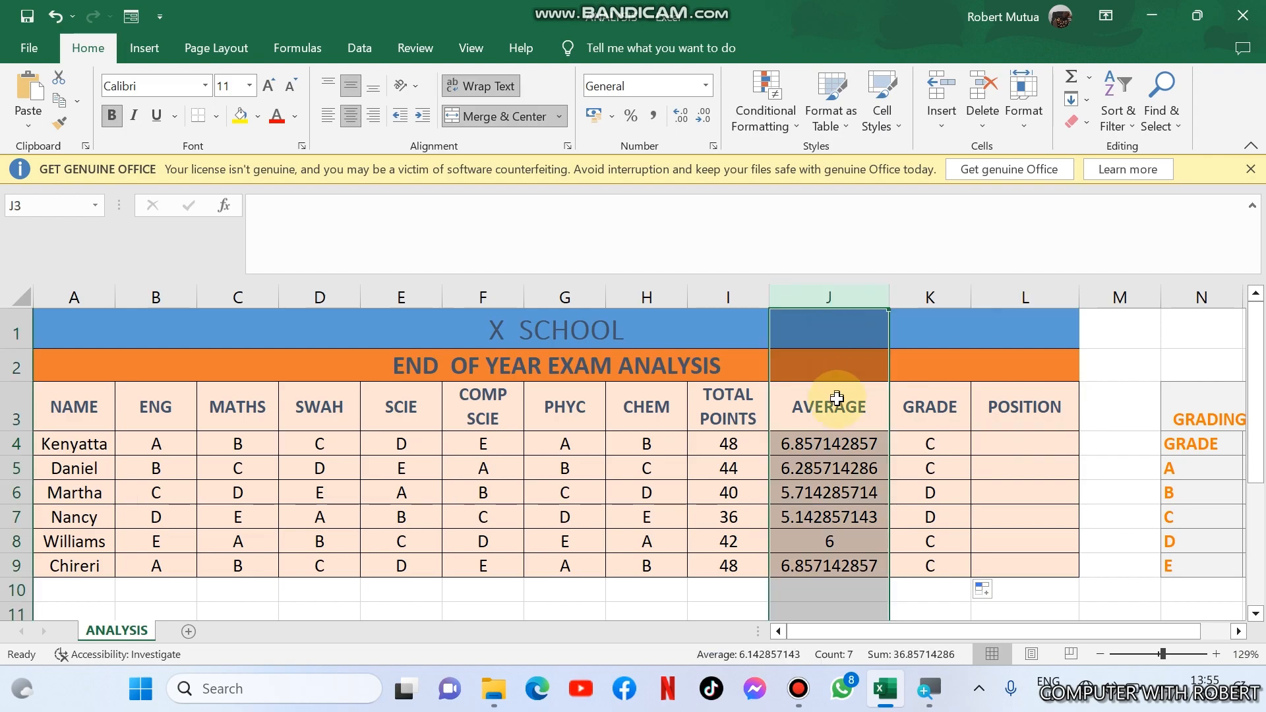
left_click(835, 471)
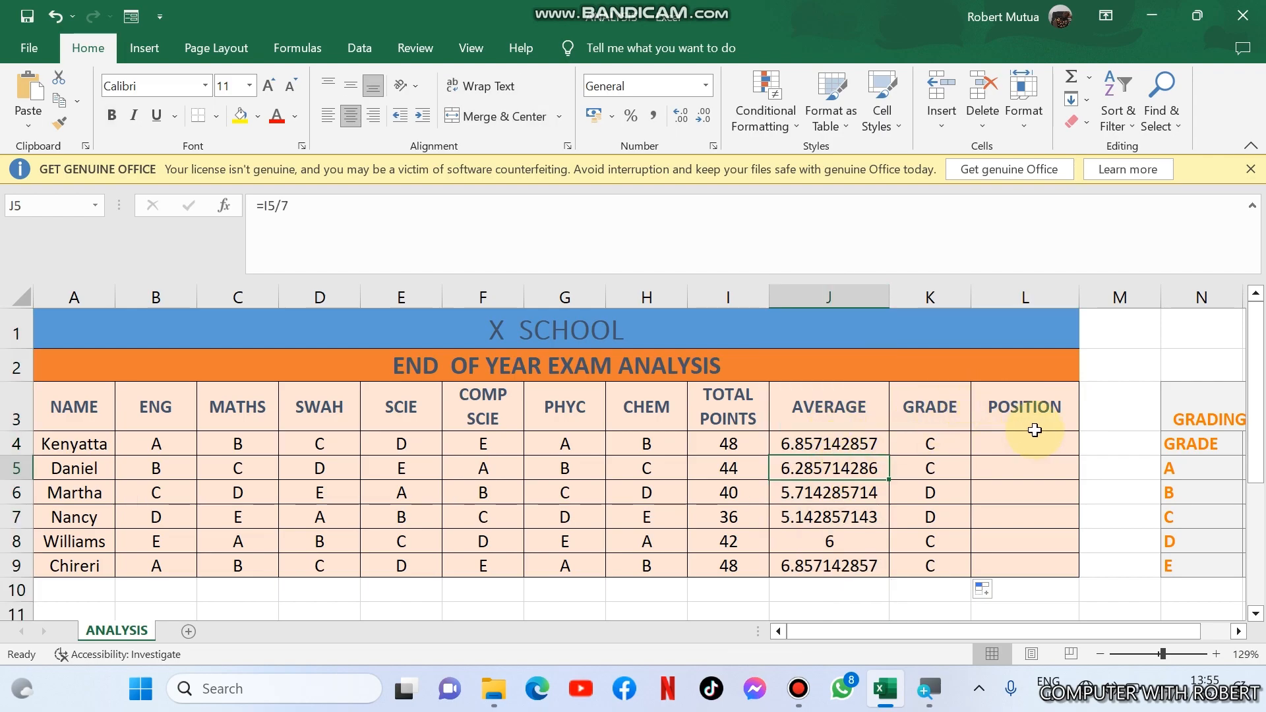
Define the name X for the average range J4:J9.
left_click(841, 442)
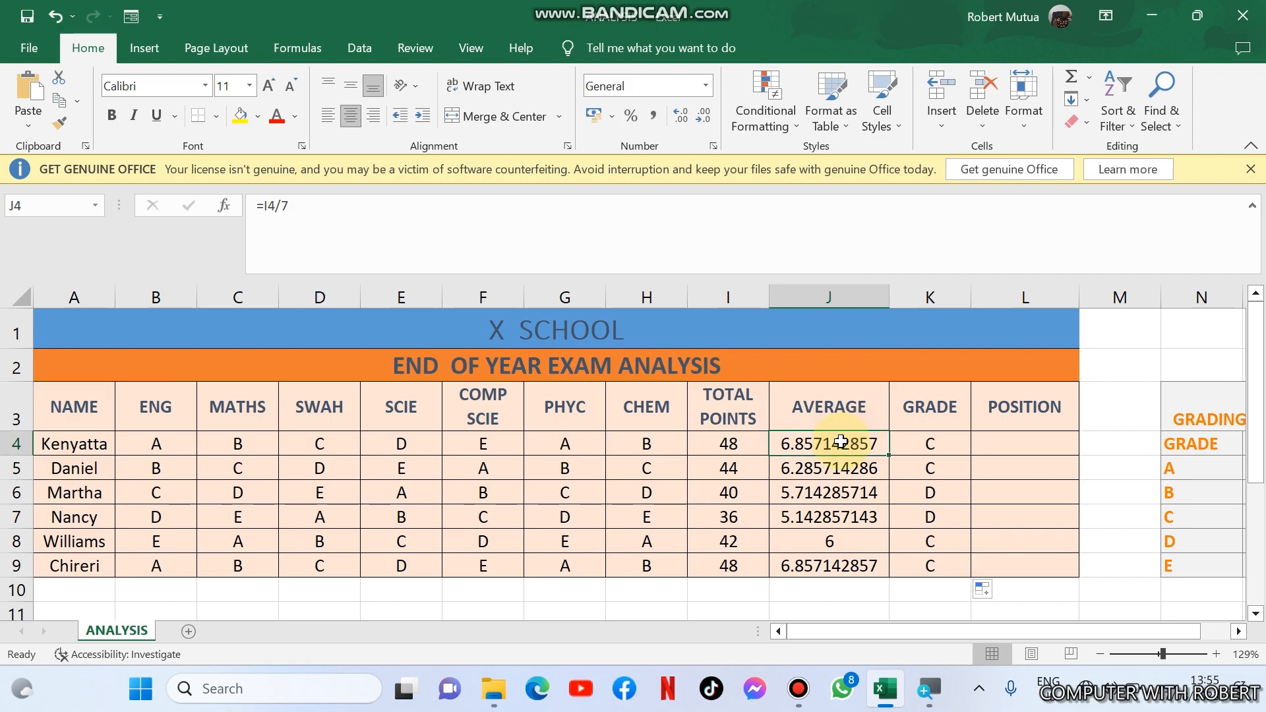
left_click_drag(840, 453, 845, 566)
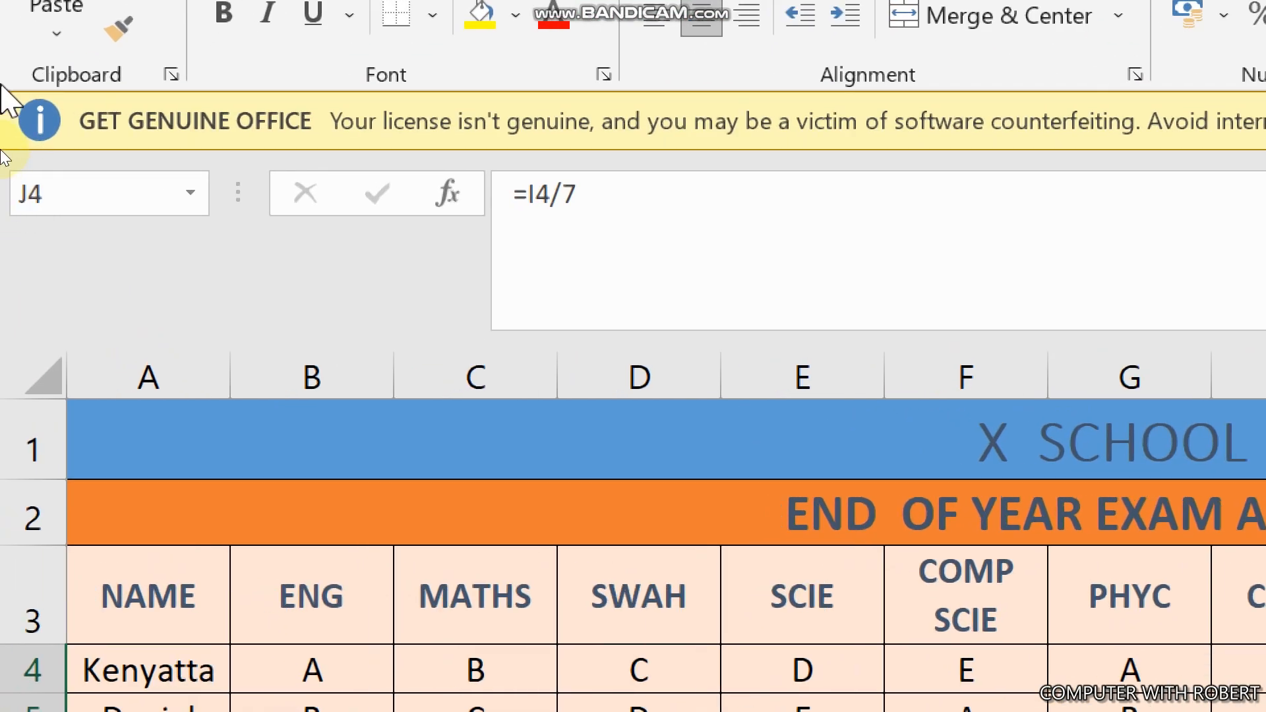
left_click(37, 201)
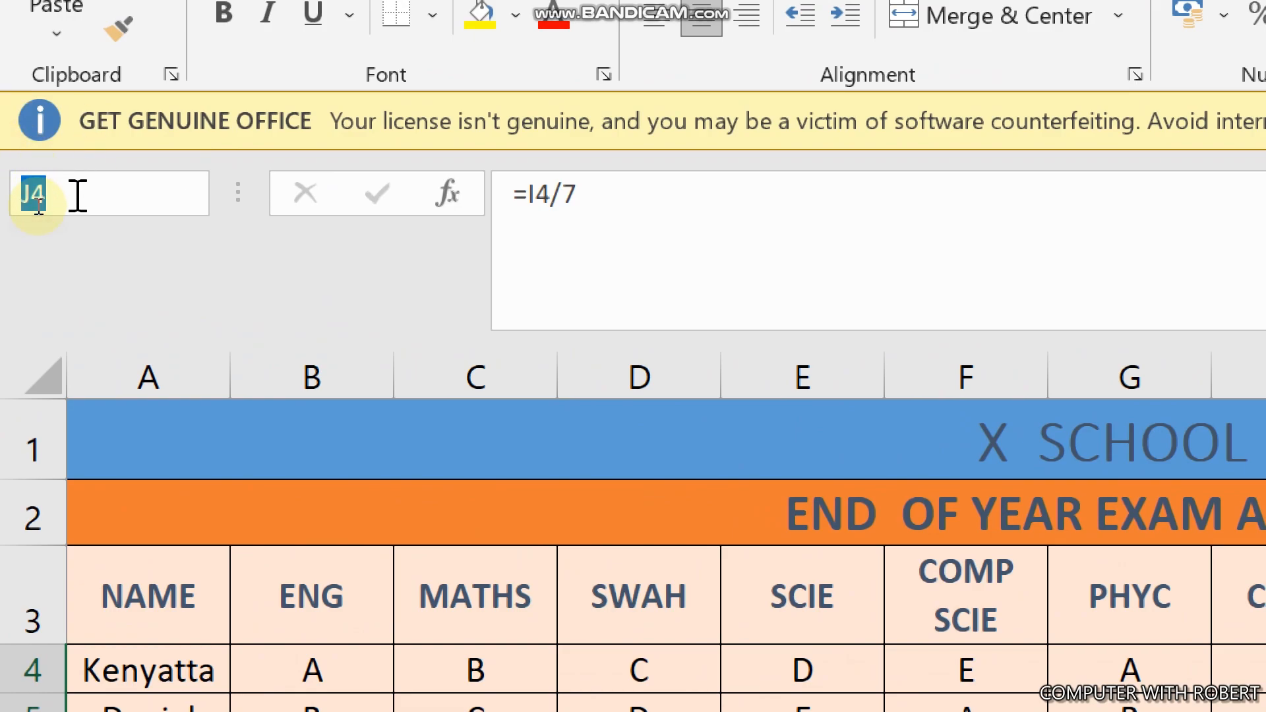
type("X")
key("Return")
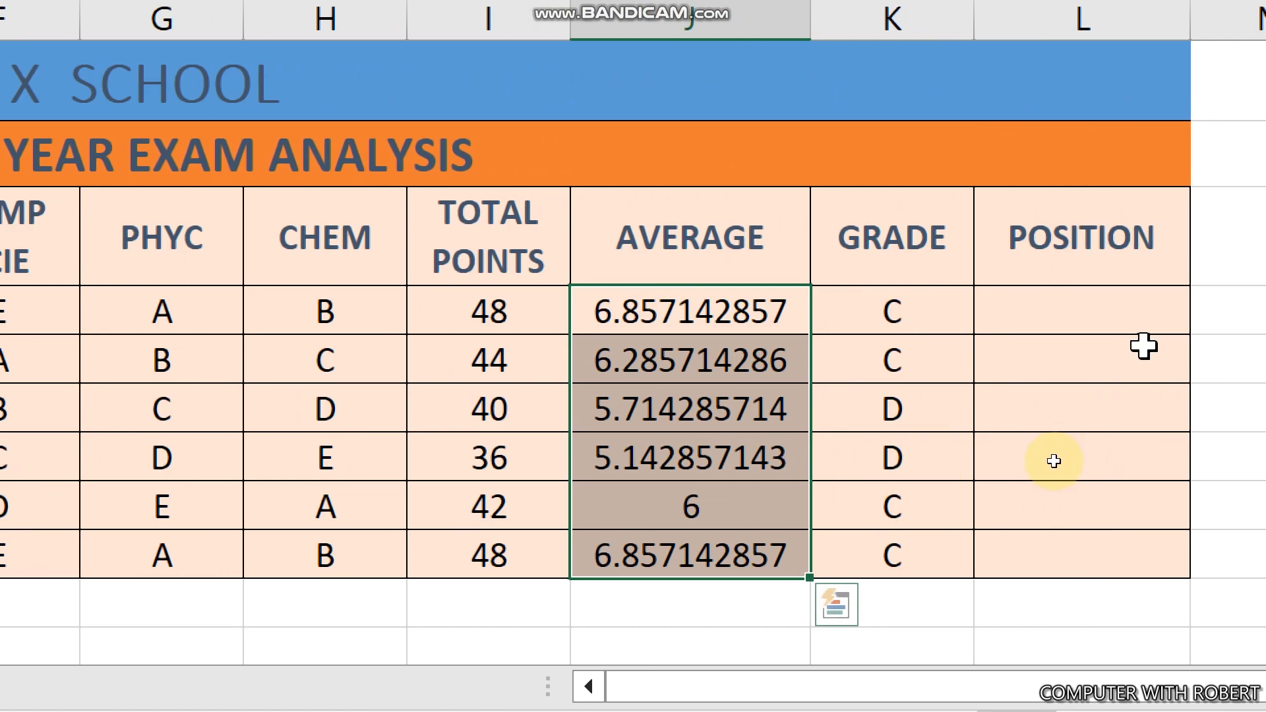
Enter the position formula =RANK(J4,X) in L4 and fill it down to L9.
left_click(1062, 314)
type("=R")
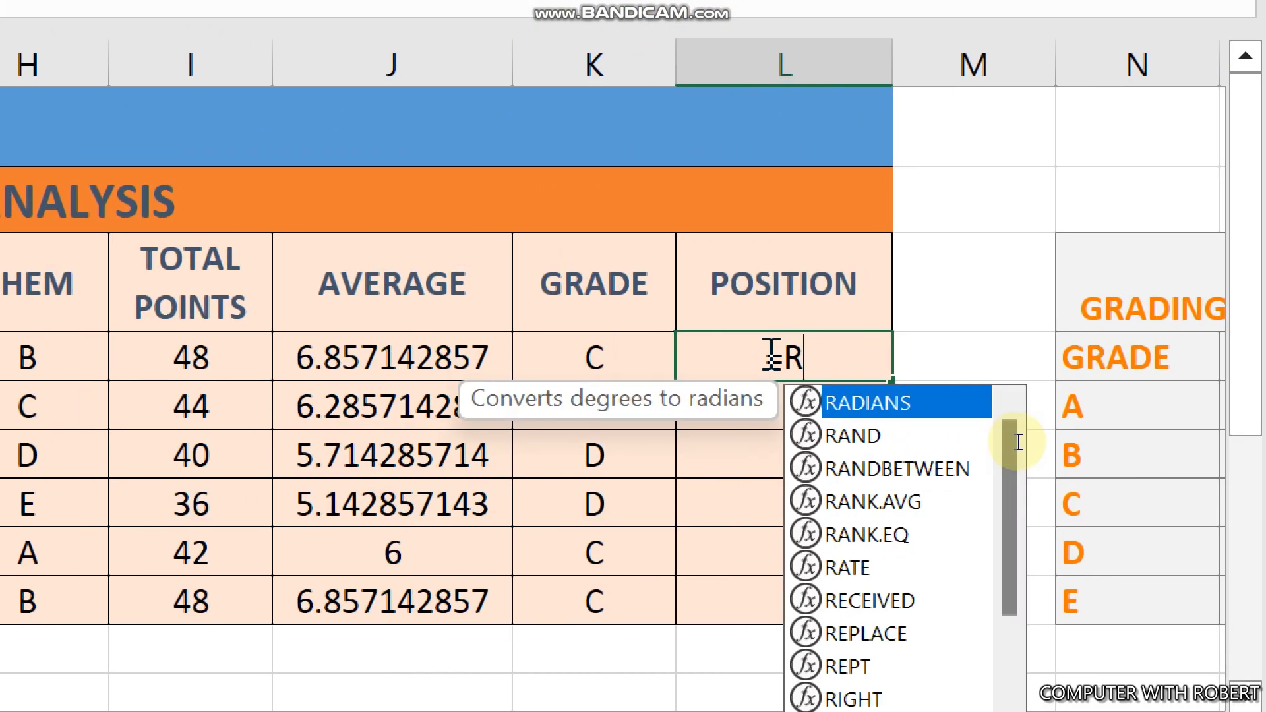
type("ANK(")
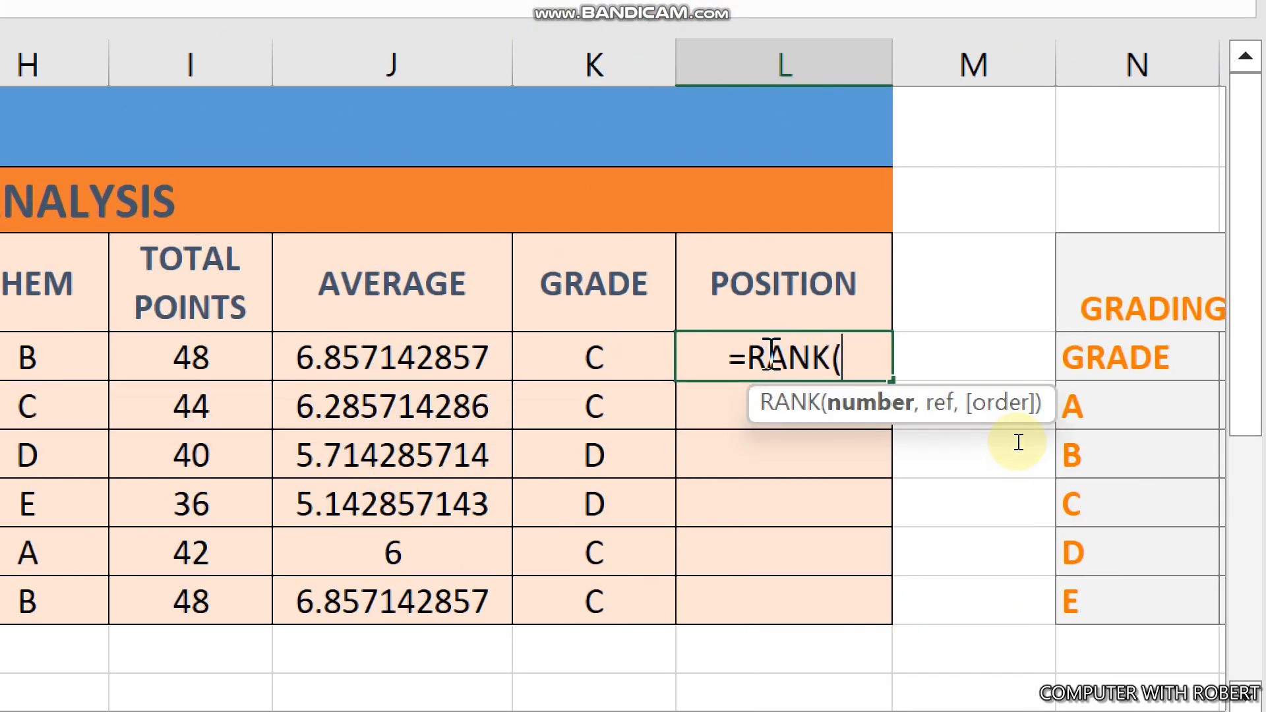
left_click(410, 355)
type(",X")
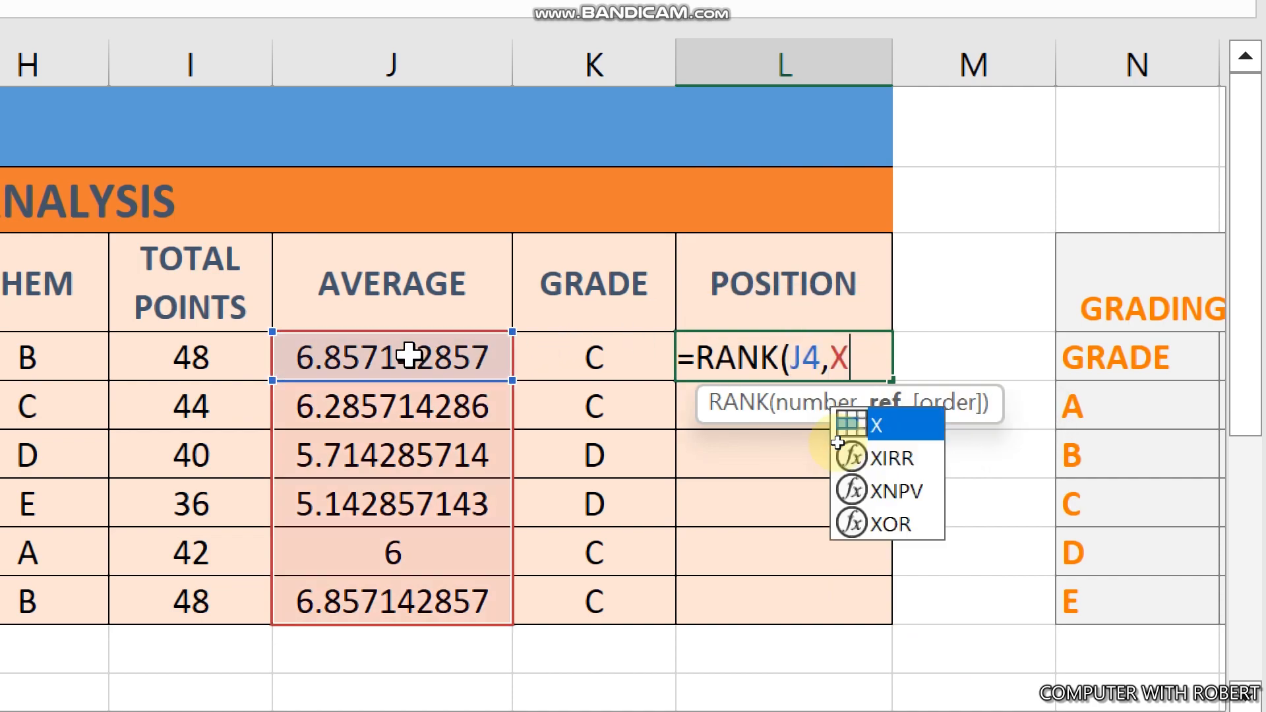
type(")")
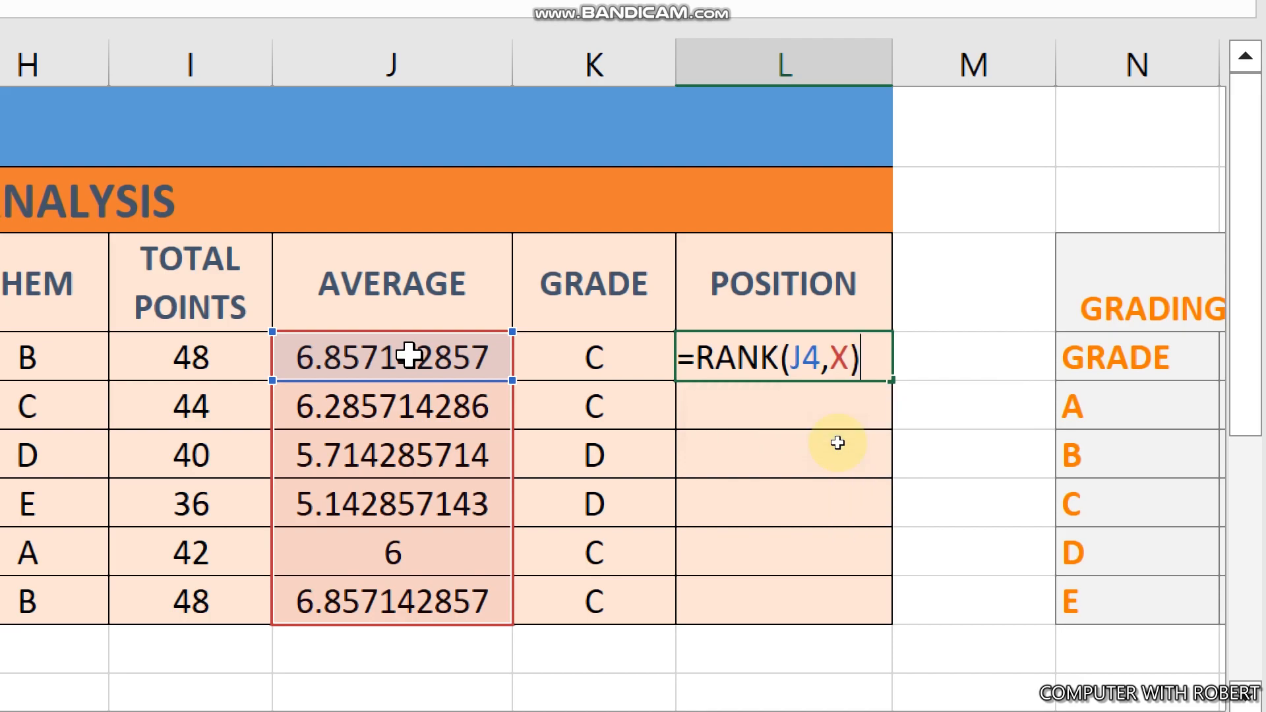
key("Return")
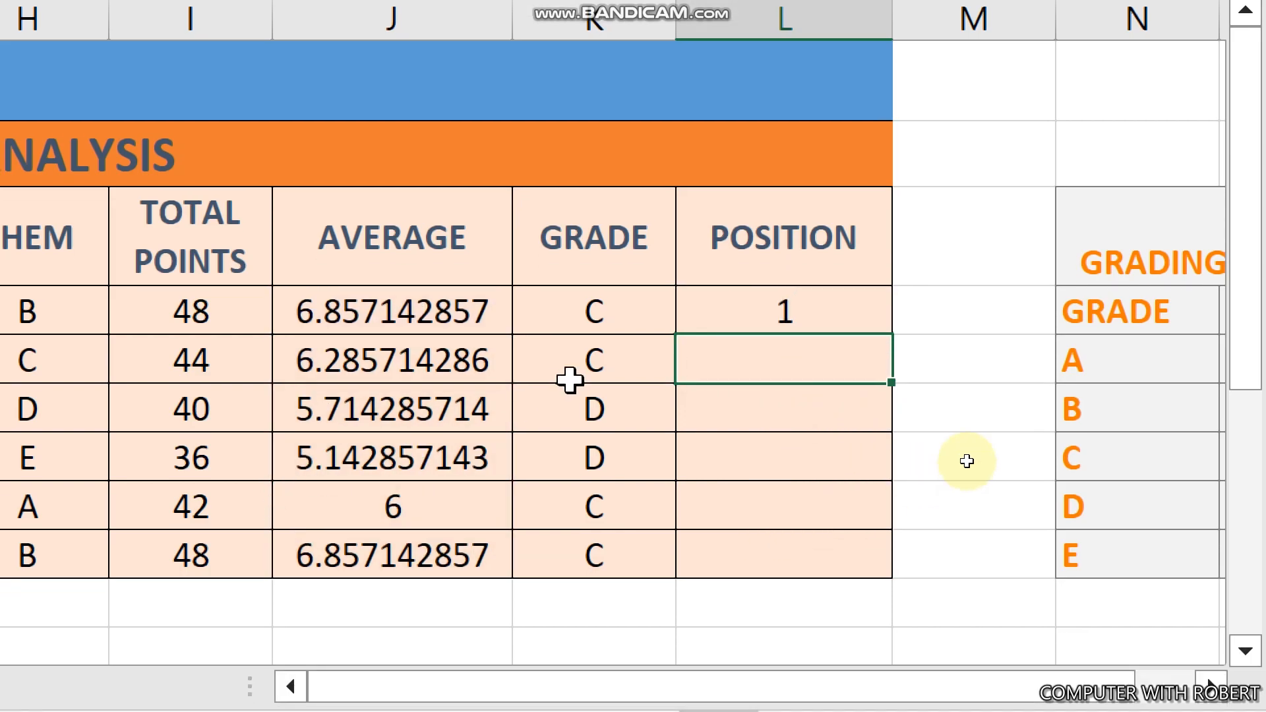
left_click(805, 353)
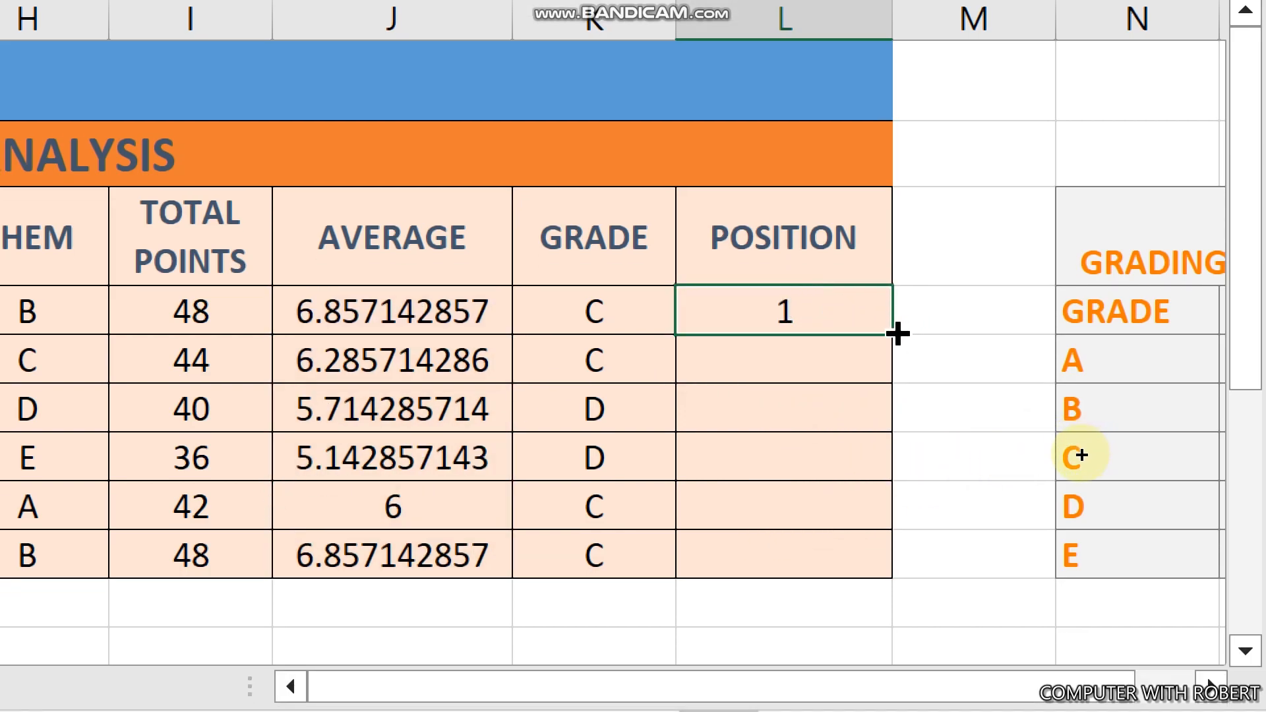
left_click_drag(897, 333, 870, 568)
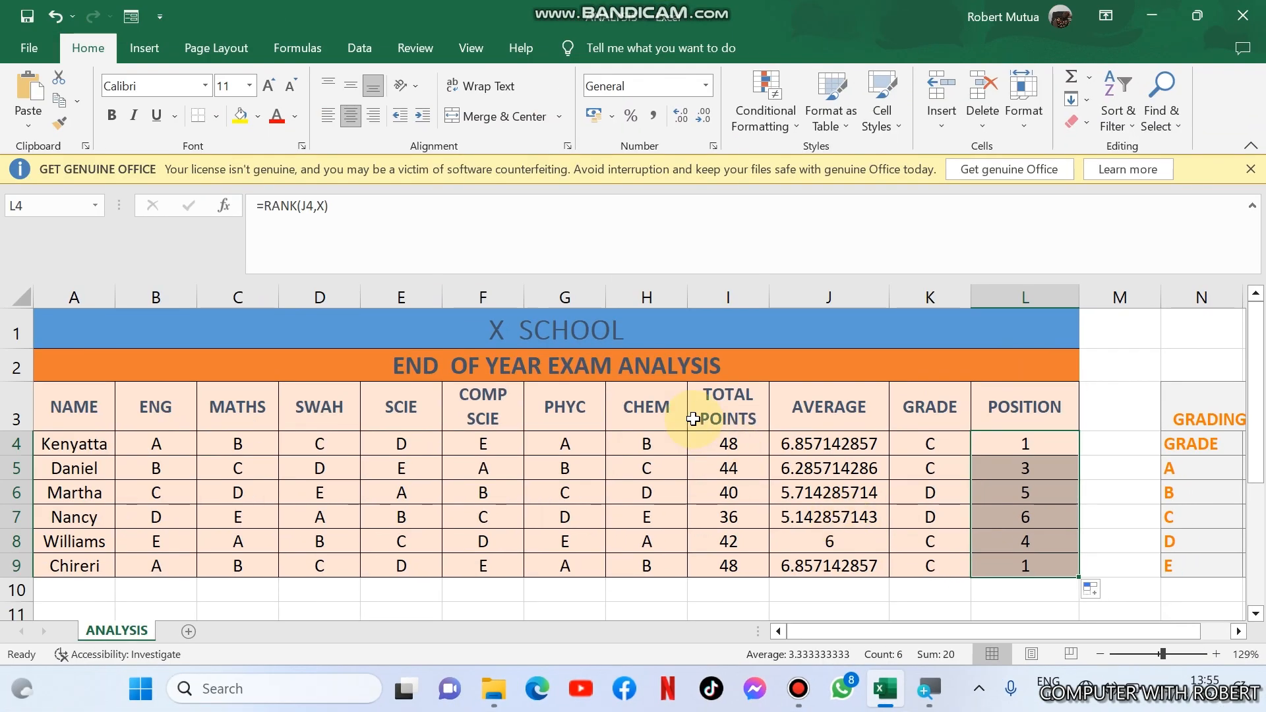
Custom-sort the student table A3:L9 by POSITION, on cell values, from smallest to largest.
left_click(616, 441)
left_click_drag(68, 404, 1022, 562)
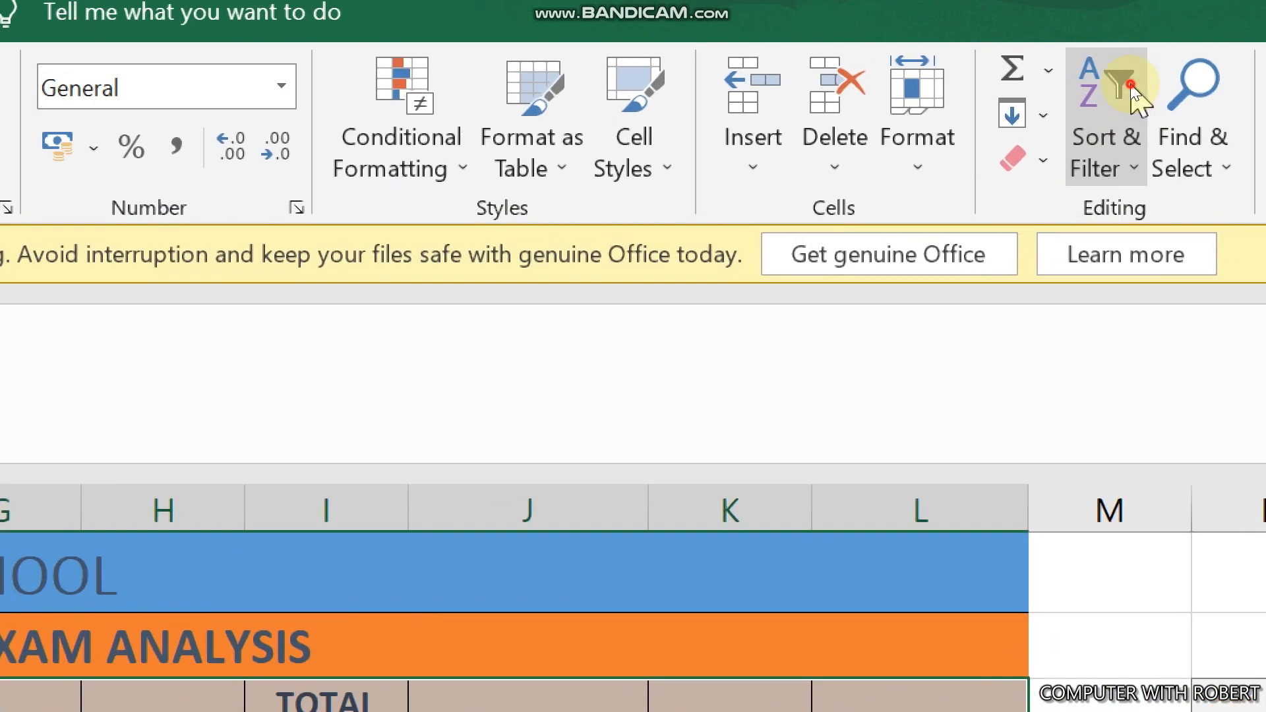
left_click(1130, 93)
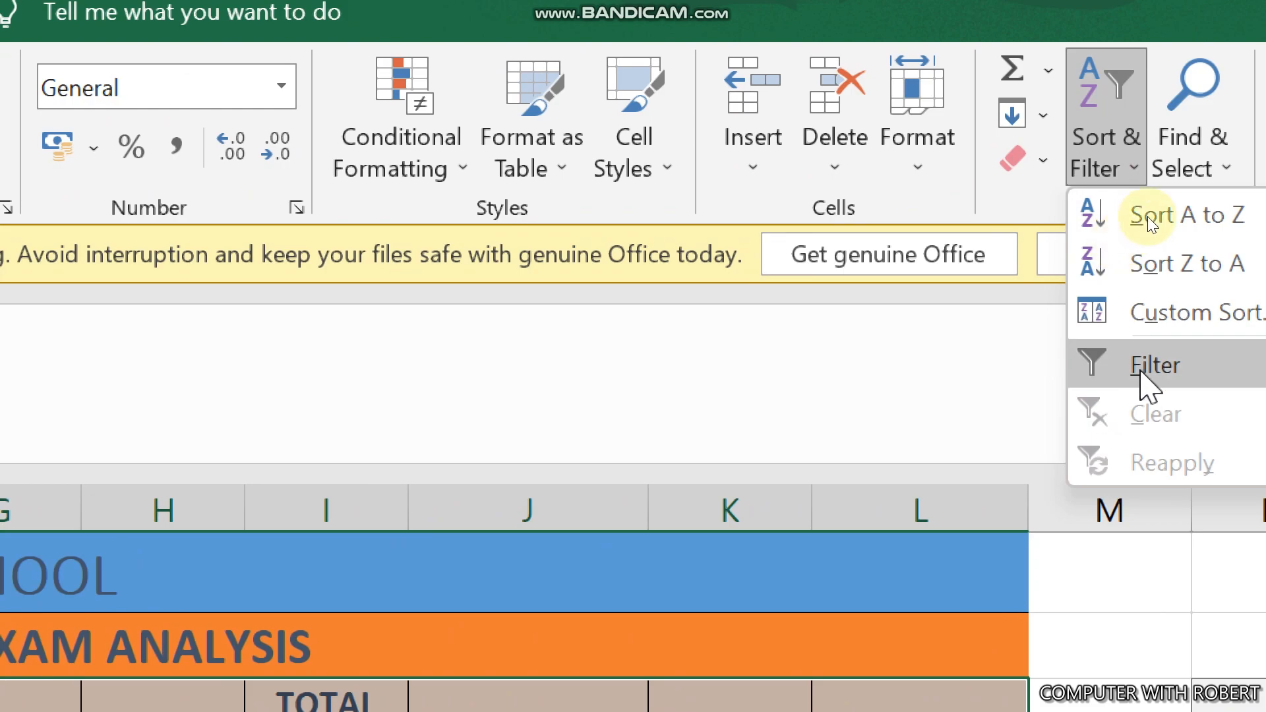
left_click(1186, 313)
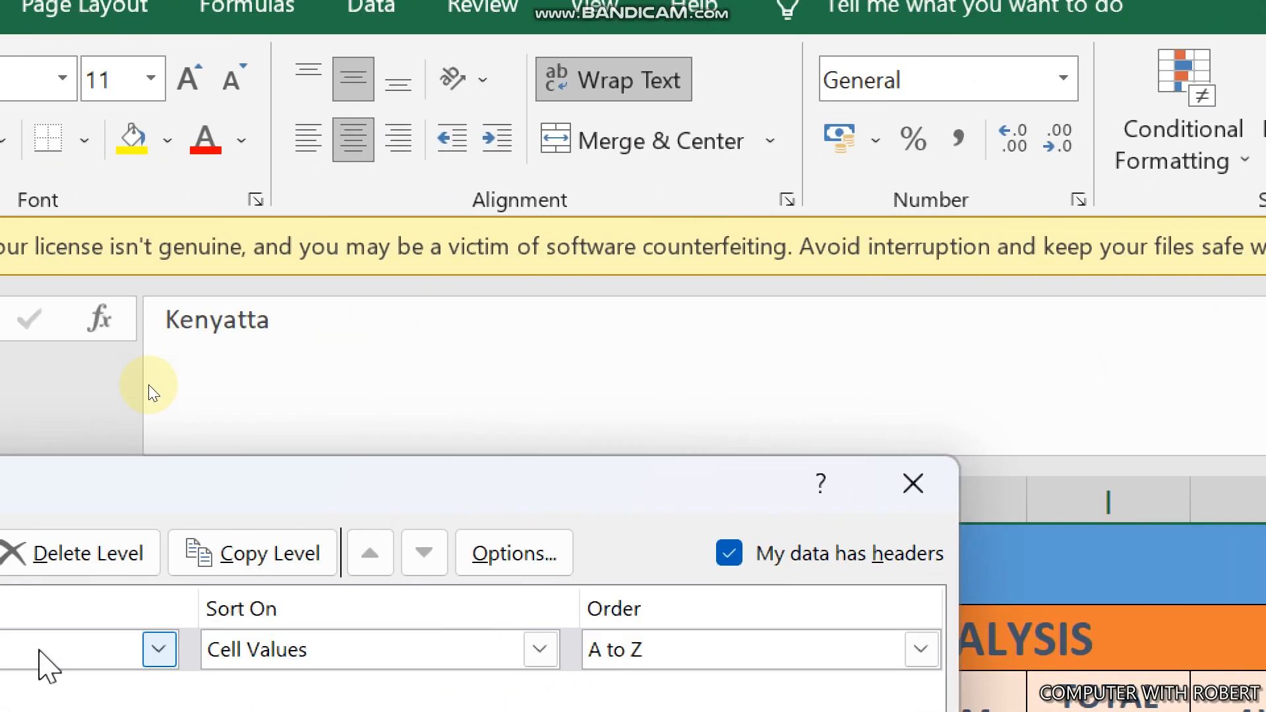
left_click(133, 654)
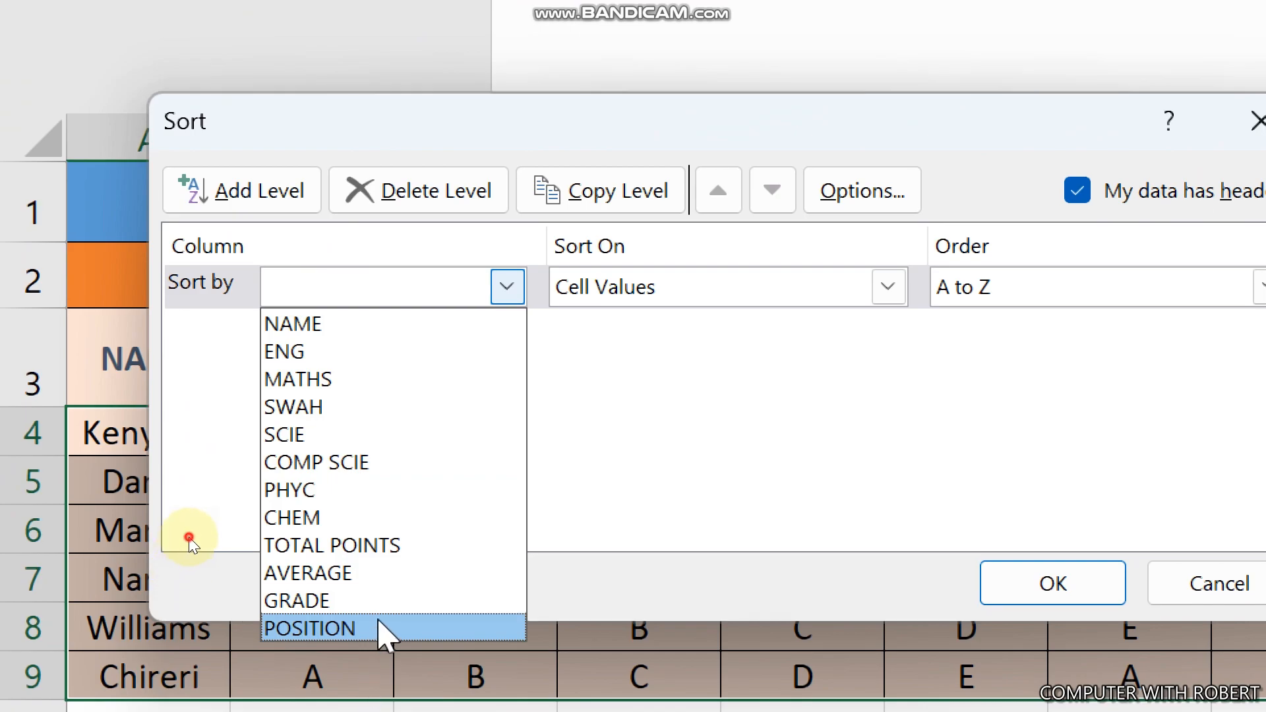
left_click(381, 706)
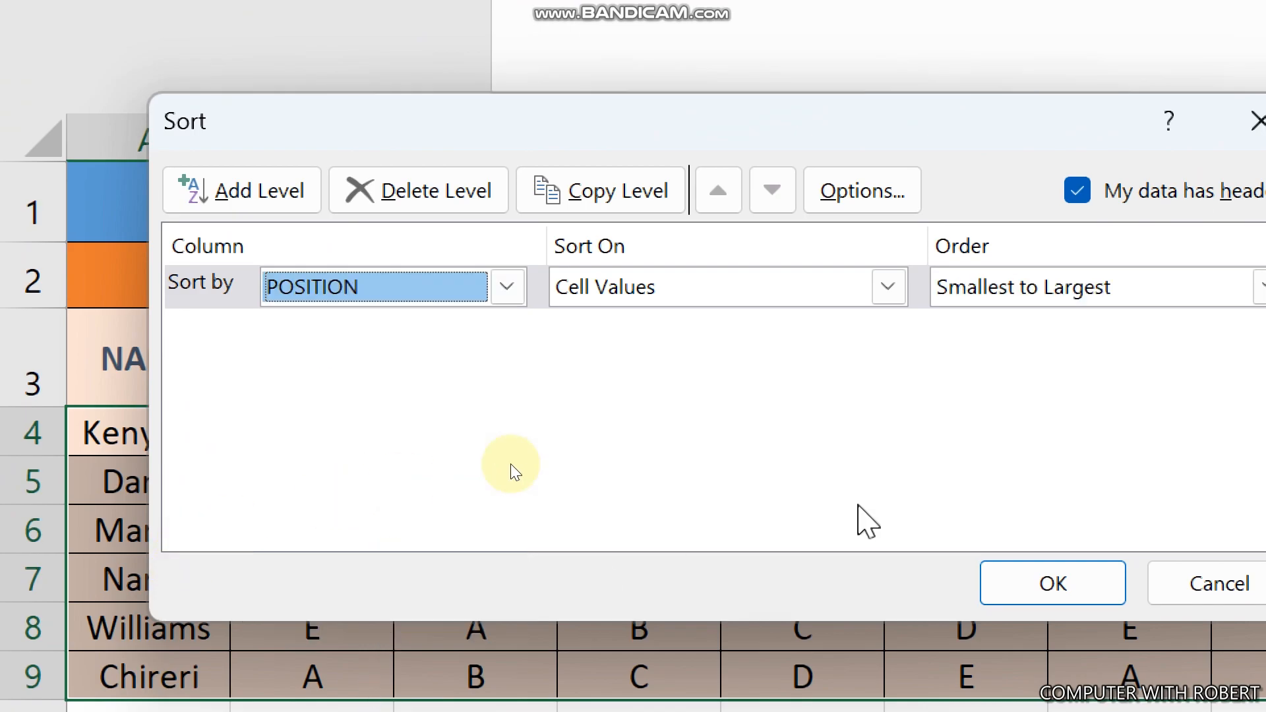
left_click(999, 590)
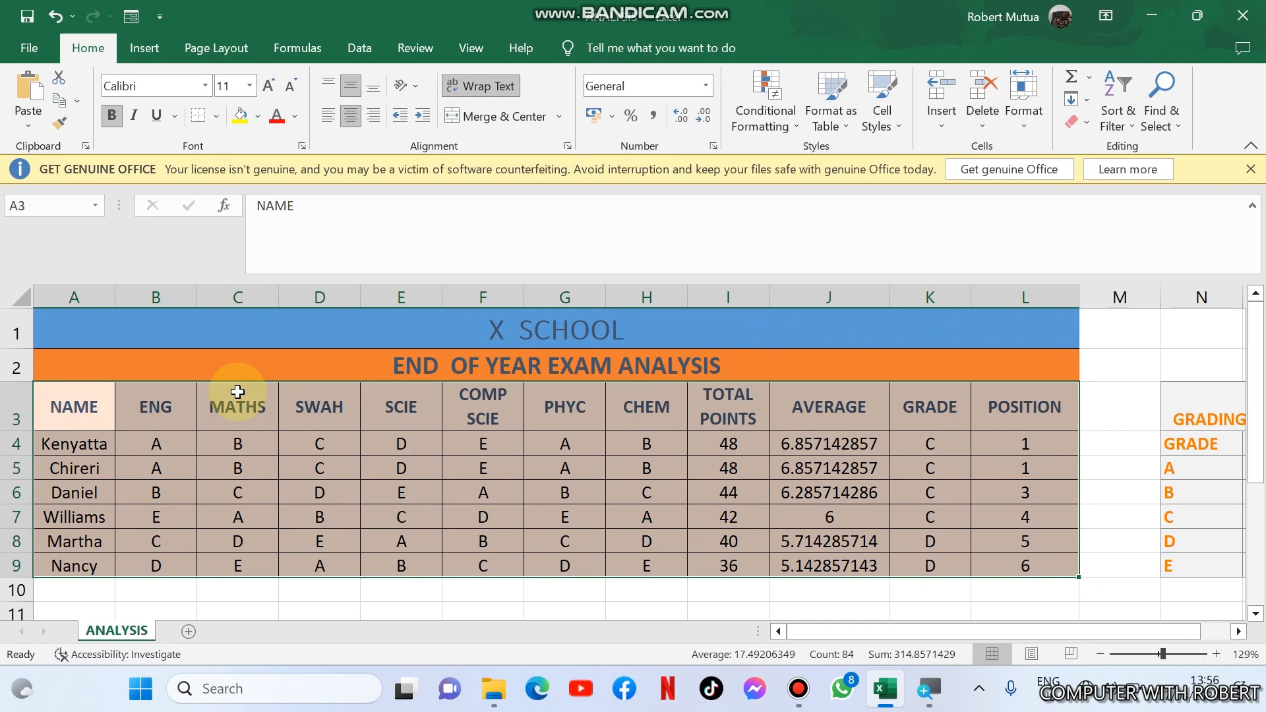
Check the new order of the sorted table student by student, from row 4 through row 9.
left_click(14, 444)
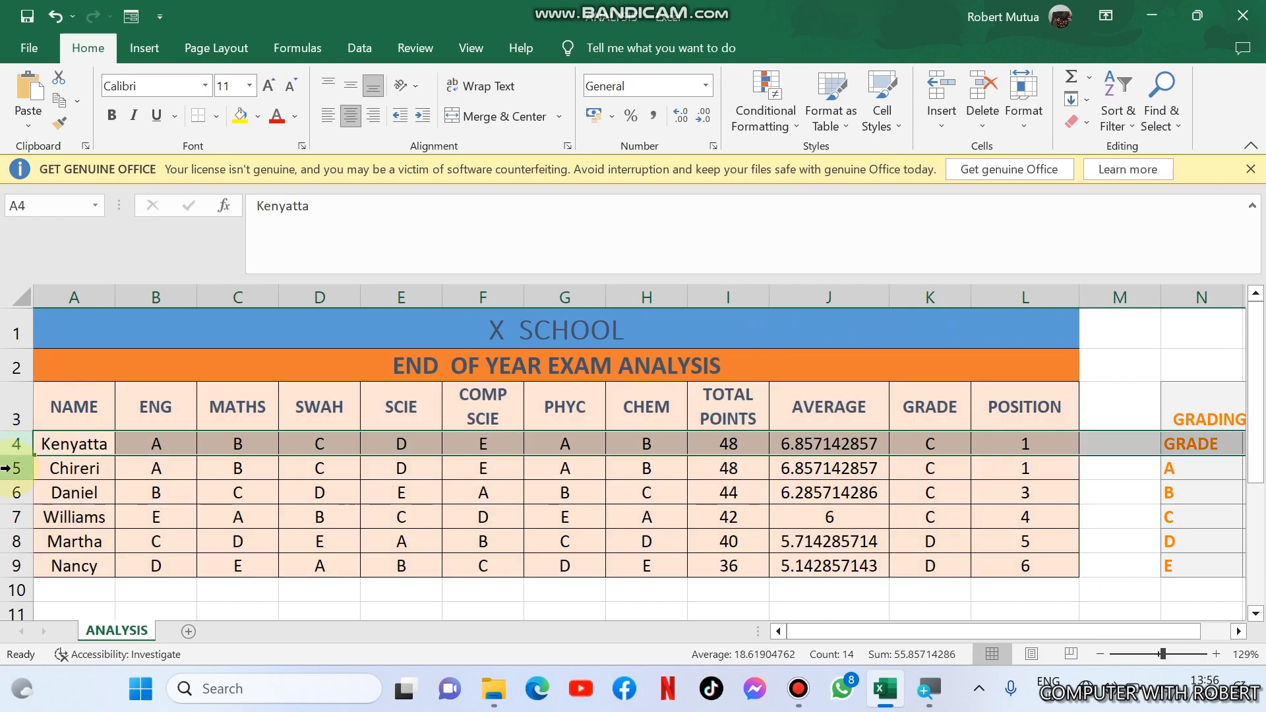
left_click(9, 468)
left_click(12, 493)
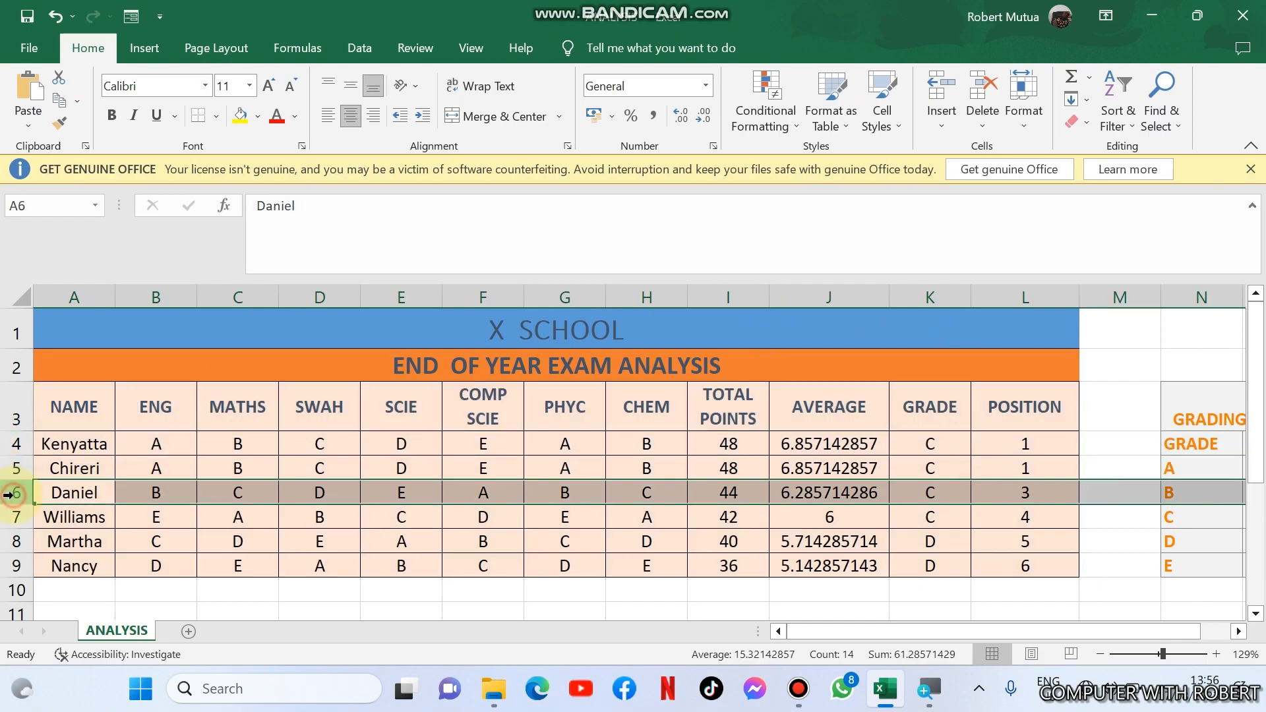
left_click(13, 517)
left_click(14, 541)
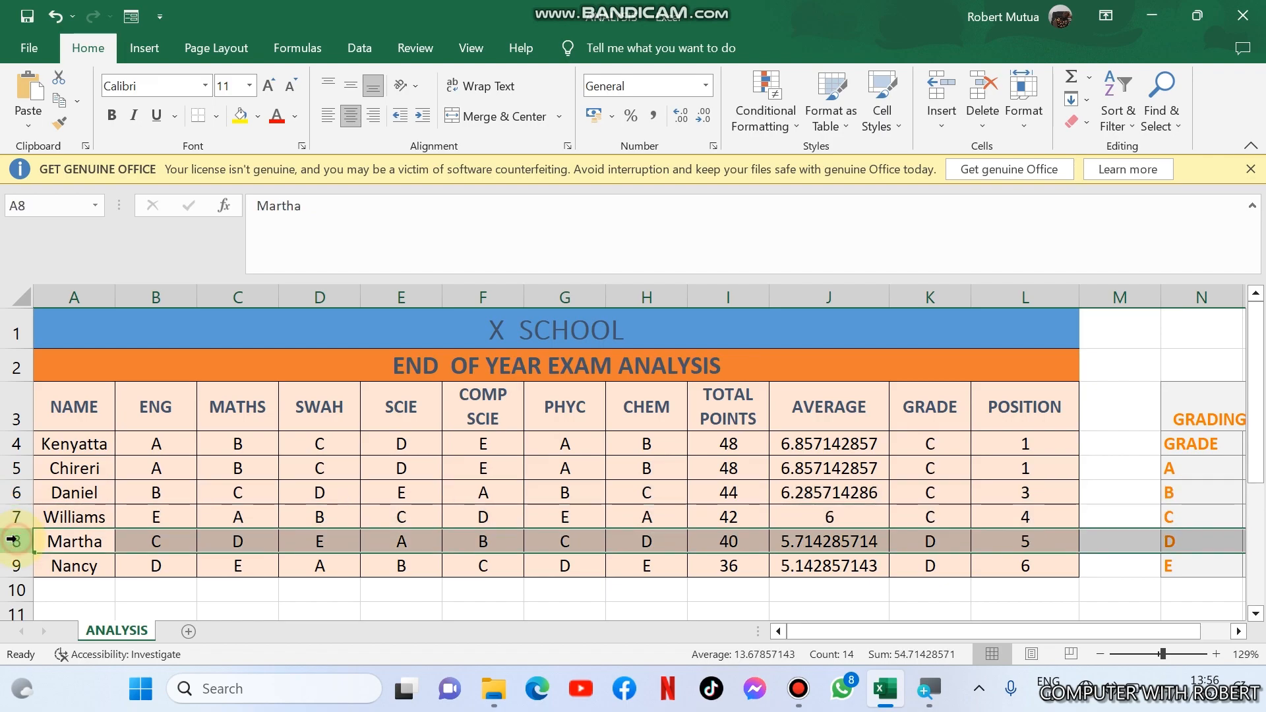
left_click(17, 565)
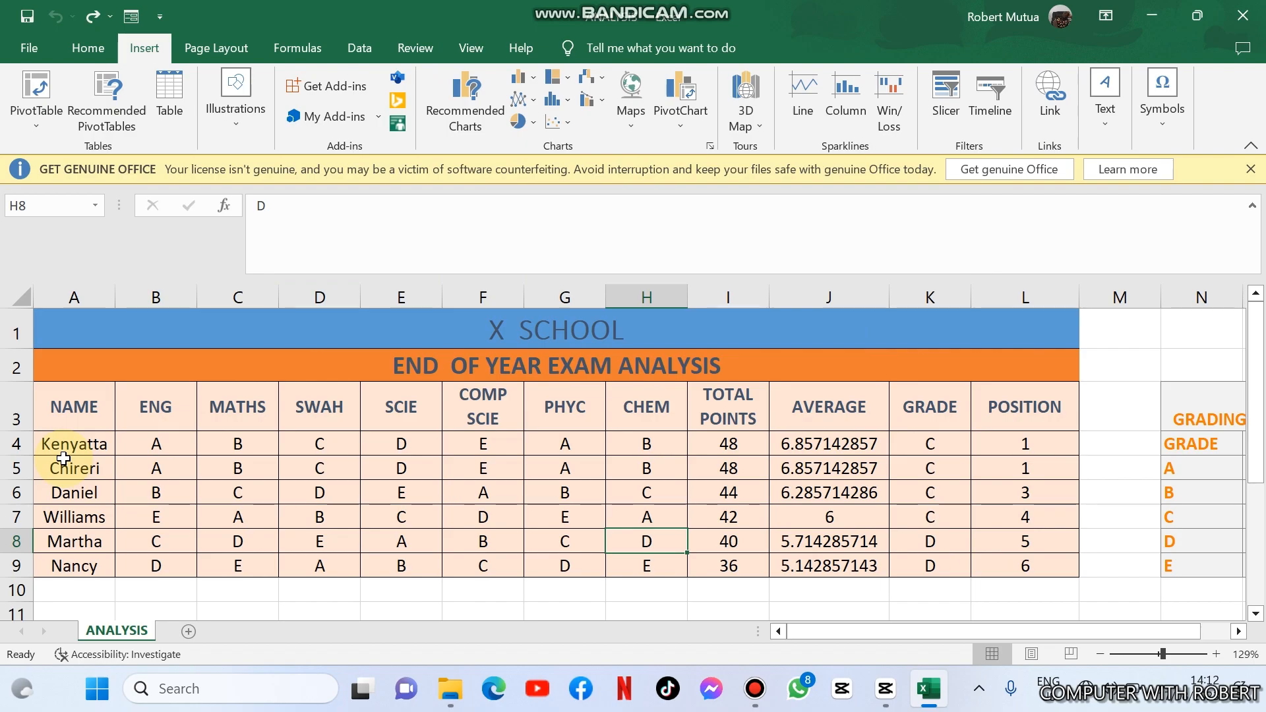
key("Left")
key("Left")
key("Left")
key("Left")
key("Left")
key("Left")
key("Left")
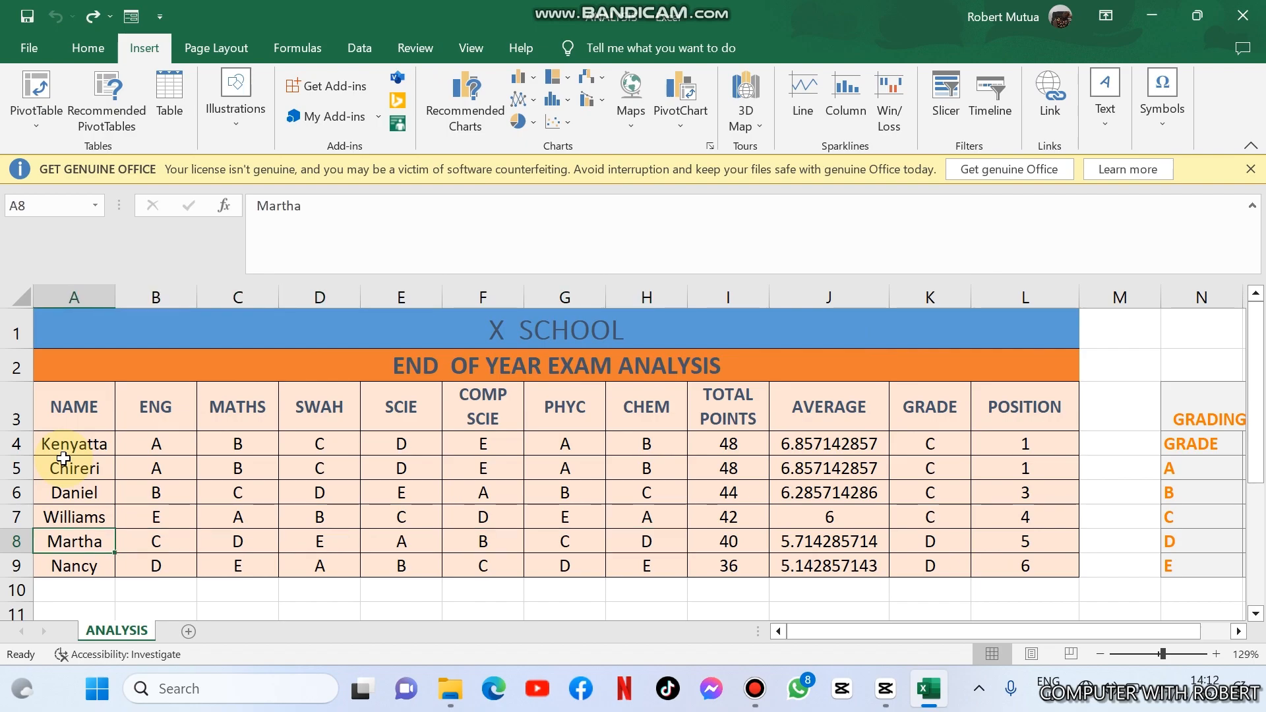
key("Down")
left_click_drag(59, 408, 71, 542)
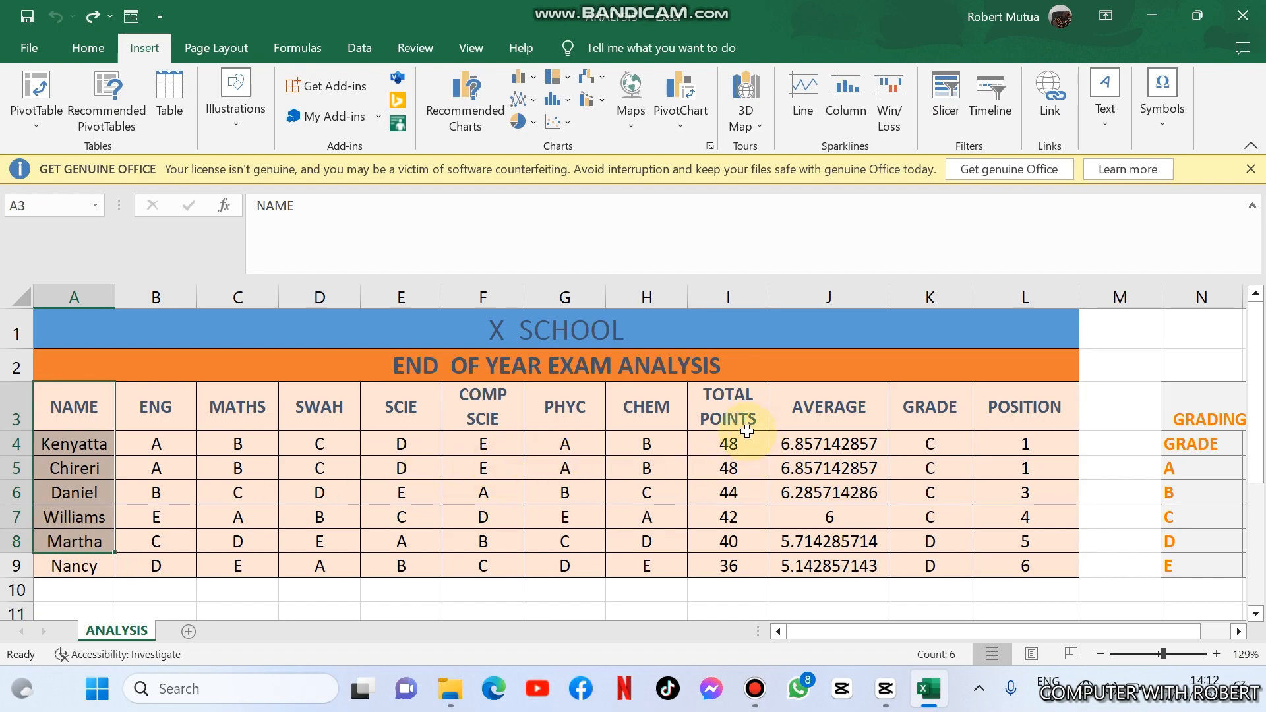
left_click(832, 424)
left_click_drag(832, 423, 832, 567)
Select the NAME range A3:A9 together with the AVERAGE range J3:J9 as the chart's source data.
left_click_drag(58, 412, 67, 564)
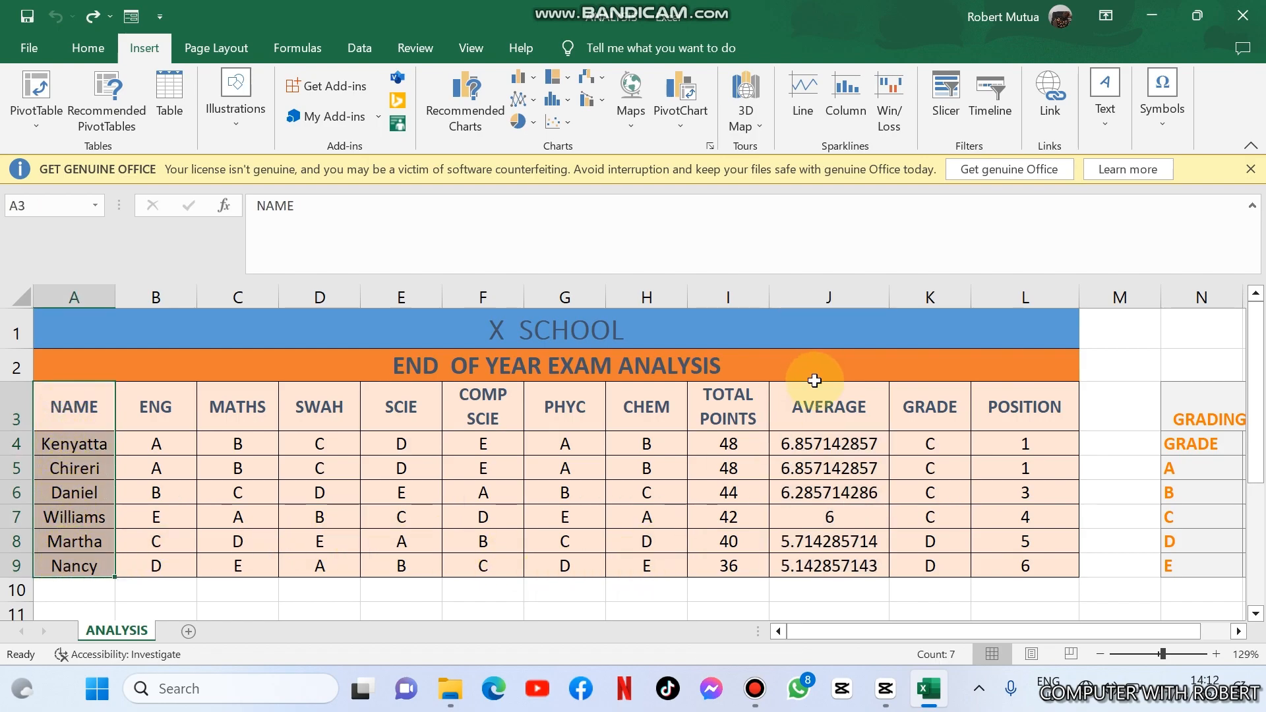
left_click_drag(812, 409, 821, 566, "ctrl")
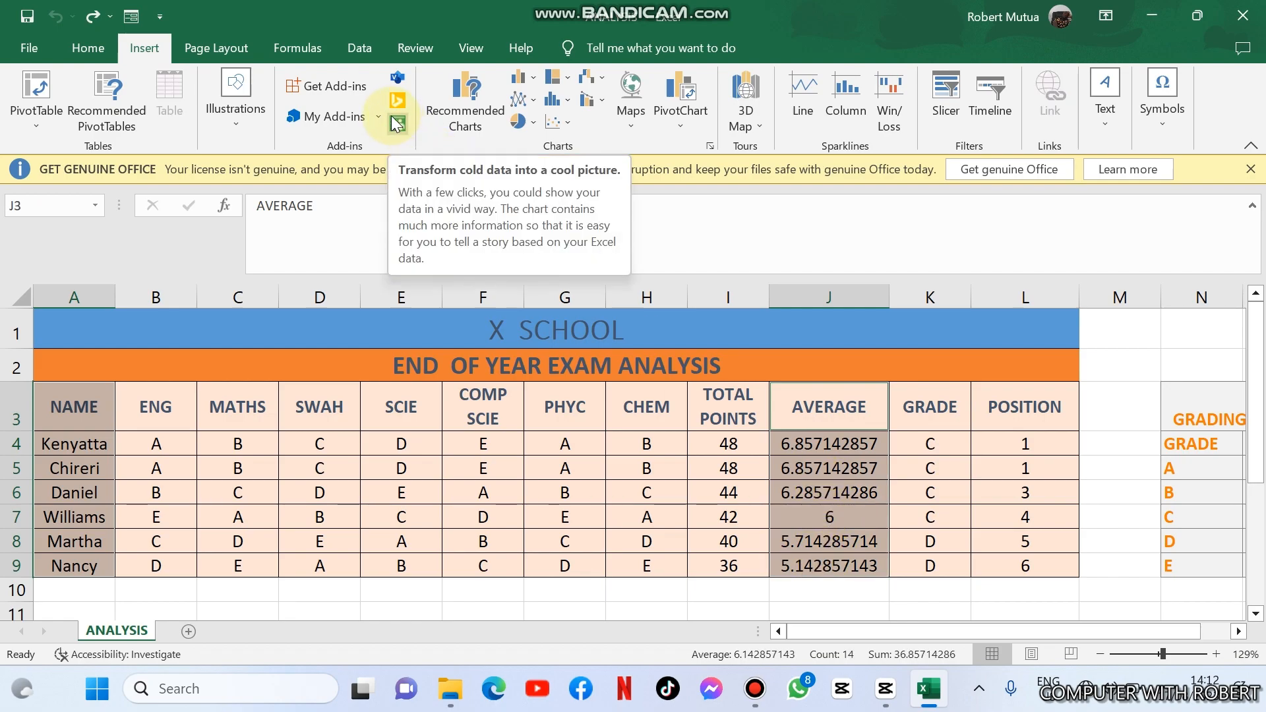
key("super+plus")
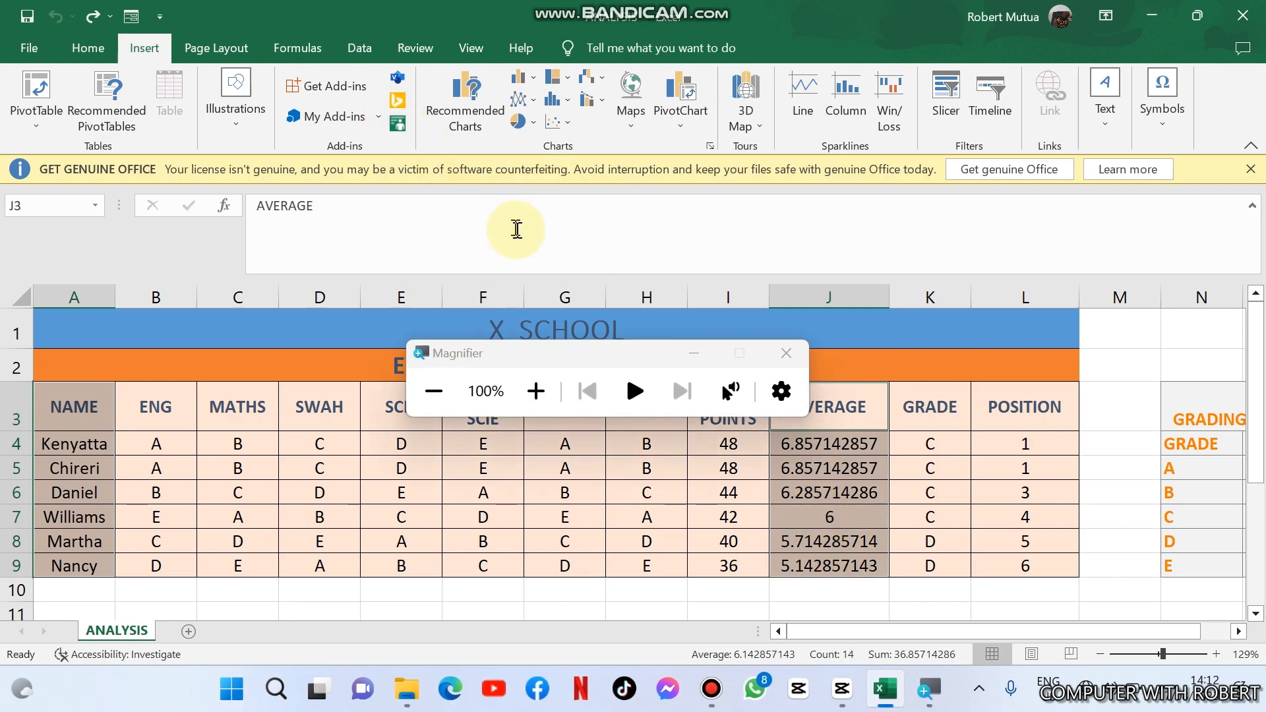
key("super+plus")
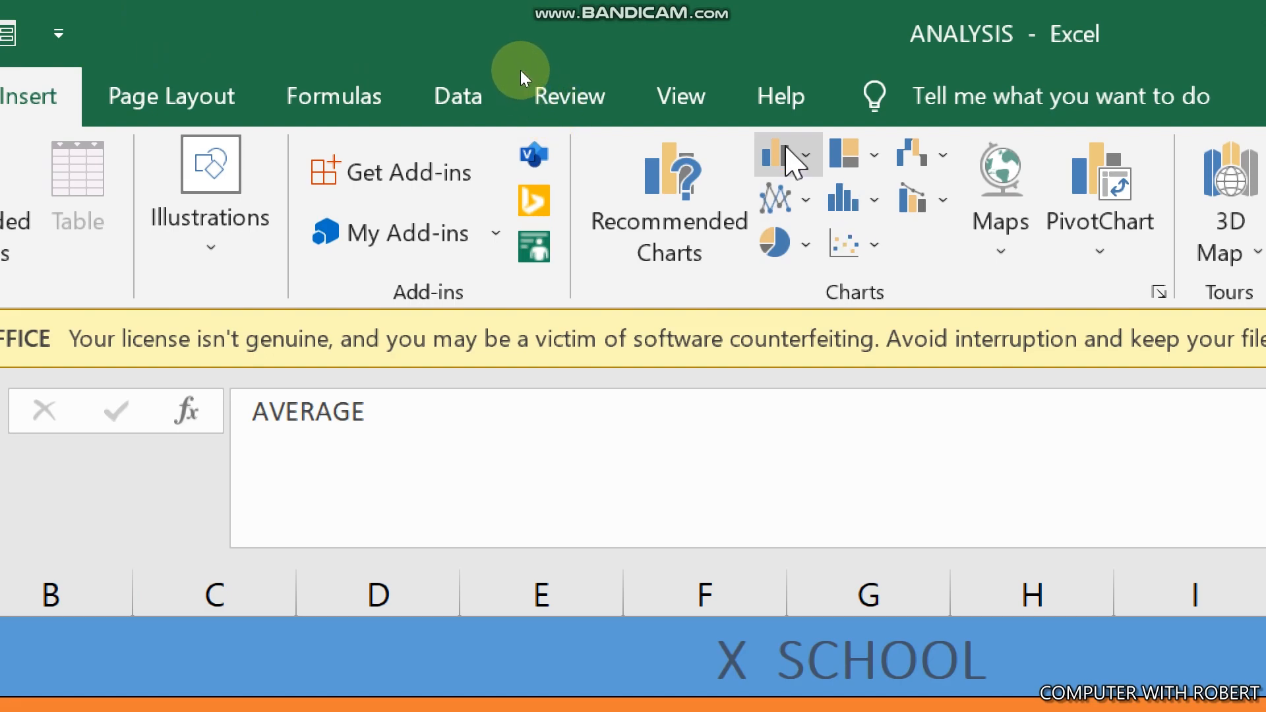
Try to insert a 2-D line chart from the selected name and average data.
left_click(804, 157)
left_click(805, 160)
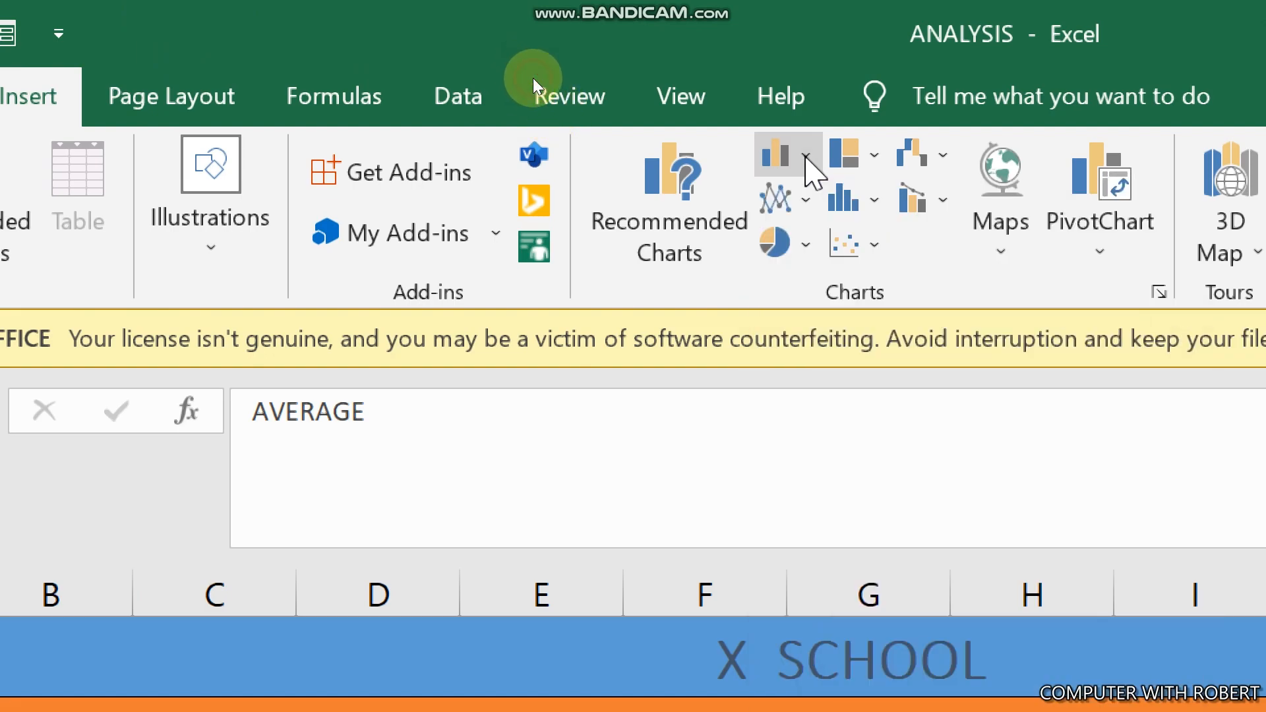
left_click(807, 201)
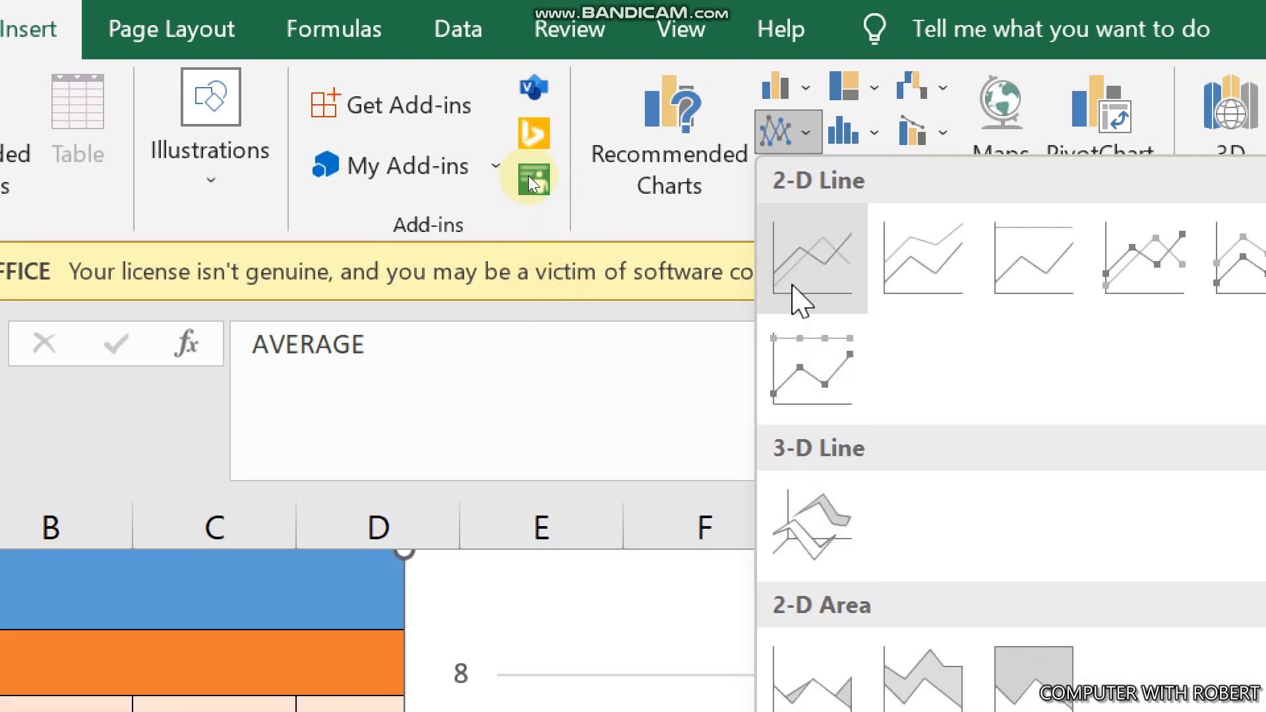
left_click(794, 290)
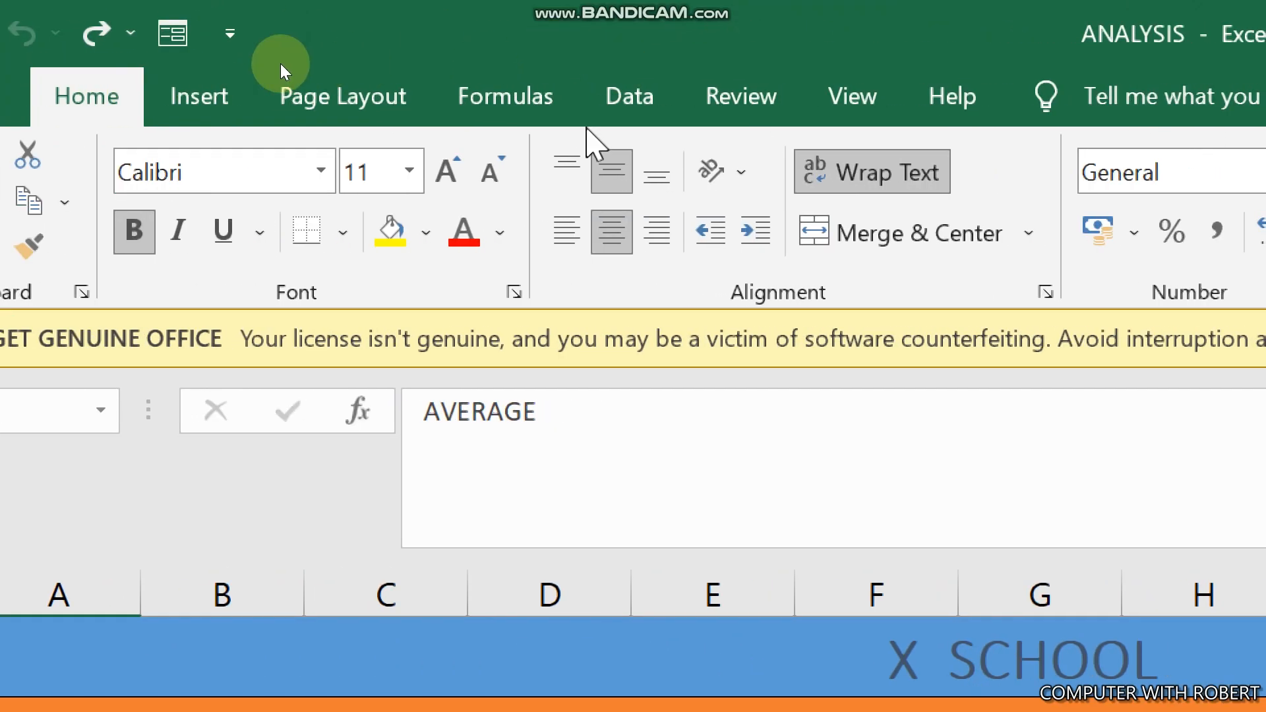
Insert a 2-D clustered bar chart of the students' averages and move it slightly down the sheet.
left_click(97, 110)
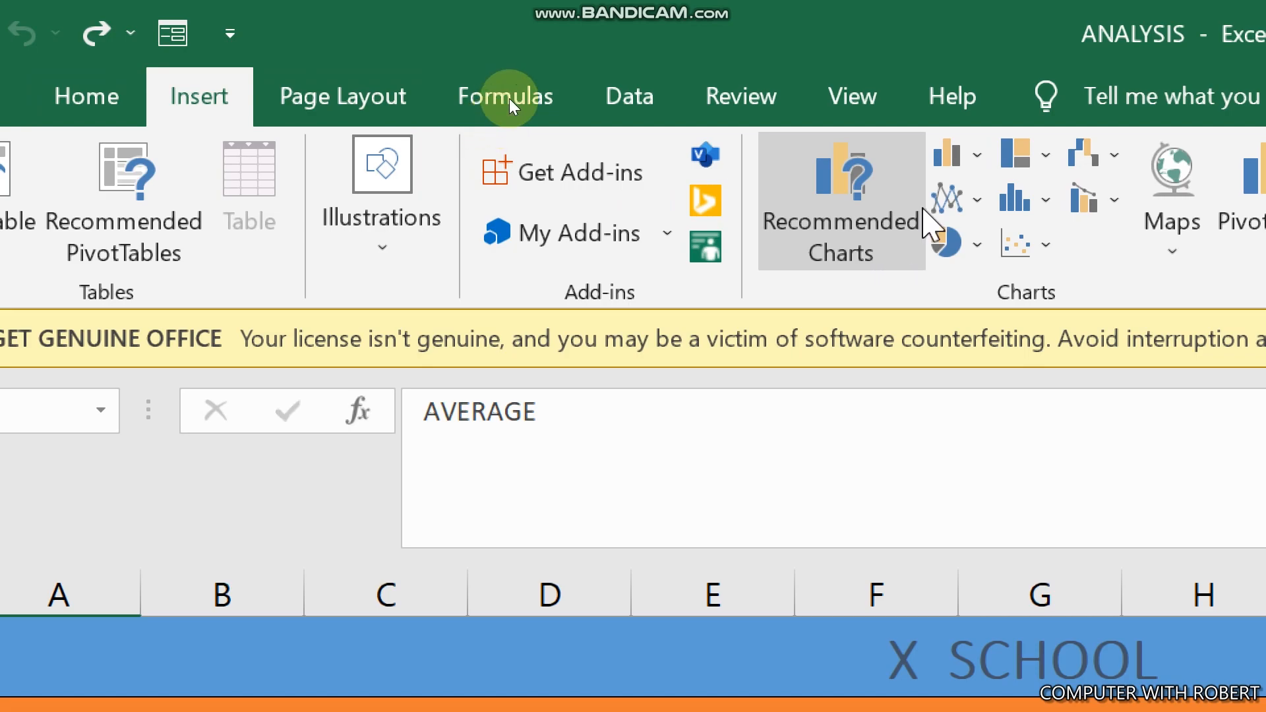
left_click(973, 161)
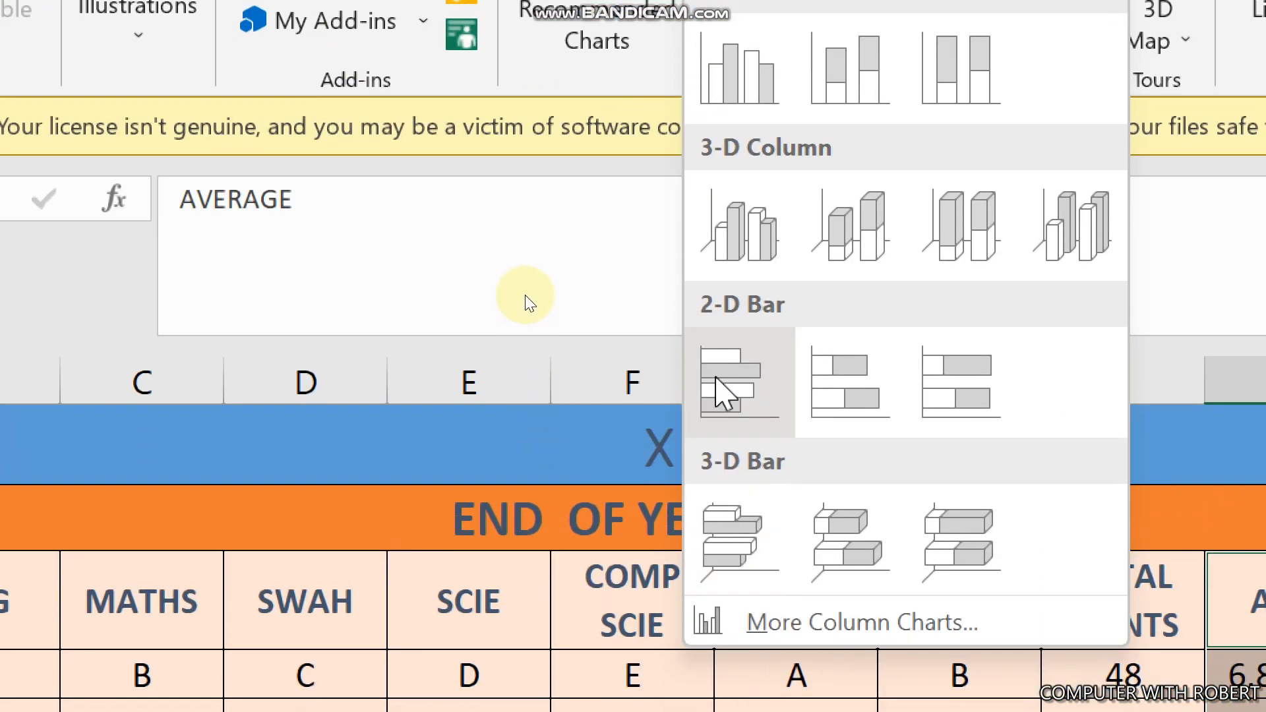
left_click(726, 389)
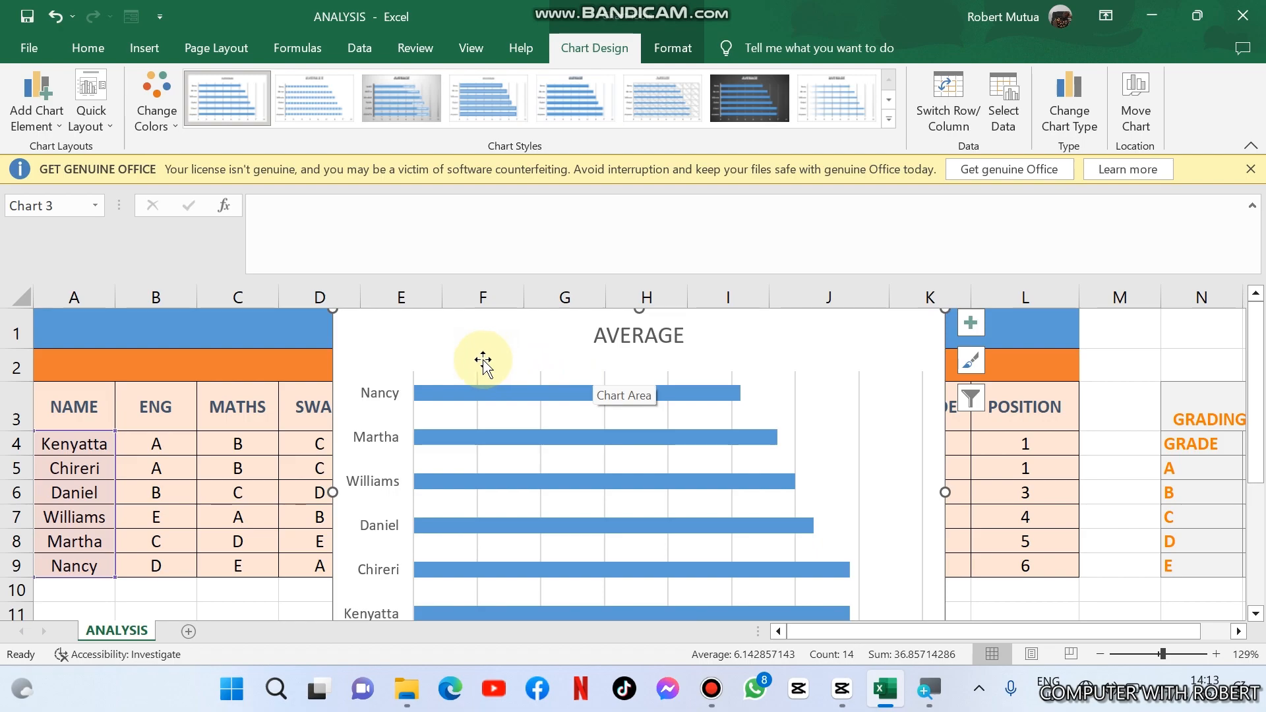
scroll(483, 361, "down", 3, "ctrl")
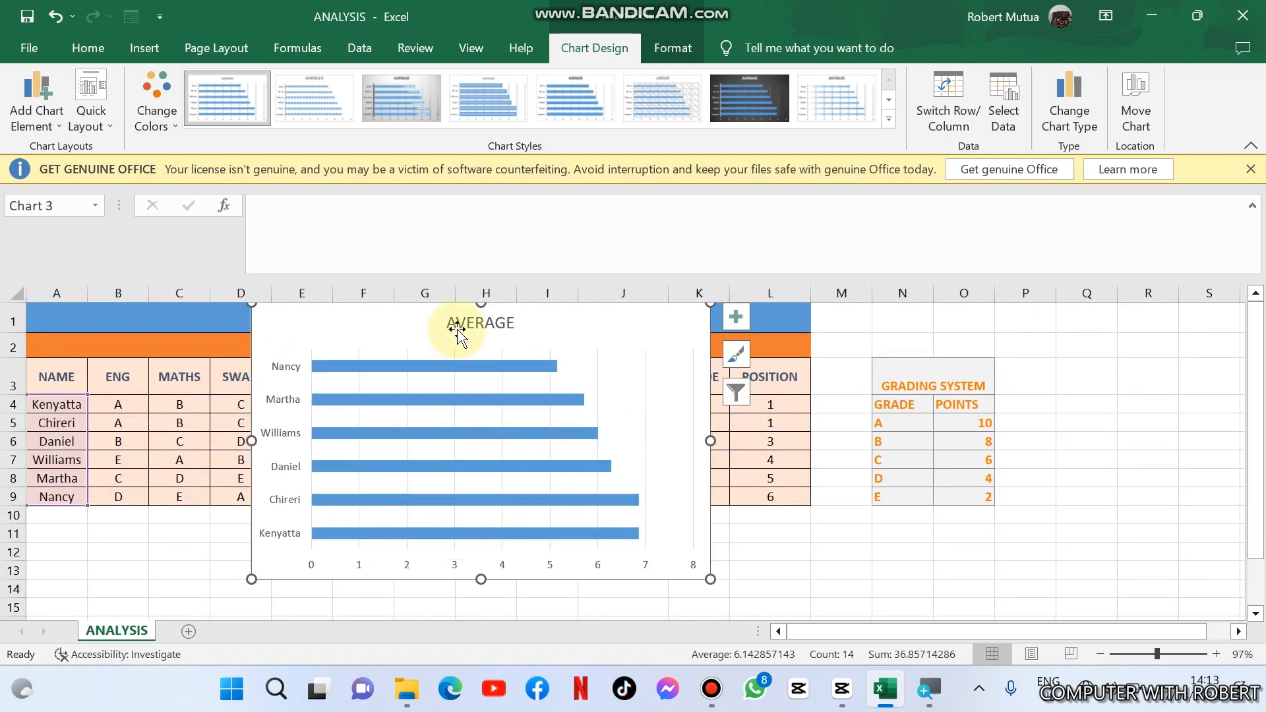
mouse_move(440, 323)
left_mouse_down()
mouse_move(450, 431)
mouse_move(444, 362)
left_mouse_up()
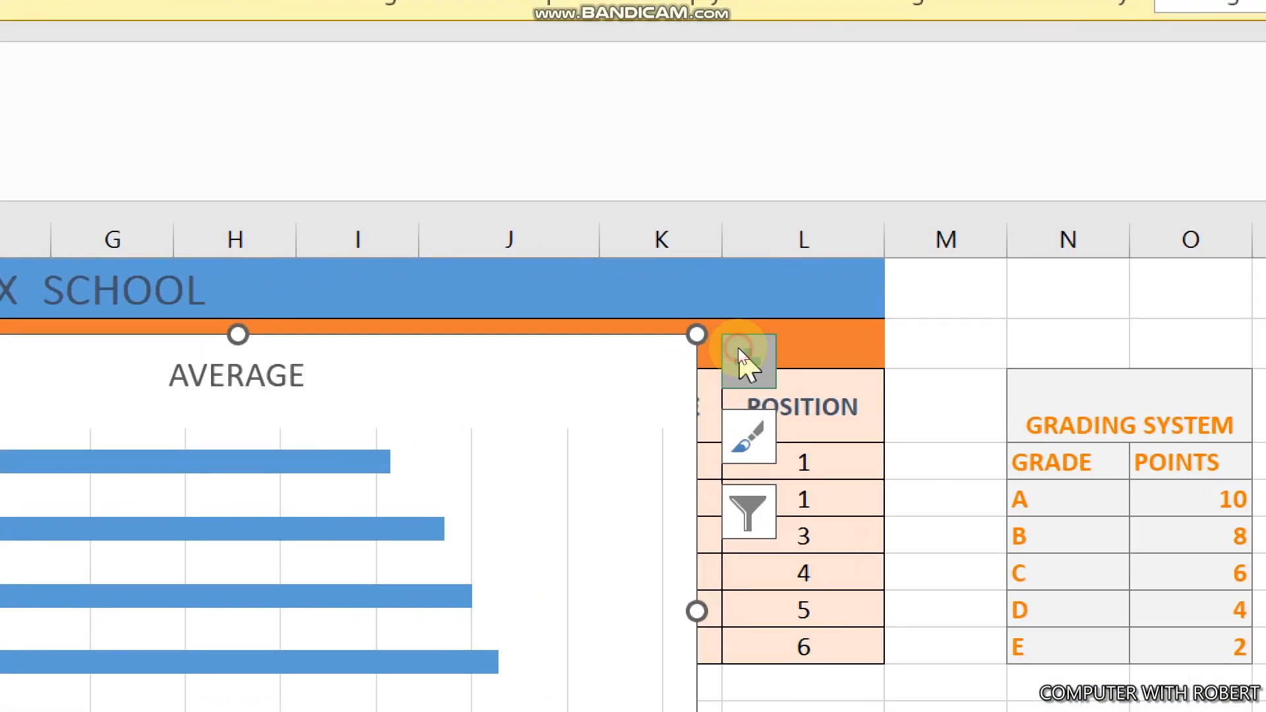
Add axis titles to the bar chart and change the horizontal axis title to "average points".
left_click(741, 353)
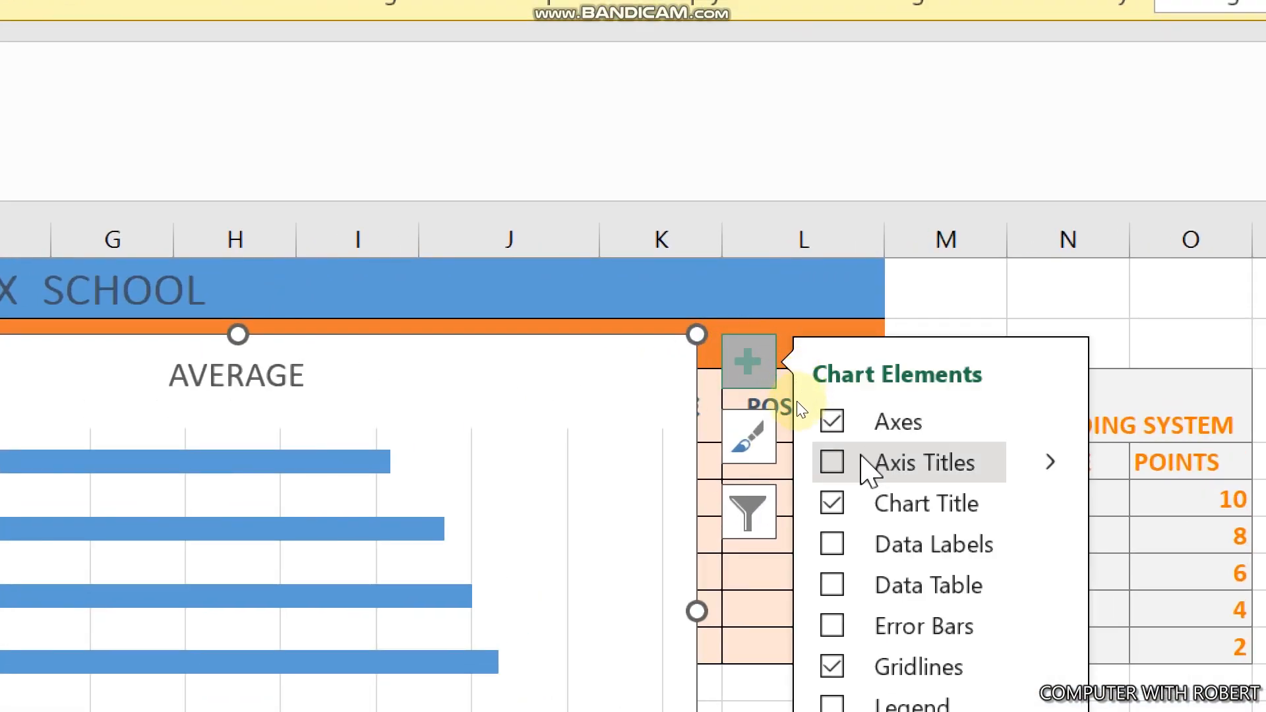
left_click(832, 463)
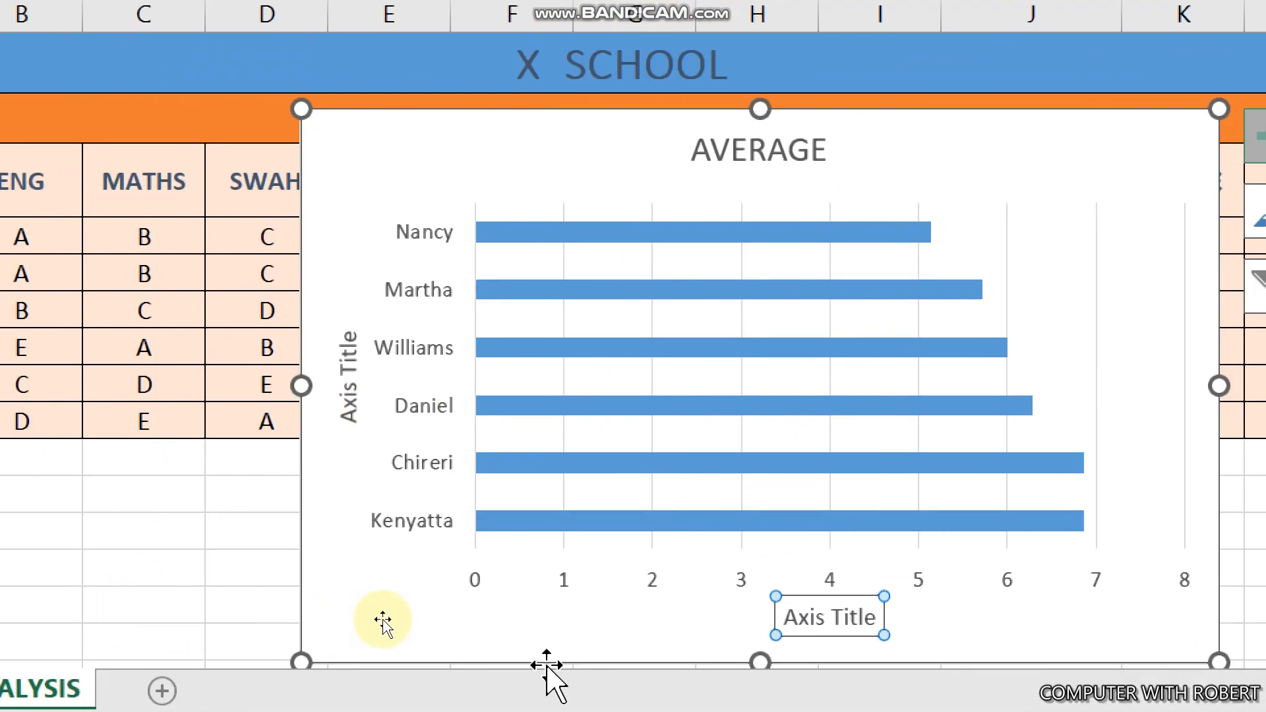
right_click(802, 623)
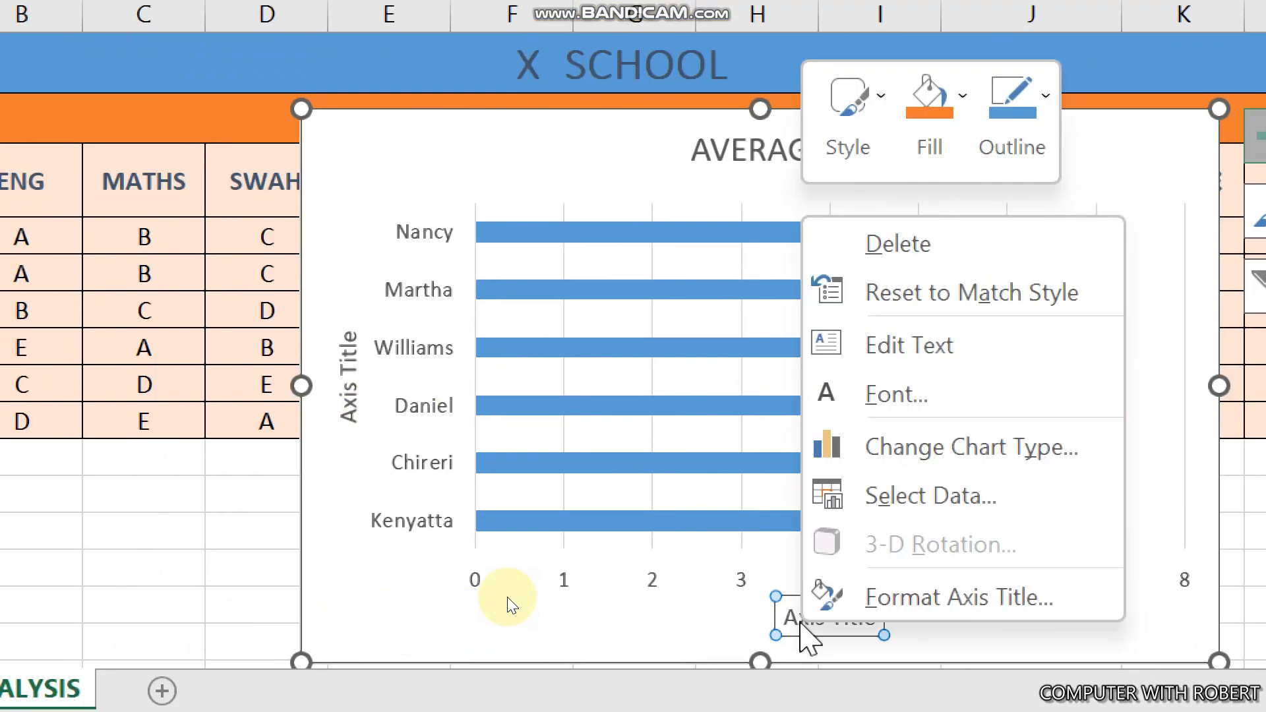
left_click(931, 343)
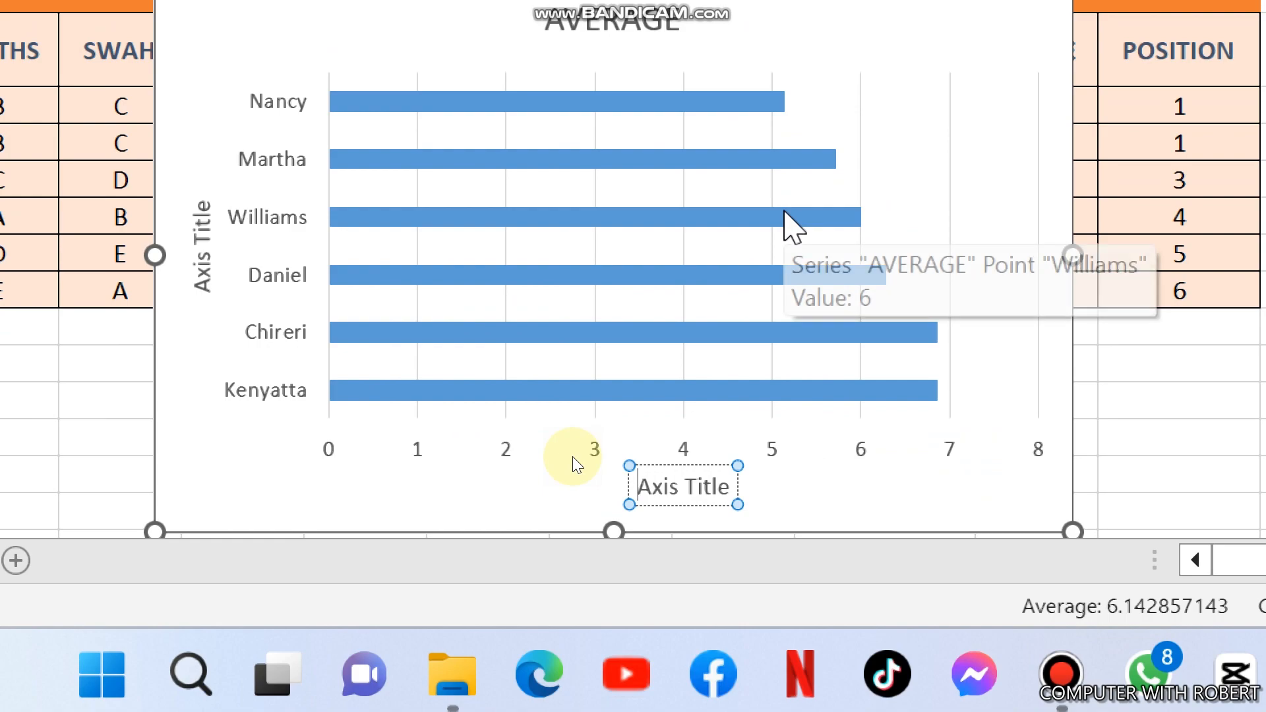
key("Delete")
key("Delete")
key("Delete")
key("Delete")
key("Delete")
key("Delete")
key("Delete")
key("Delete")
key("Delete")
key("Delete")
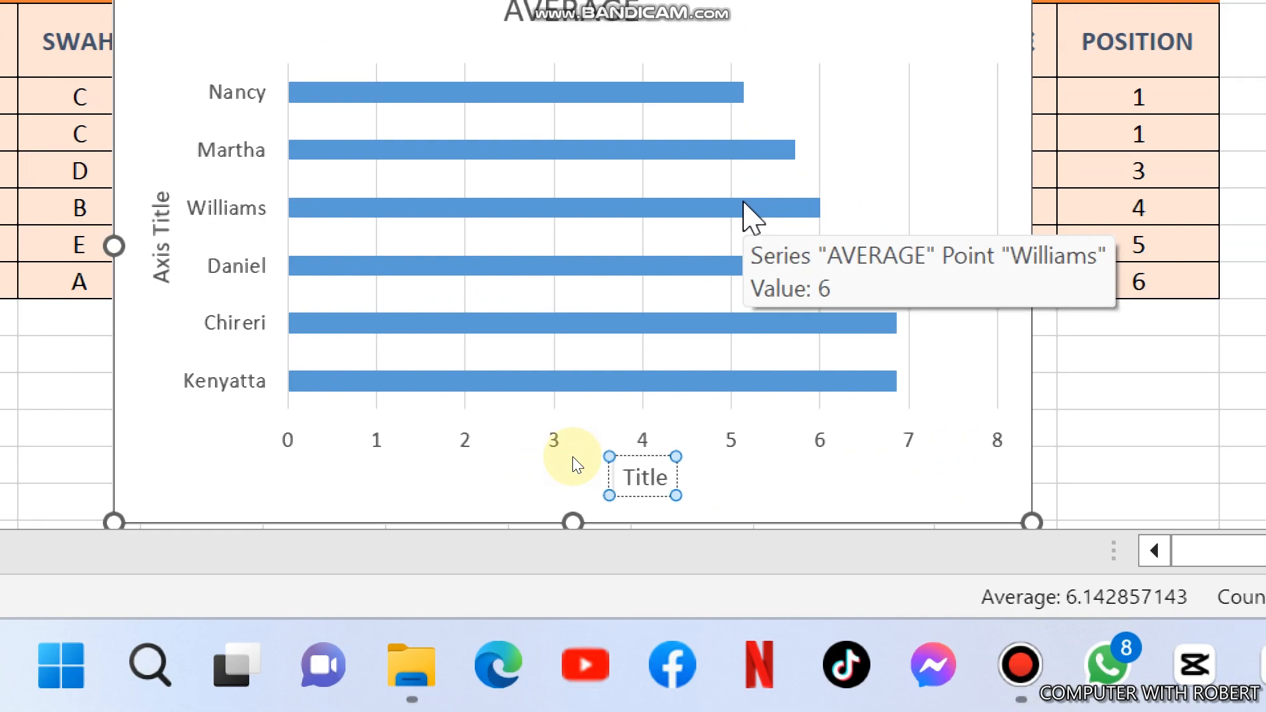
type("average")
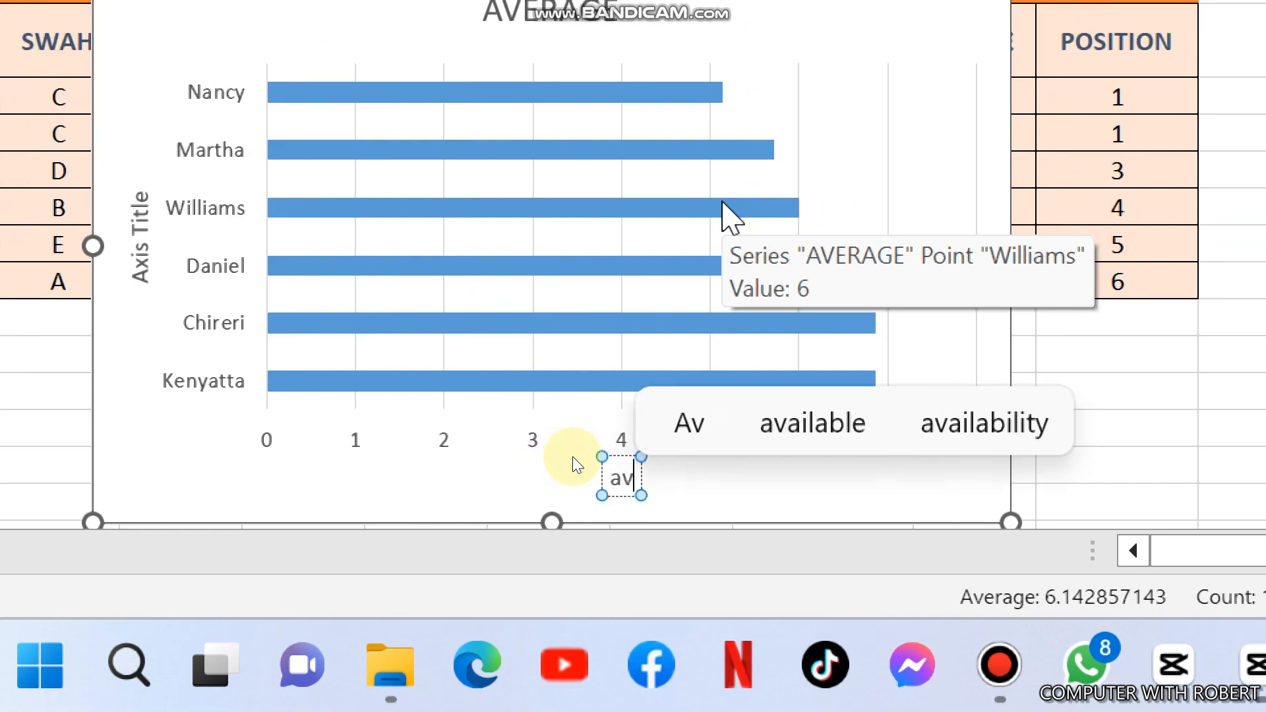
type(" pointd")
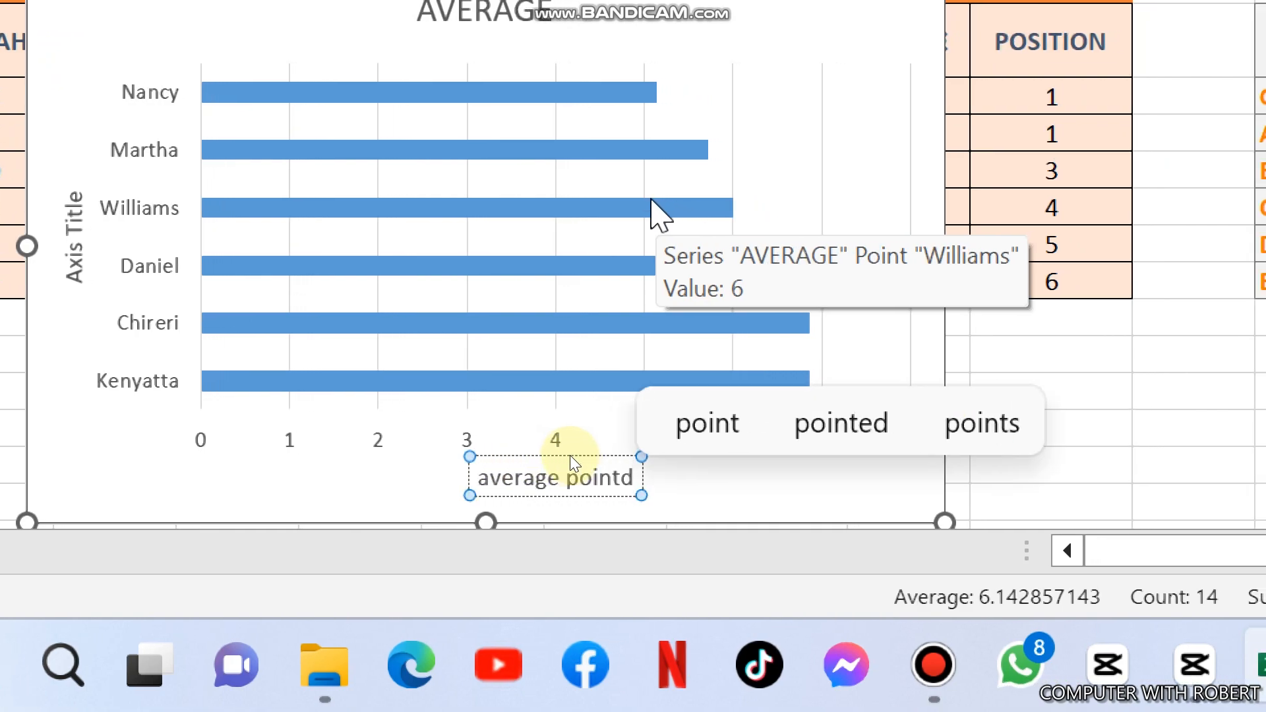
key("BackSpace")
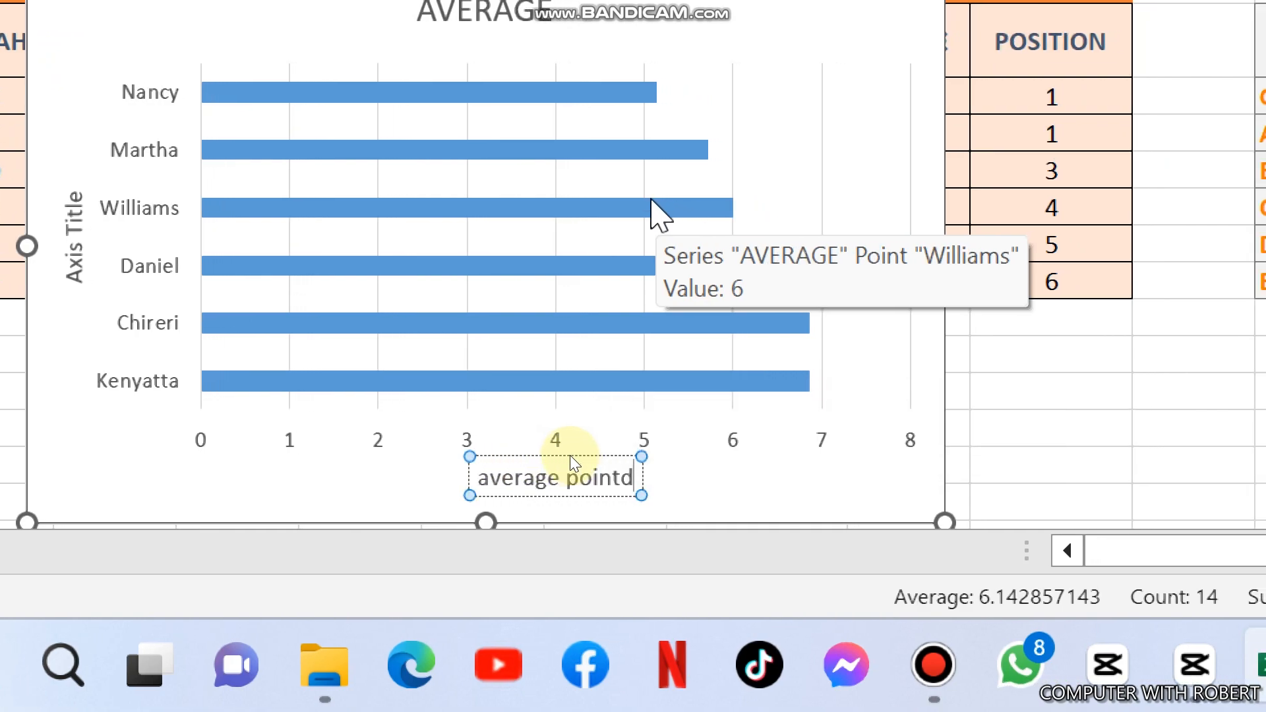
type("s")
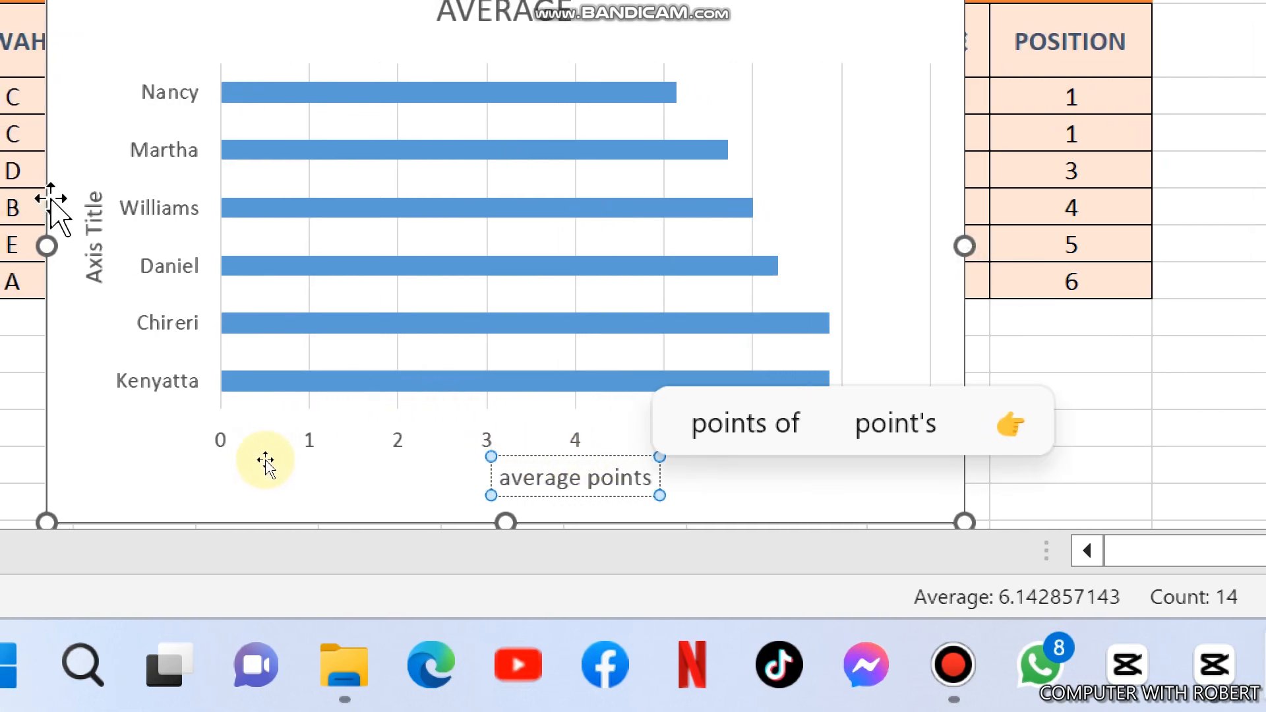
Replace the placeholder text of the bar chart's vertical axis title with "Student Names".
left_click(94, 240)
right_click(99, 254)
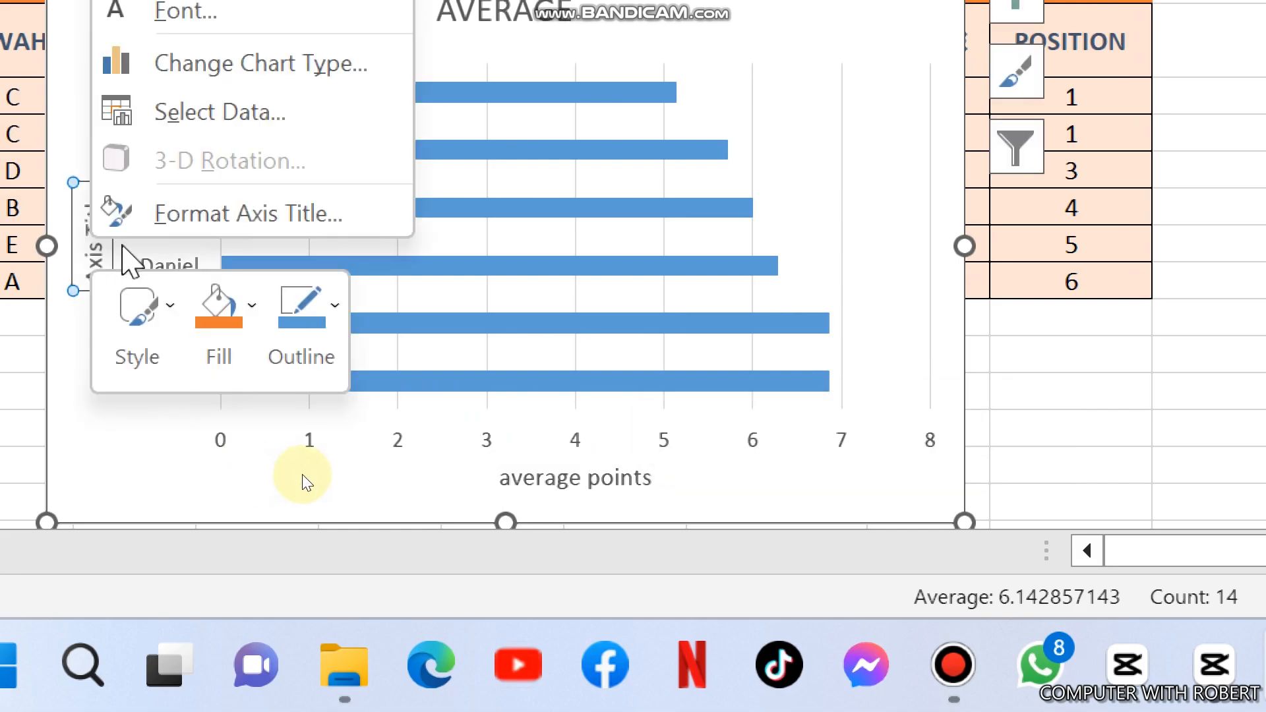
left_click(349, 212)
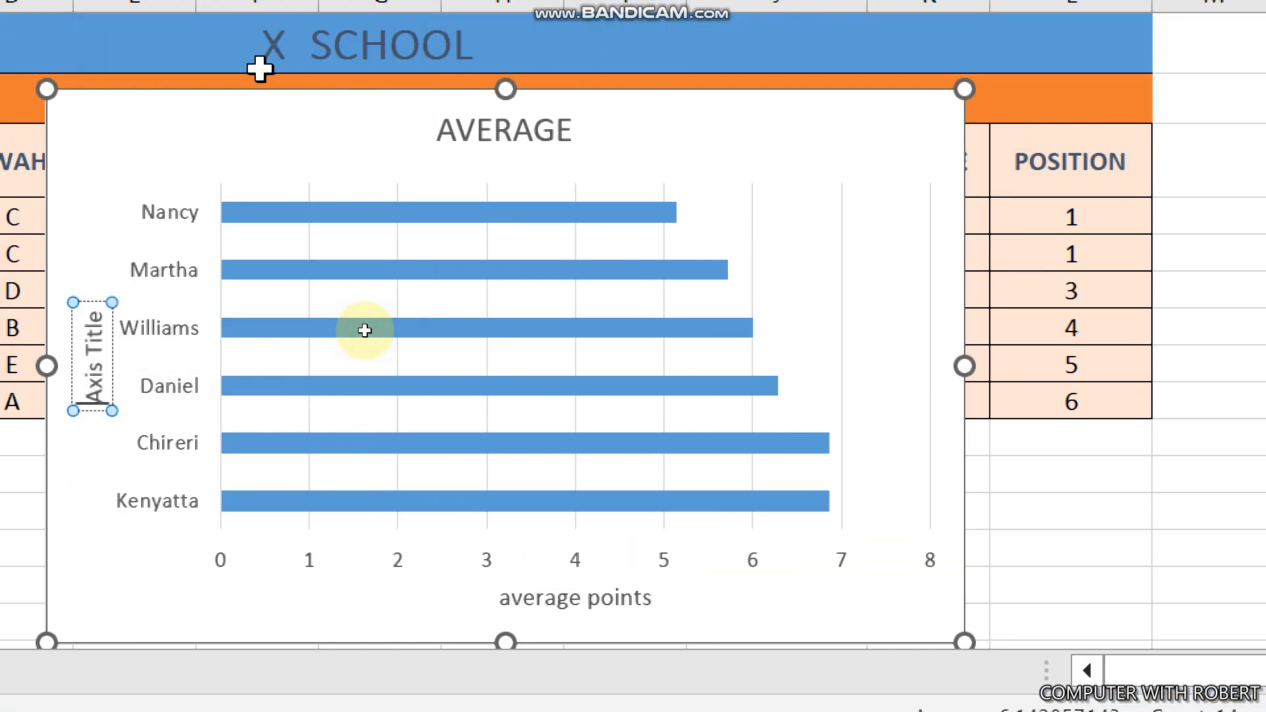
key("Delete")
key("Delete")
key("Delete")
key("Delete")
key("Delete")
key("Delete")
key("Delete")
key("Delete")
key("Delete")
key("Delete")
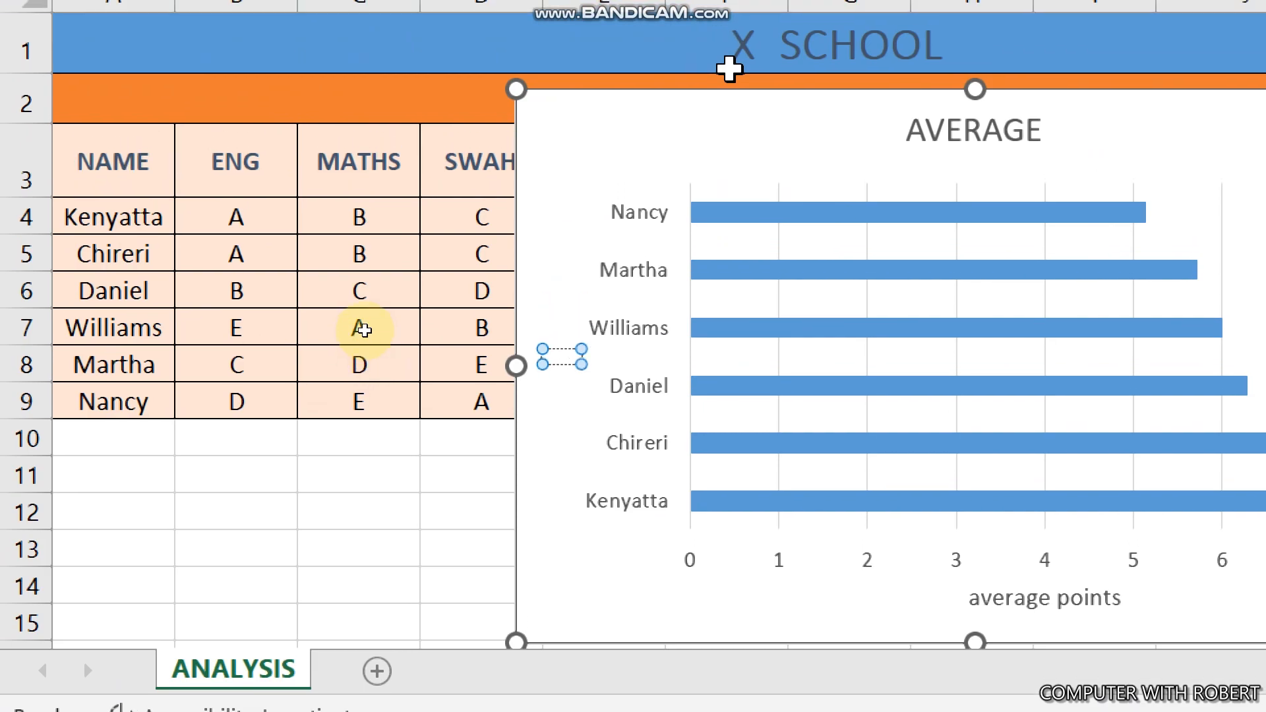
type("Student Na")
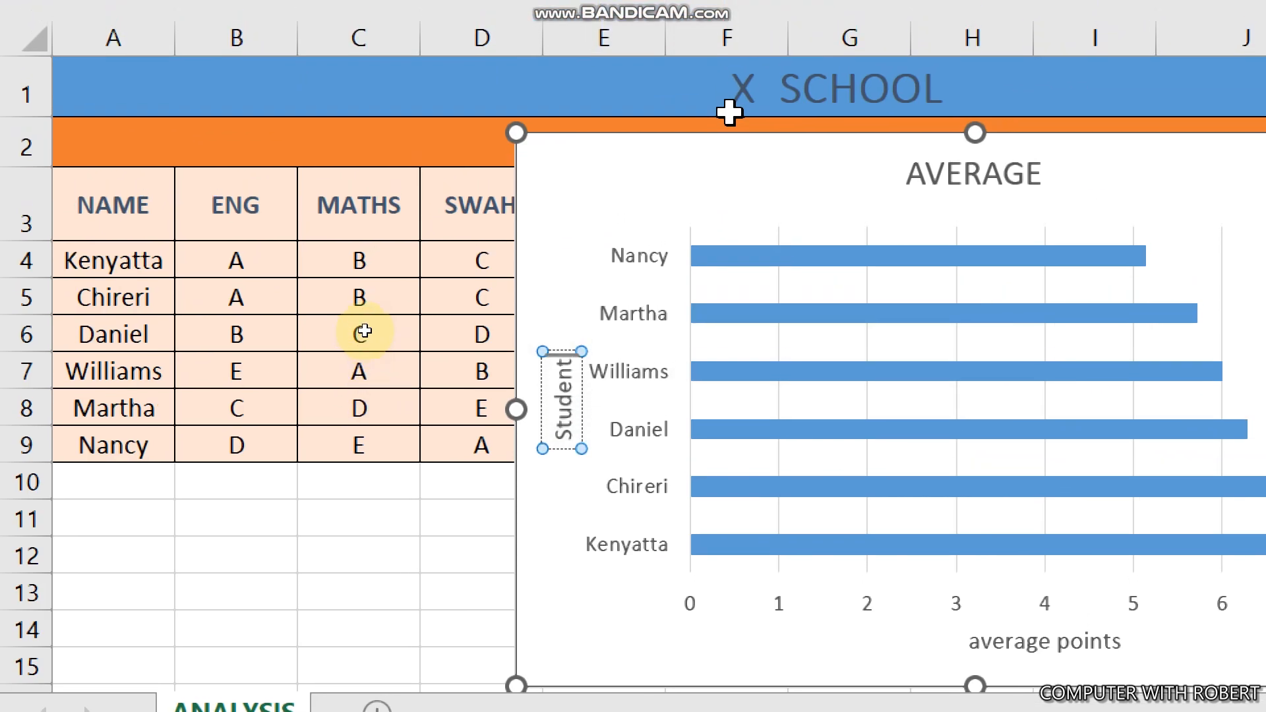
type("mes")
left_click(752, 177)
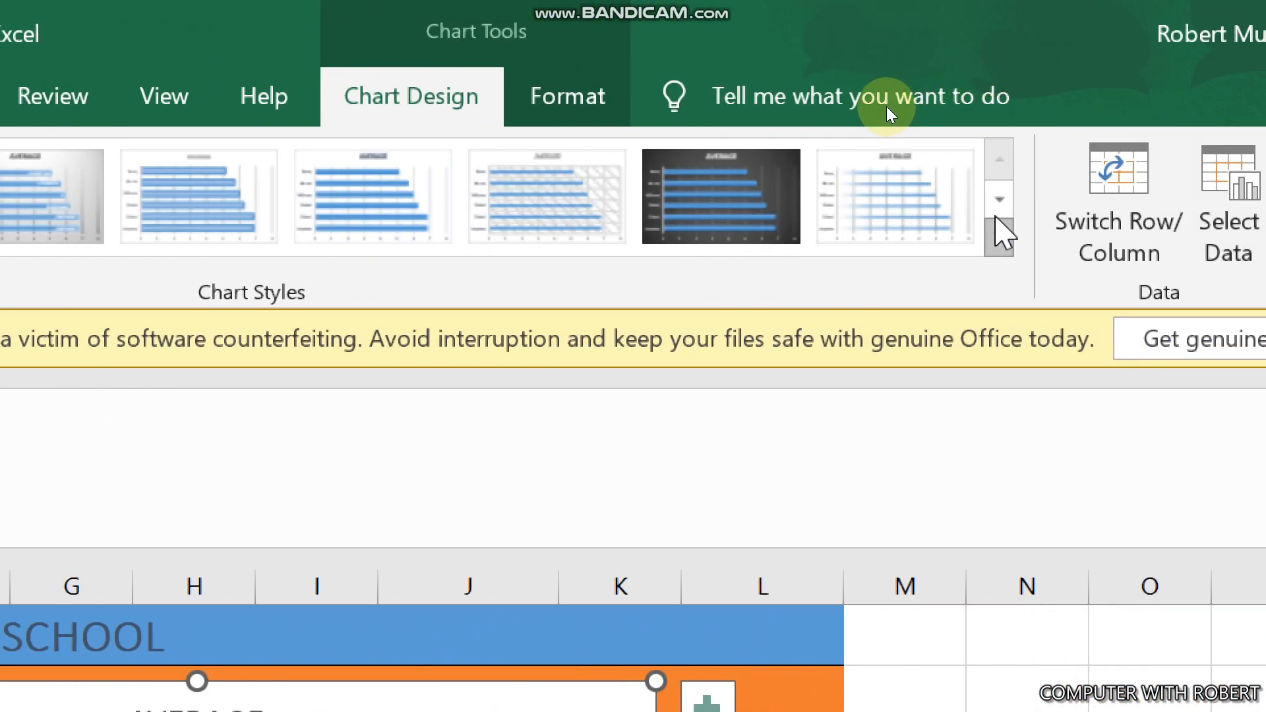
Apply the grey gradient chart style with value labels inside the bars to the averages bar chart.
left_click(997, 209)
left_click(998, 236)
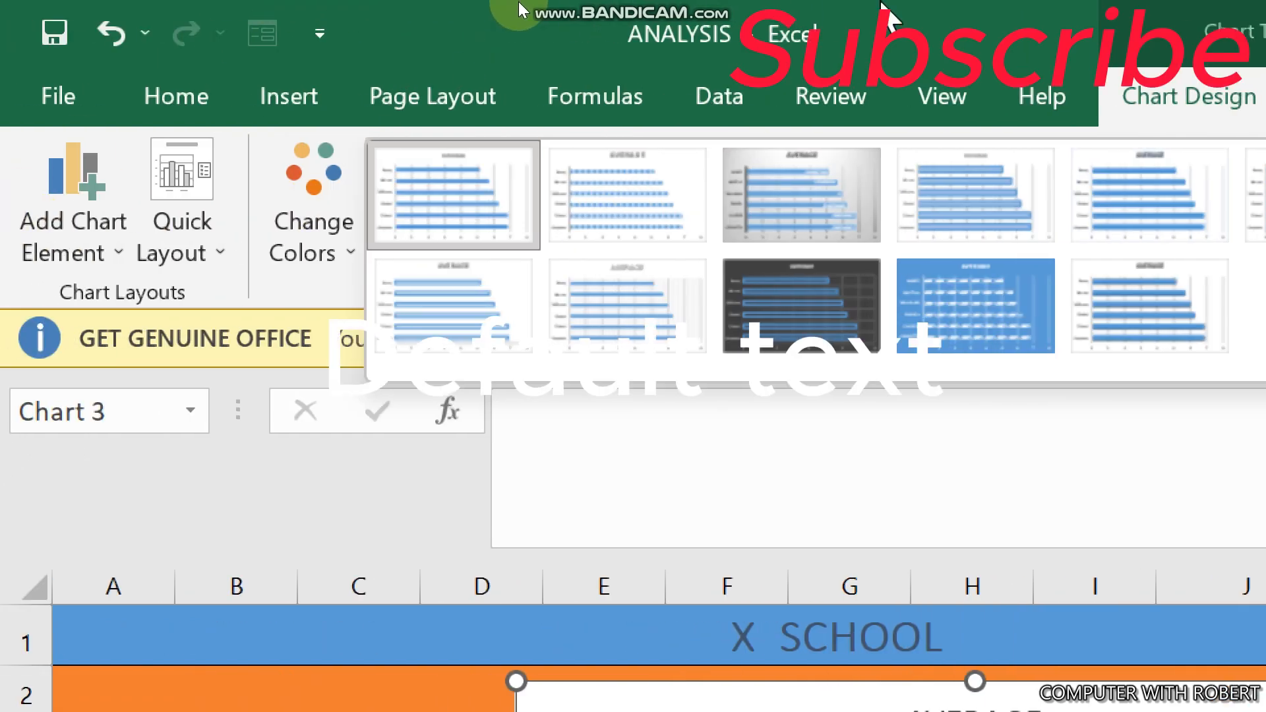
left_click(808, 218)
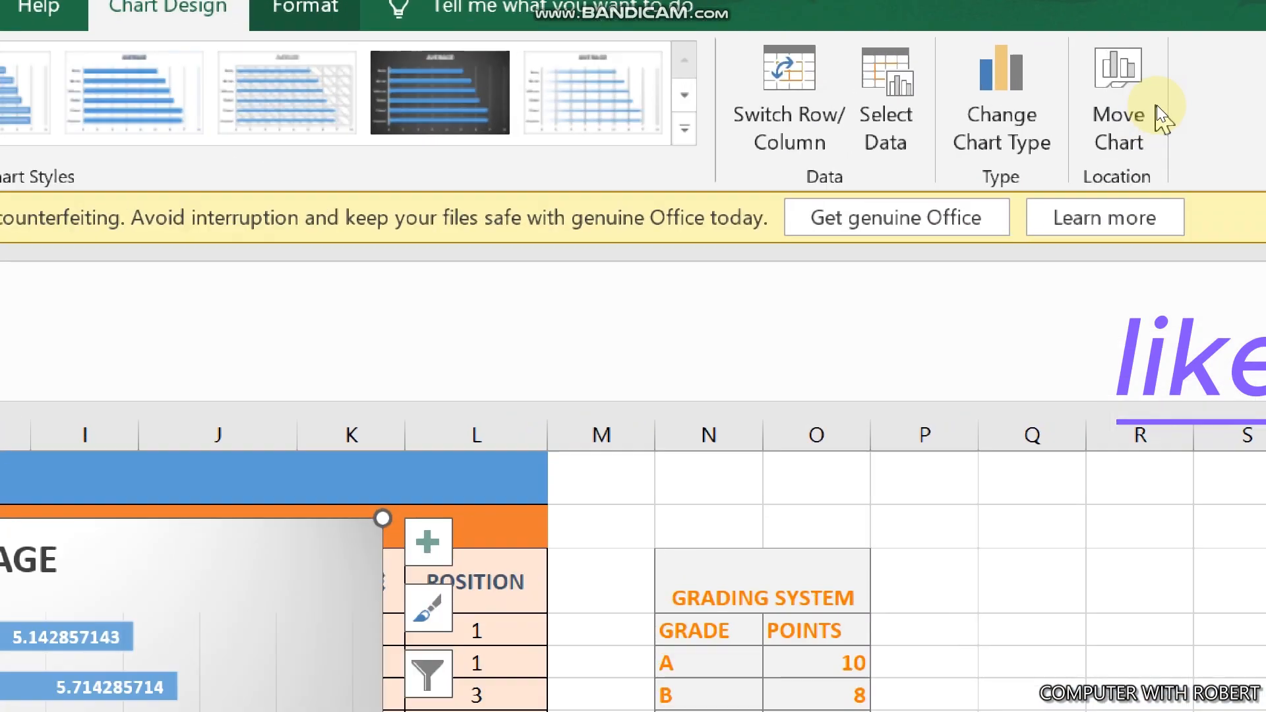
Move the averages bar chart to a new sheet named Chart1.
left_click(1154, 107)
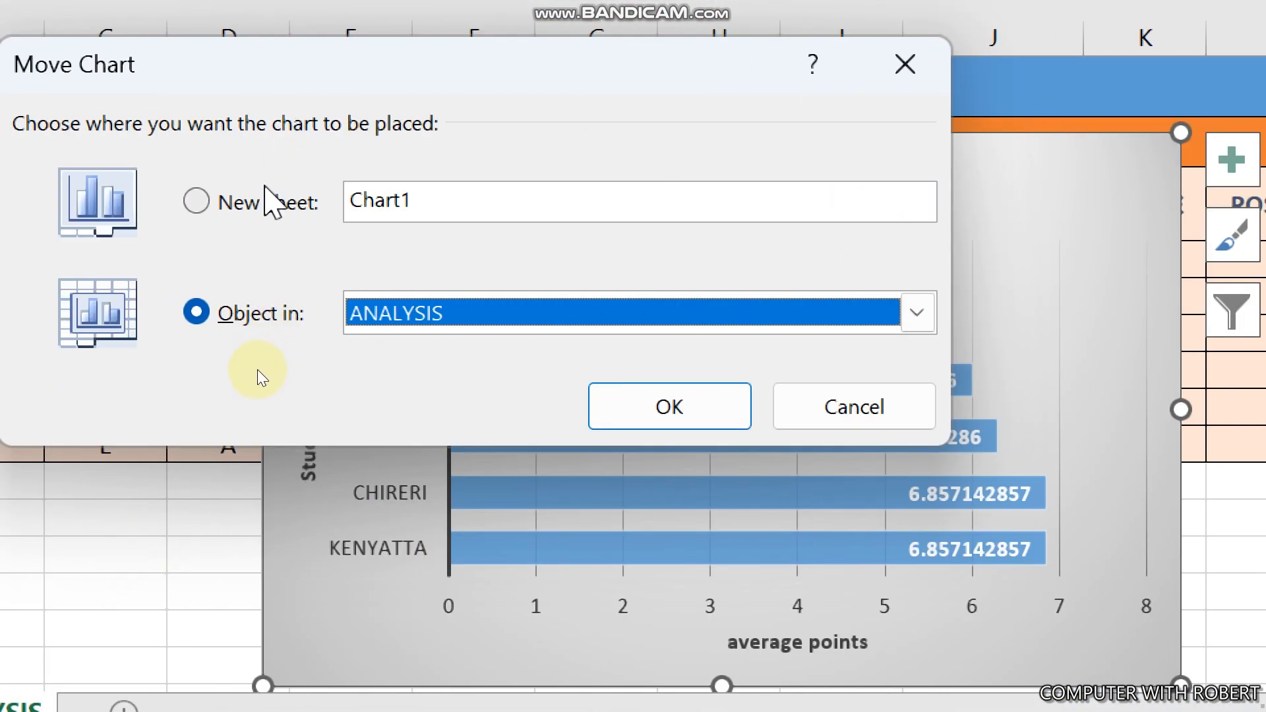
left_click(267, 198)
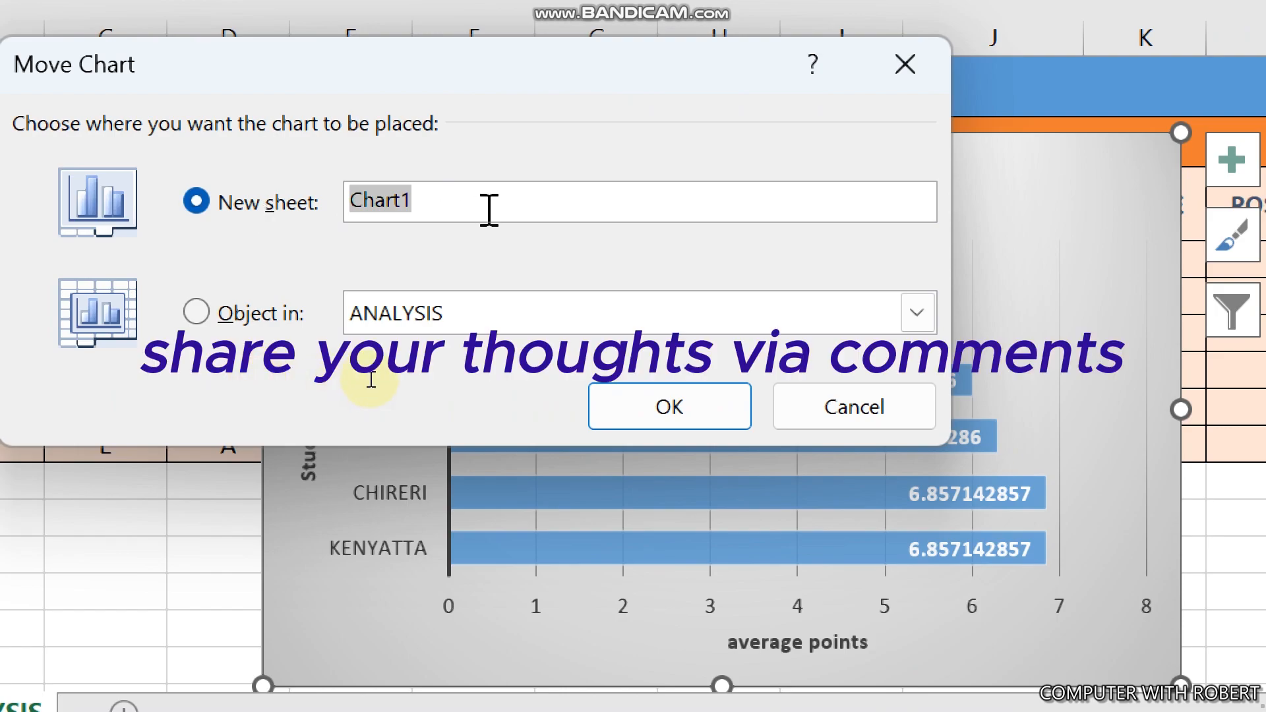
left_click(621, 405)
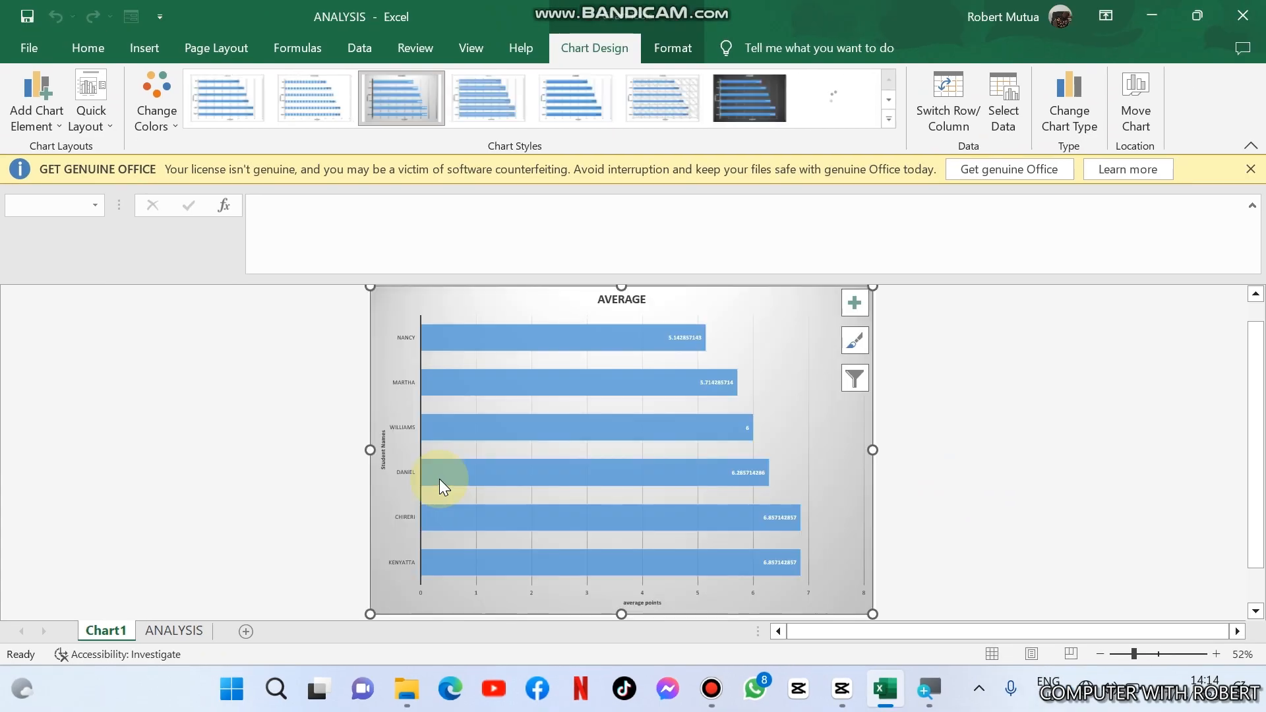
Review the bar chart on the Chart1 sheet against the exam data on the ANALYSIS sheet.
left_click(145, 631)
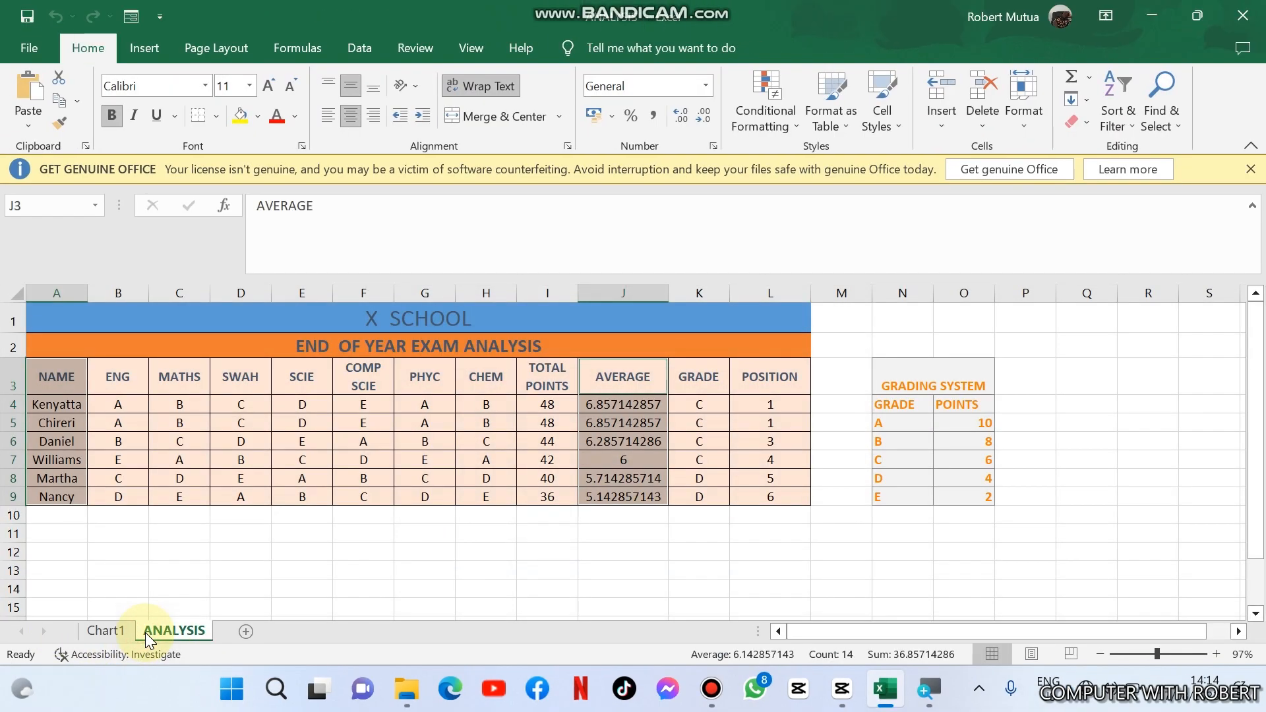
left_click(106, 630)
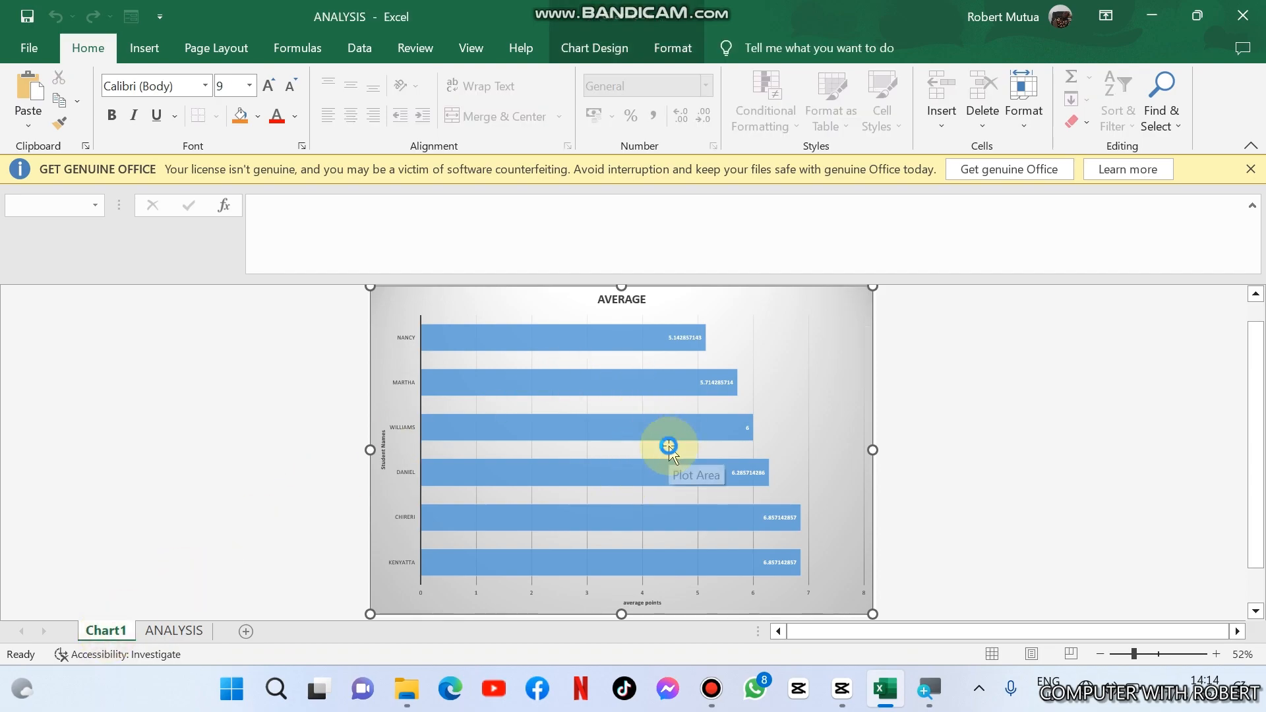
scroll(668, 445, "up", 8)
scroll(668, 446, "down", 10)
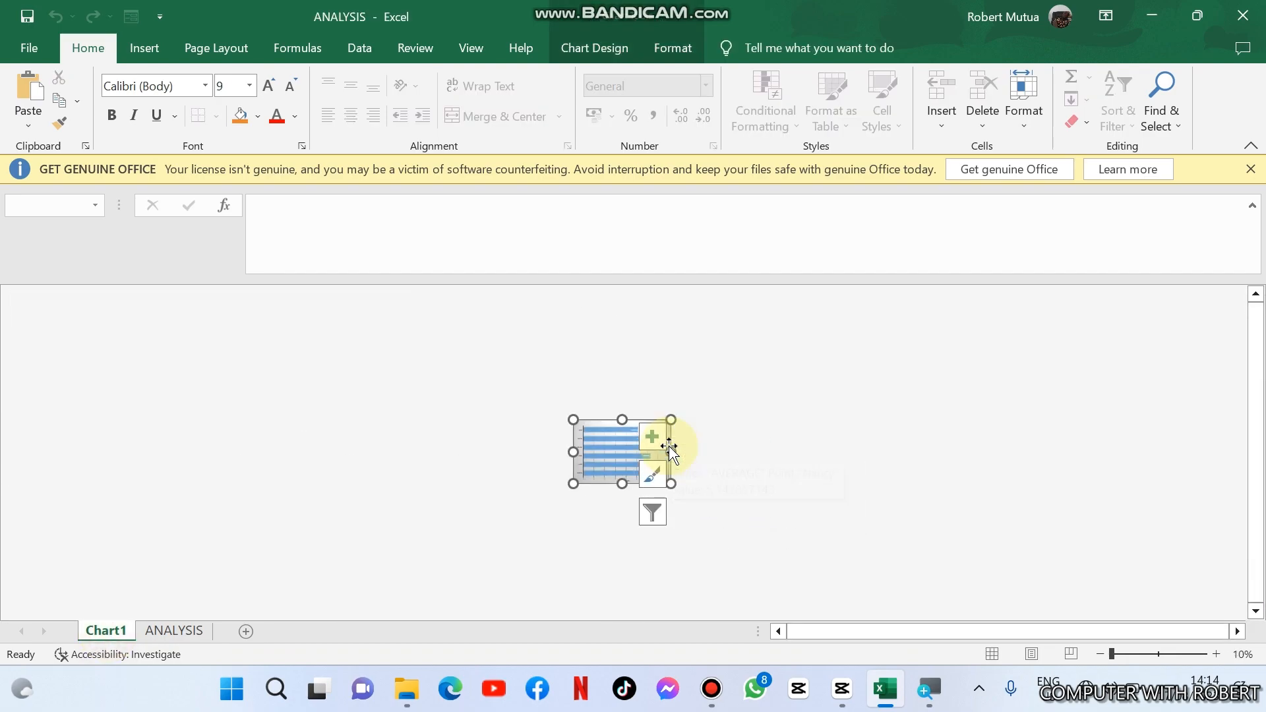
scroll(669, 446, "up", 4)
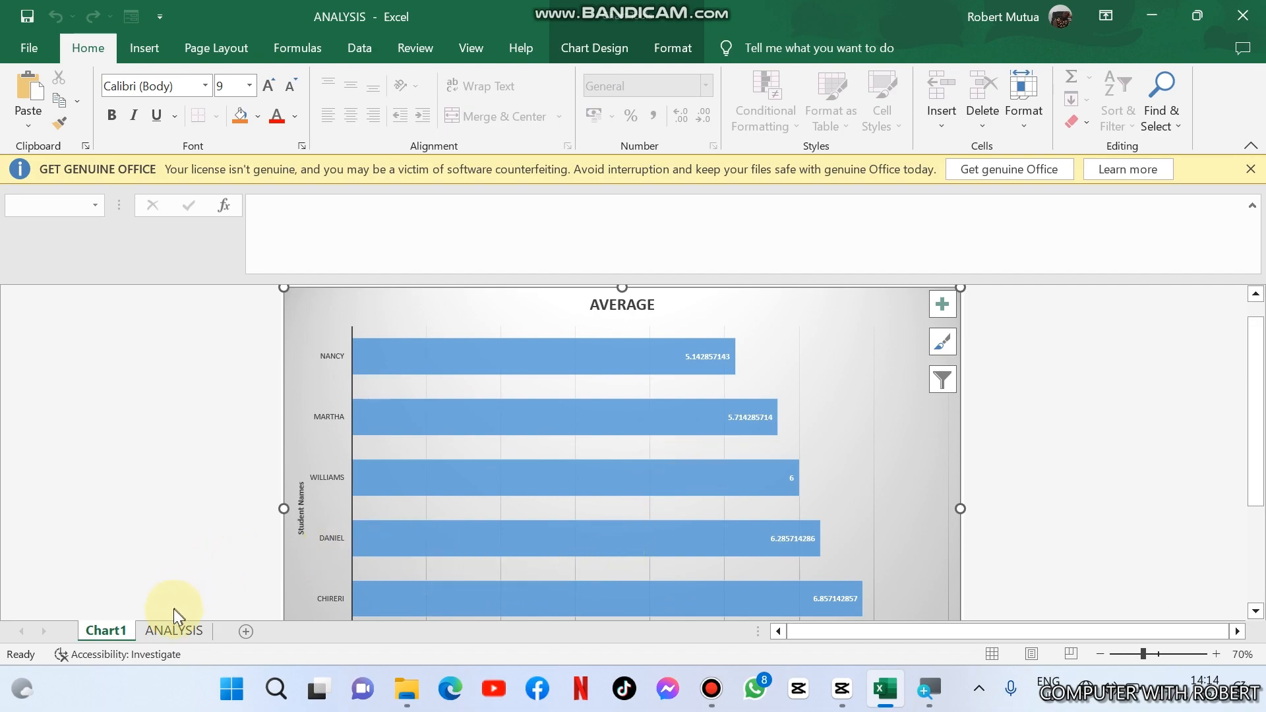
left_click(175, 630)
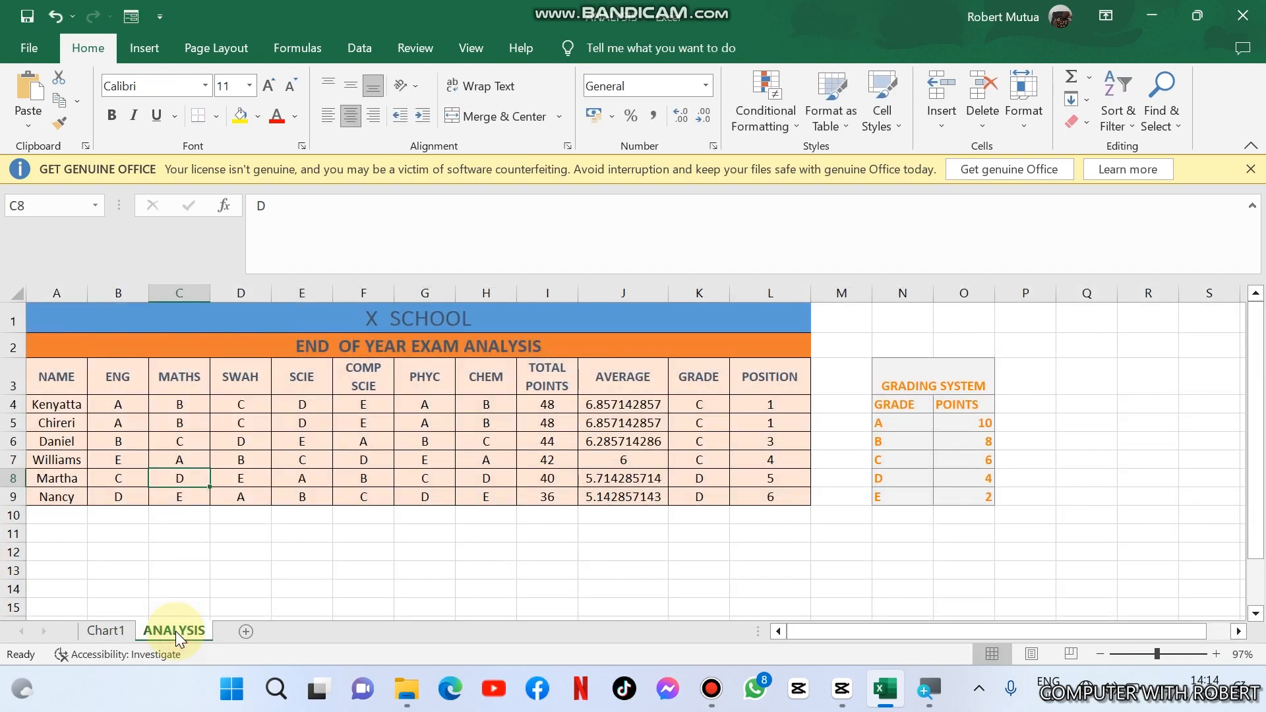
left_click(121, 634)
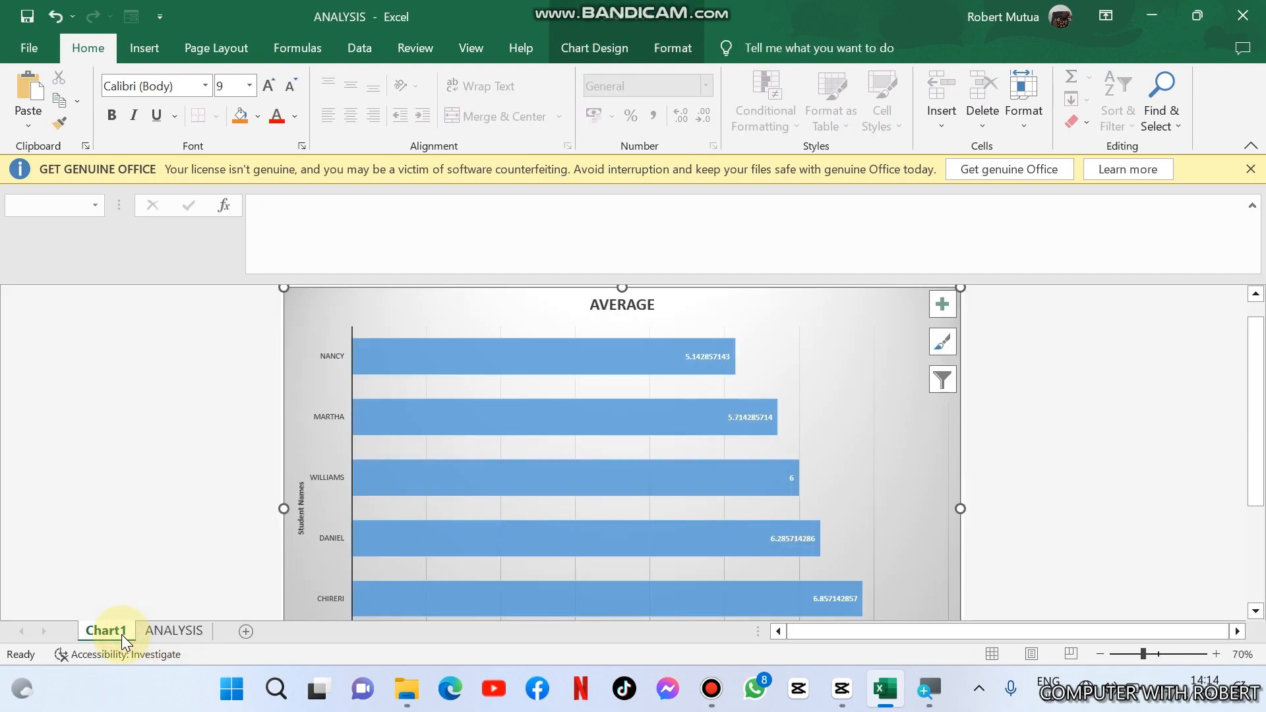